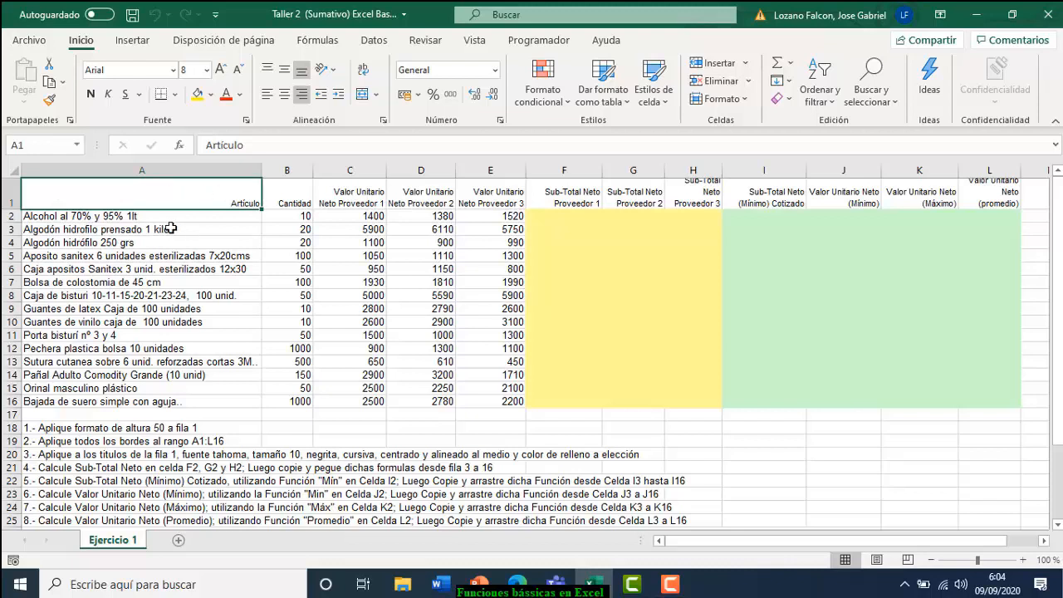
Set the height of row 1 to 50
left_click(976, 201)
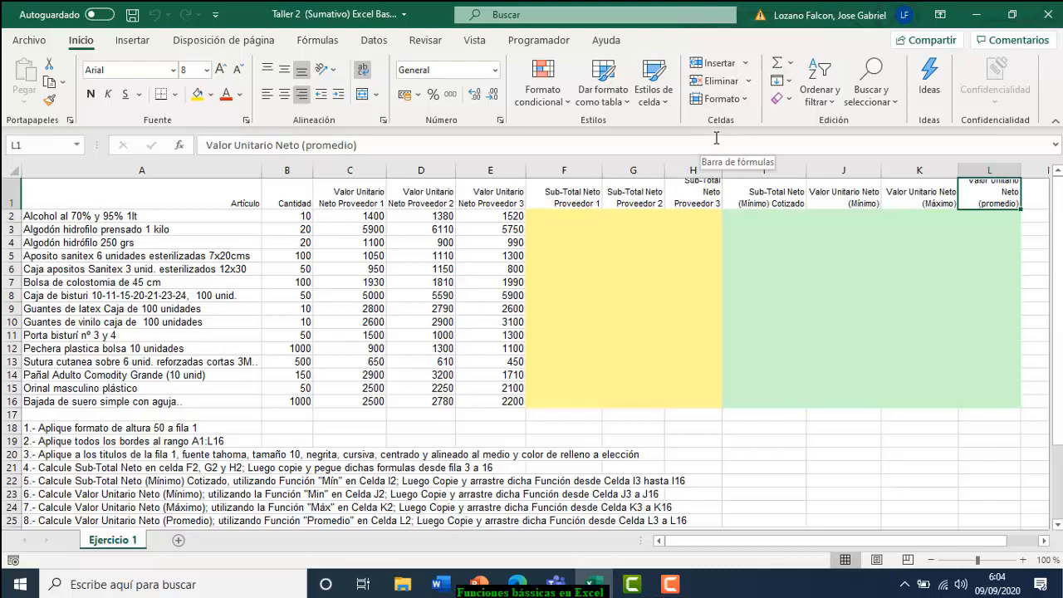
left_click(745, 100)
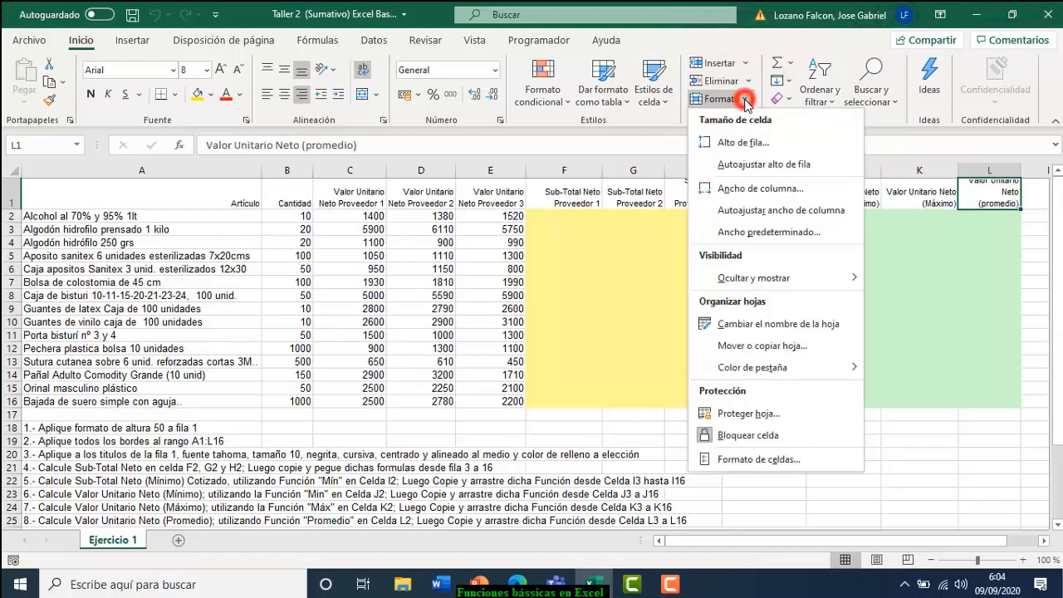
left_click(762, 149)
type("30")
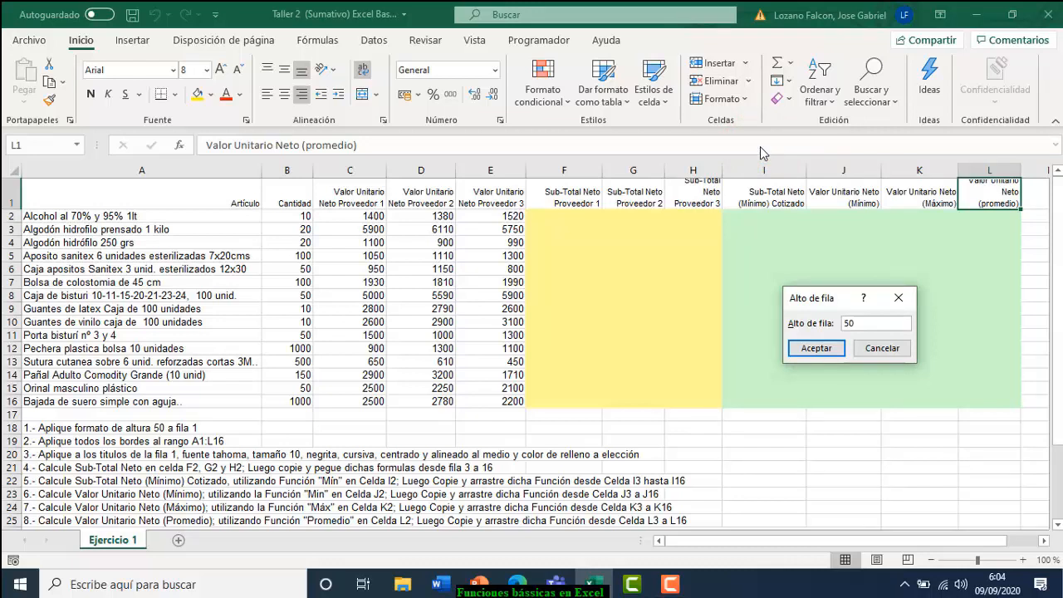
left_click(818, 349)
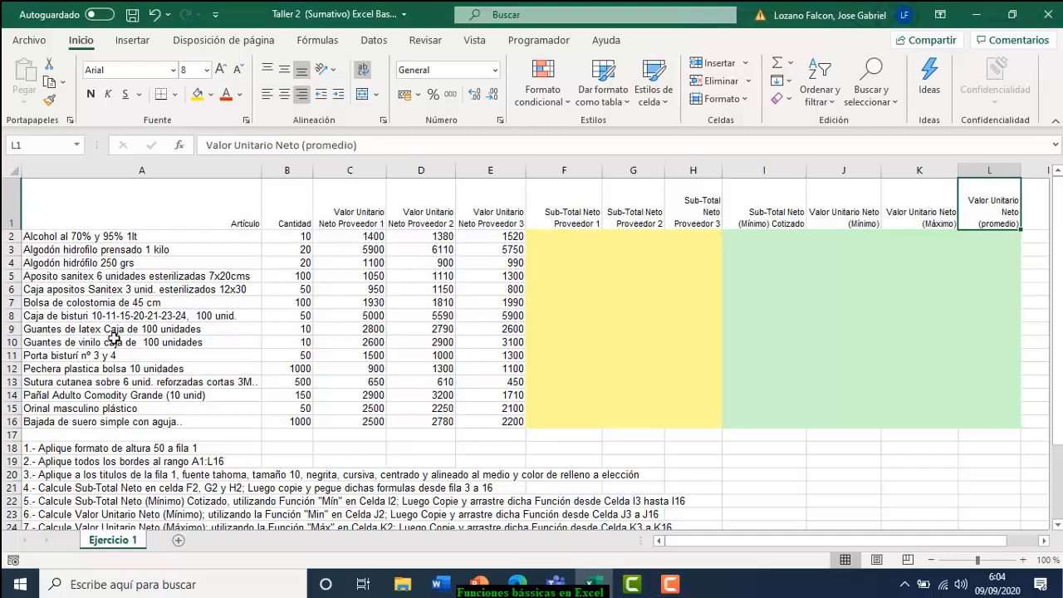
Apply all borders (Todos los bordes) to the range A1:L16
left_click(67, 208)
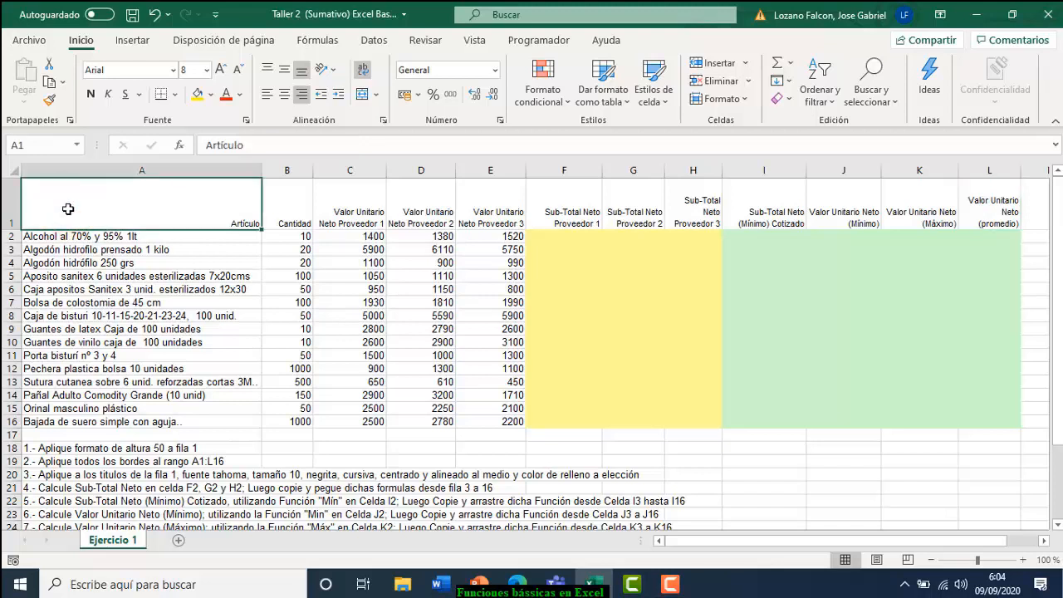
left_click_drag(69, 210, 966, 422)
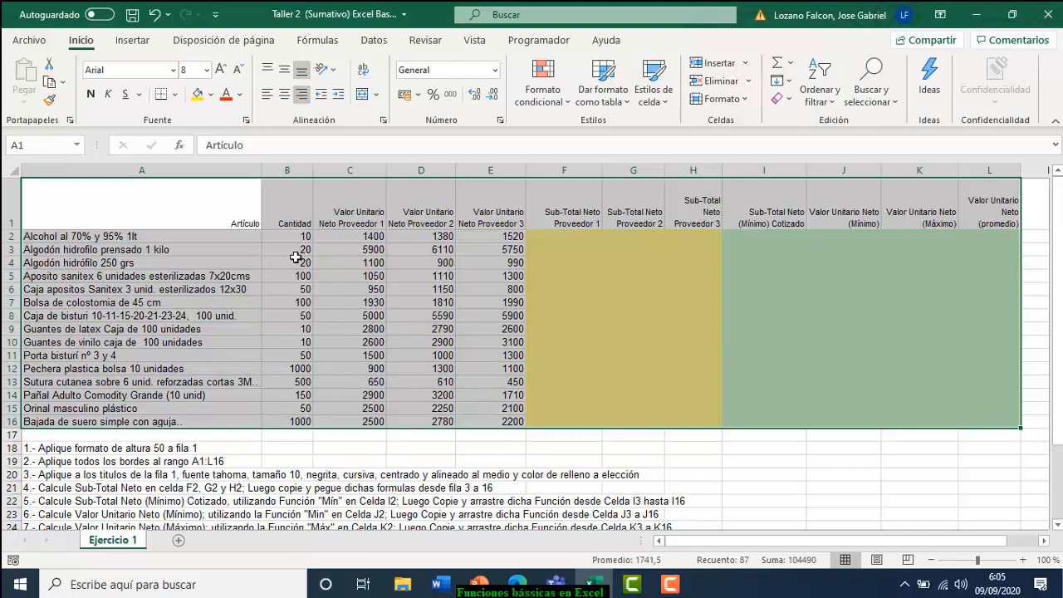
left_click(177, 96)
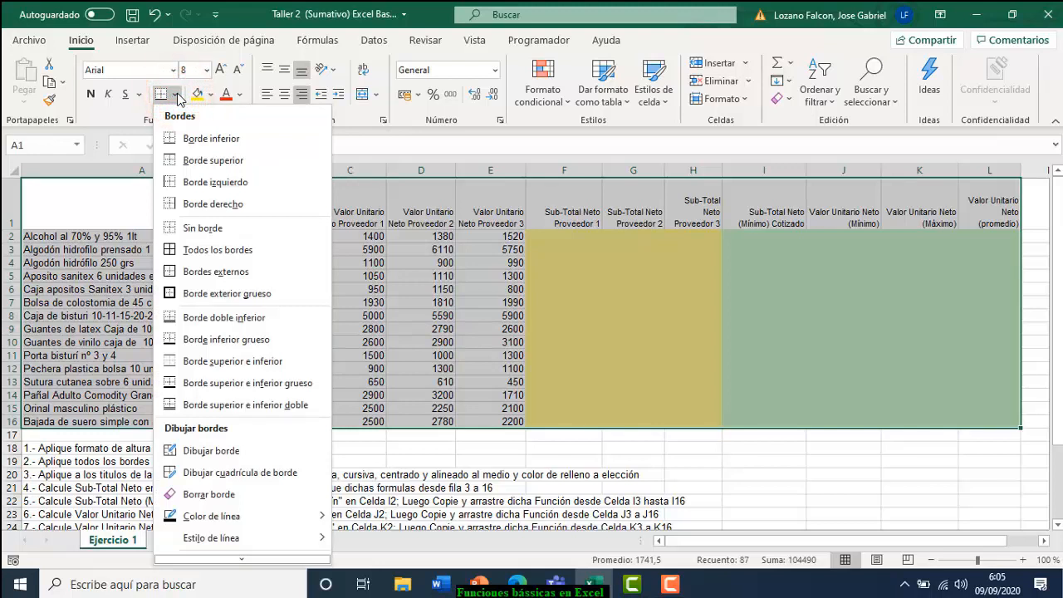
left_click(237, 252)
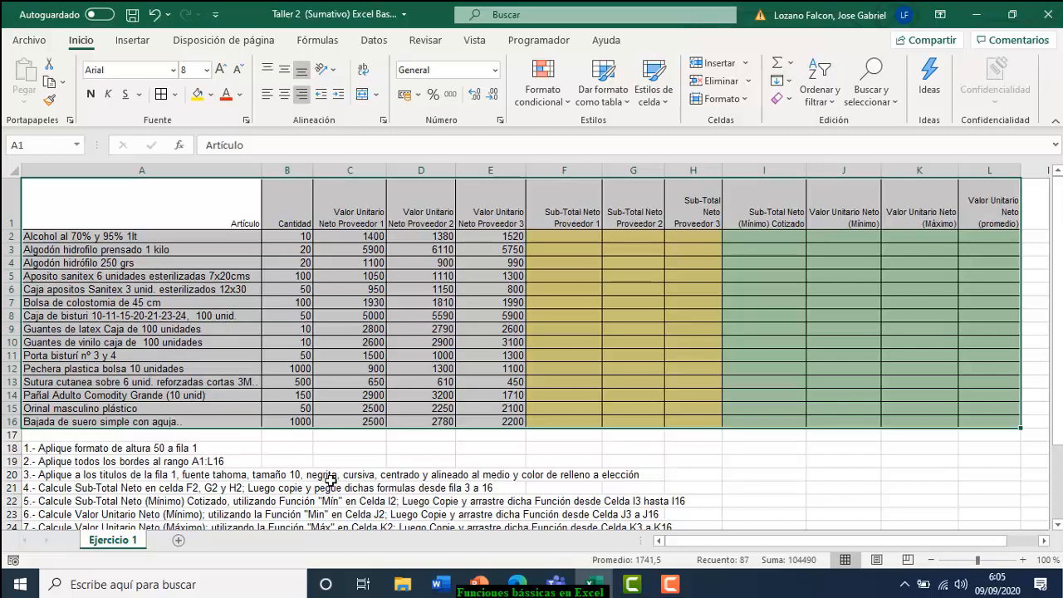
Format the row 1 titles in A1:L1 with the Tahoma font, size 10, bold and italic
left_click(81, 212)
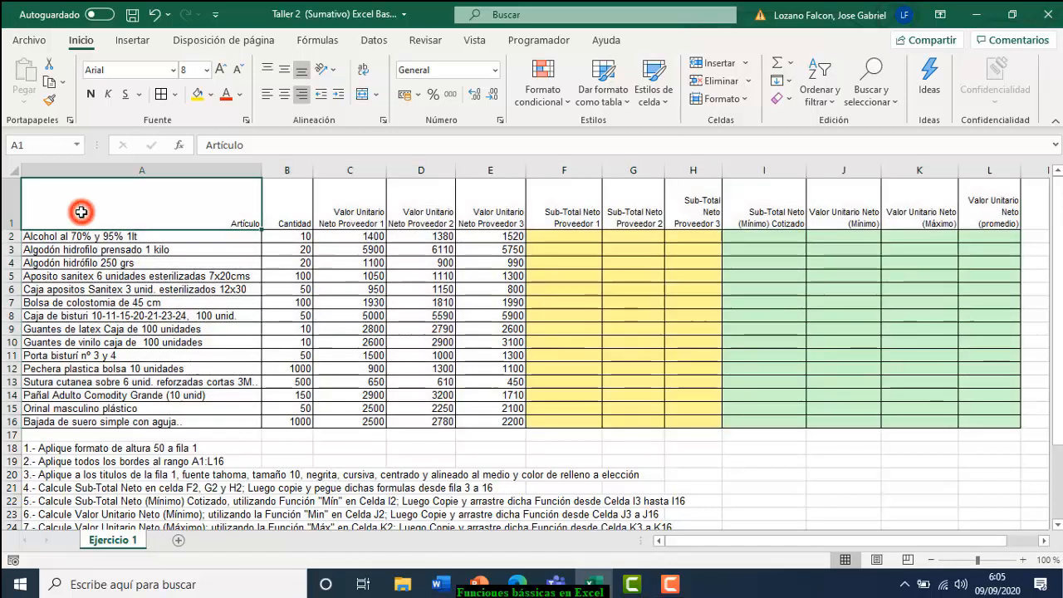
left_click_drag(84, 212, 967, 203)
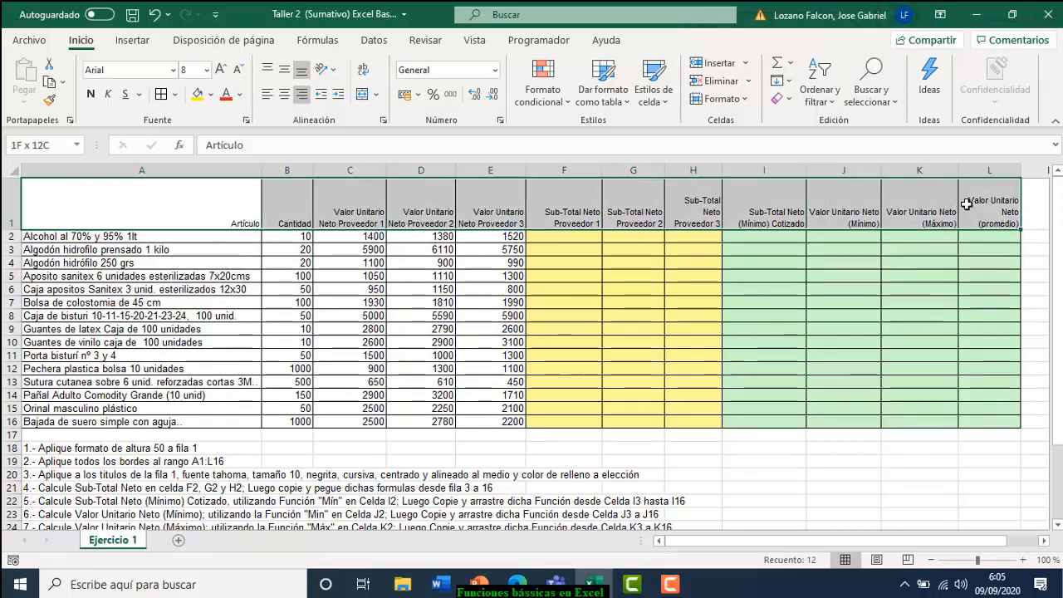
left_click_drag(966, 203, 967, 204)
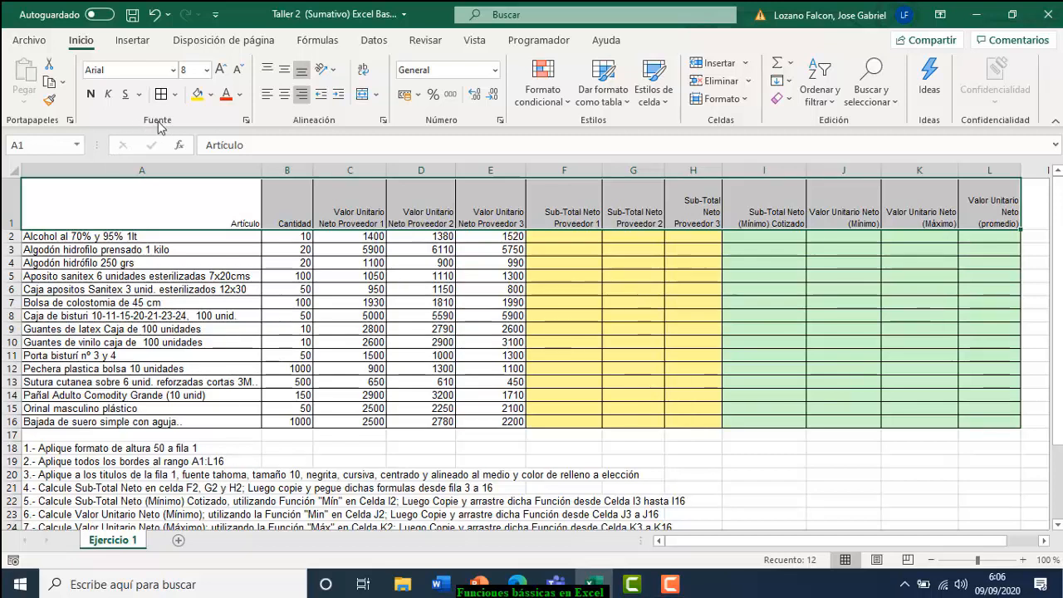
left_click(172, 73)
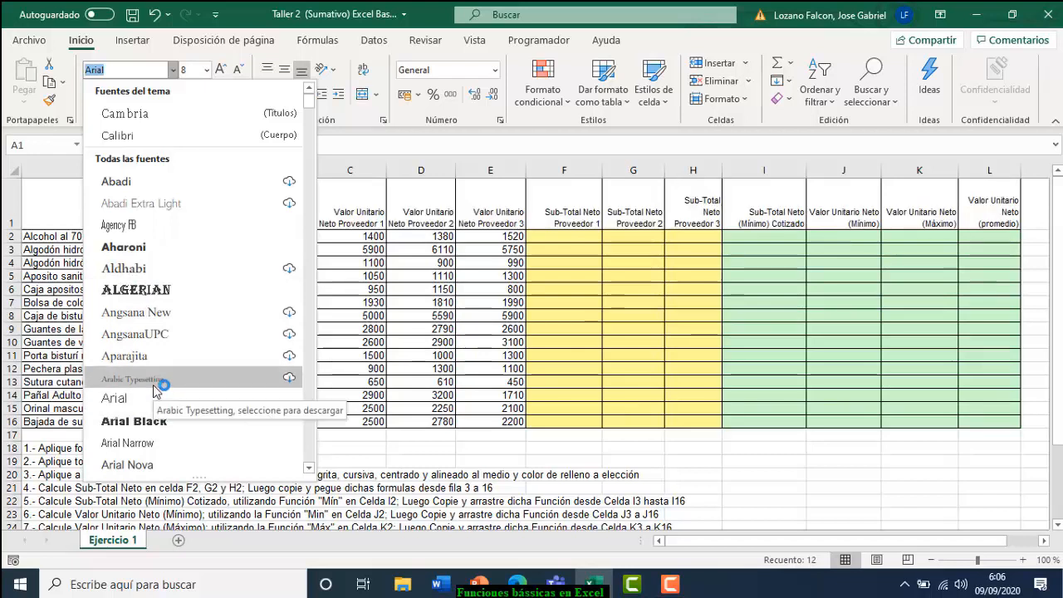
type("t")
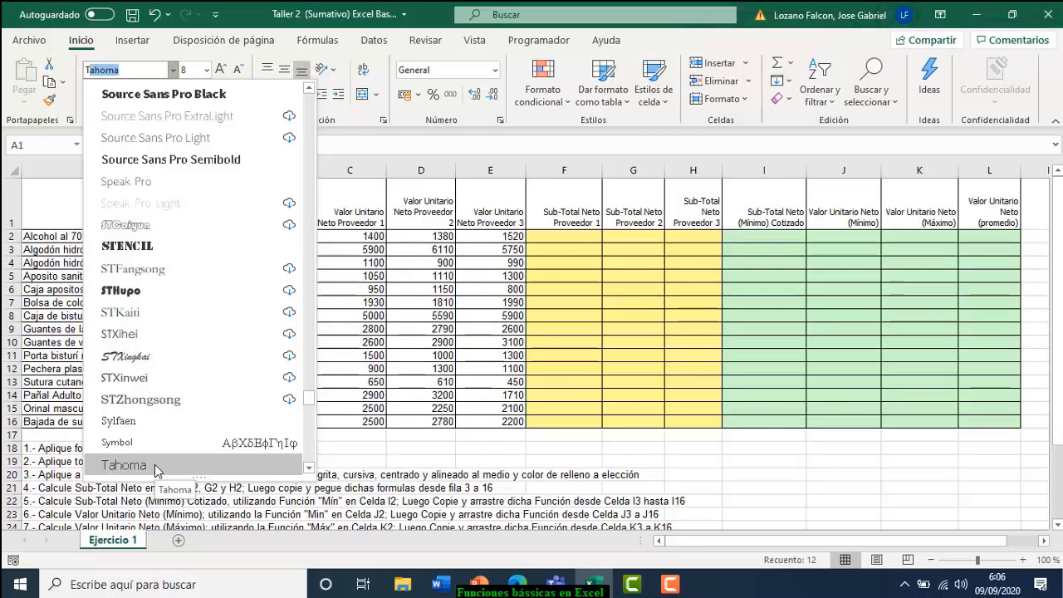
left_click(155, 467)
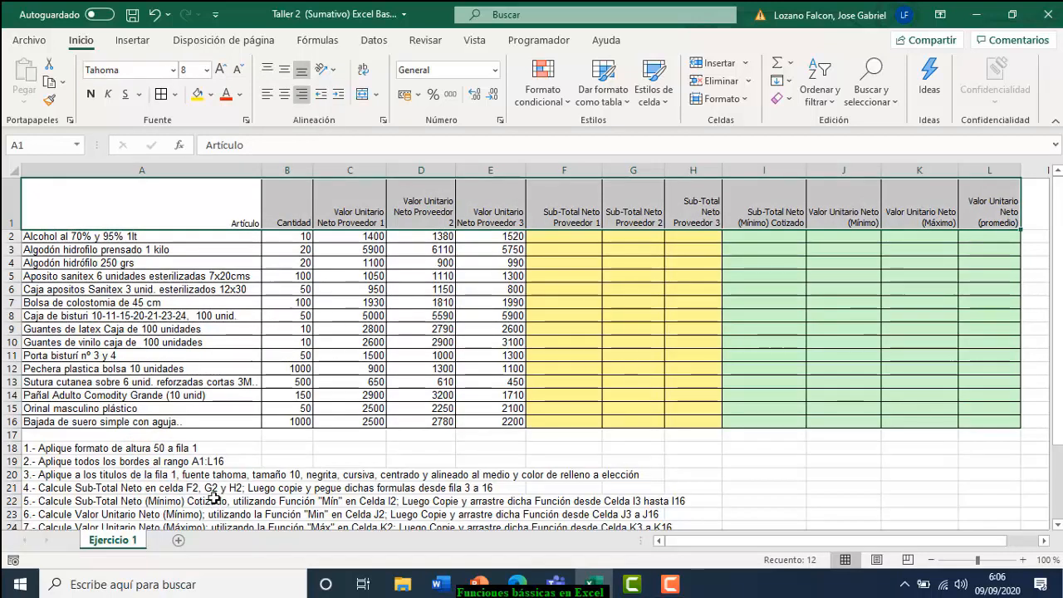
left_click(207, 70)
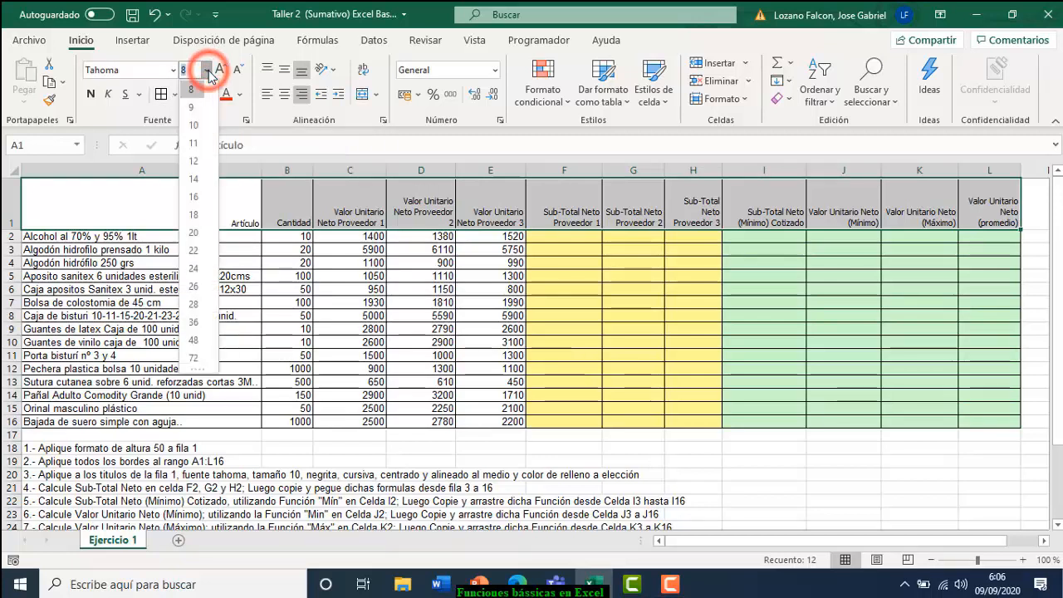
left_click(193, 124)
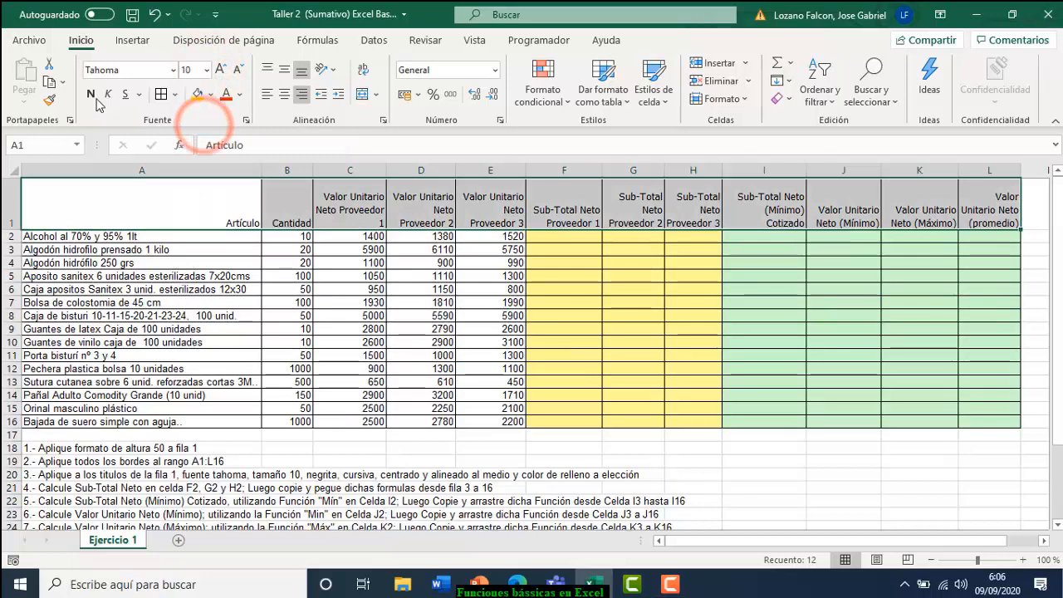
left_click(91, 96)
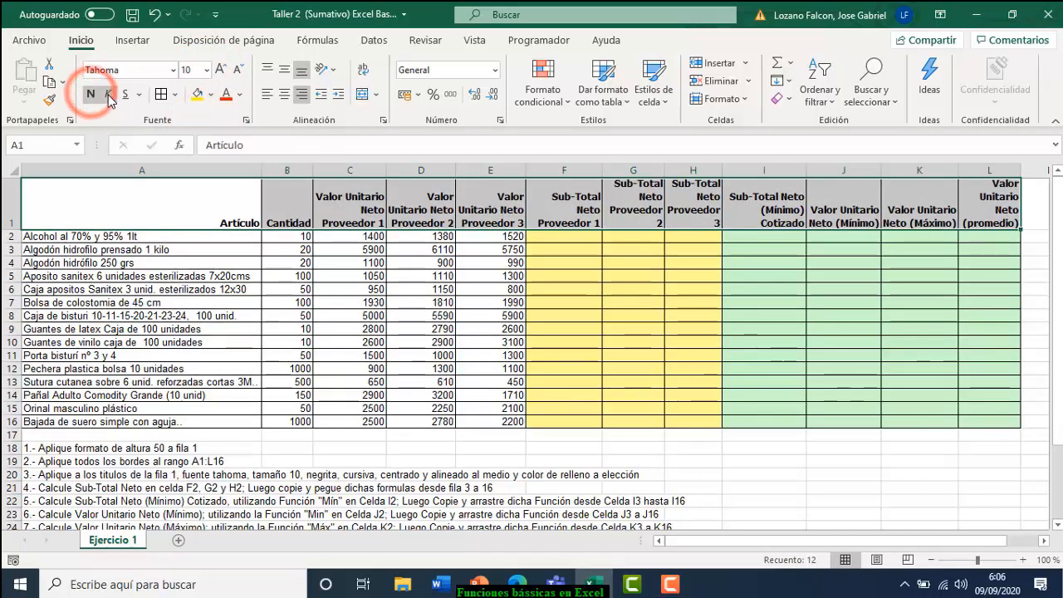
left_click(109, 96)
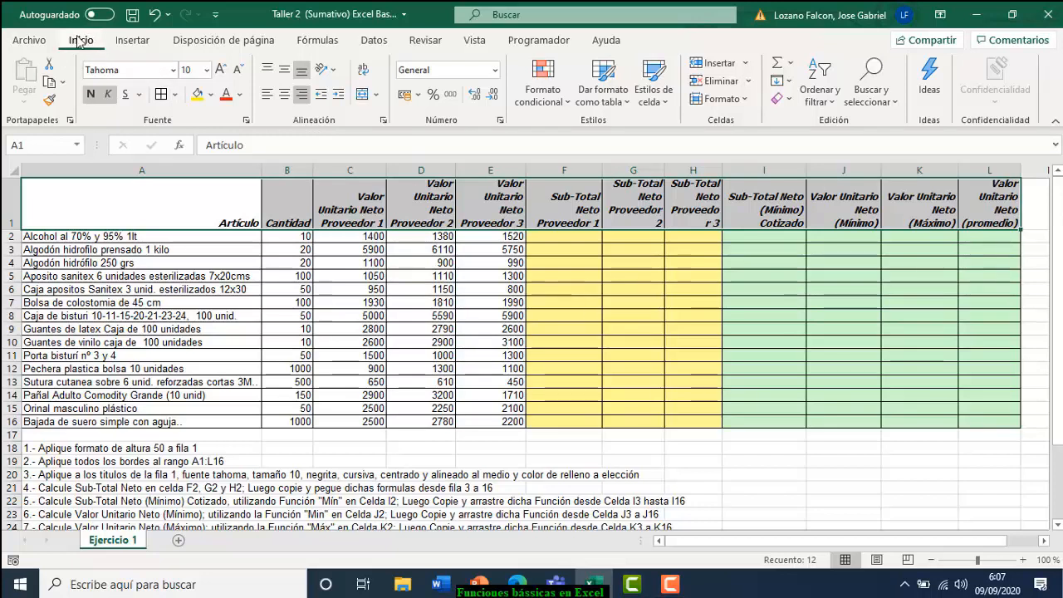
Centre the A1:L1 titles horizontally and vertically, and fill them with Verde oliva, Énfasis 3, Claro 40%
left_click(288, 100)
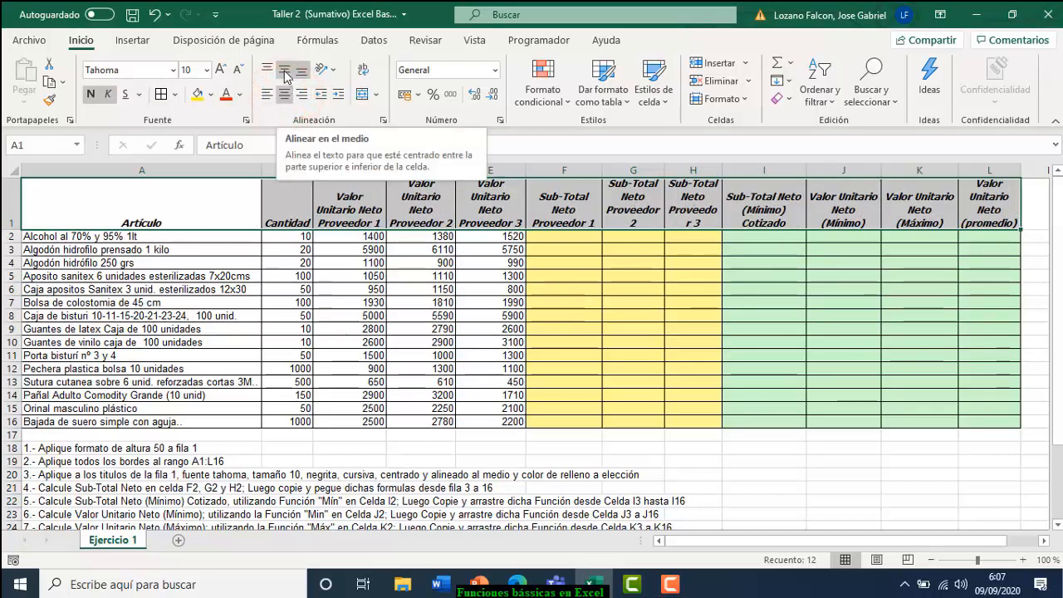
left_click(285, 73)
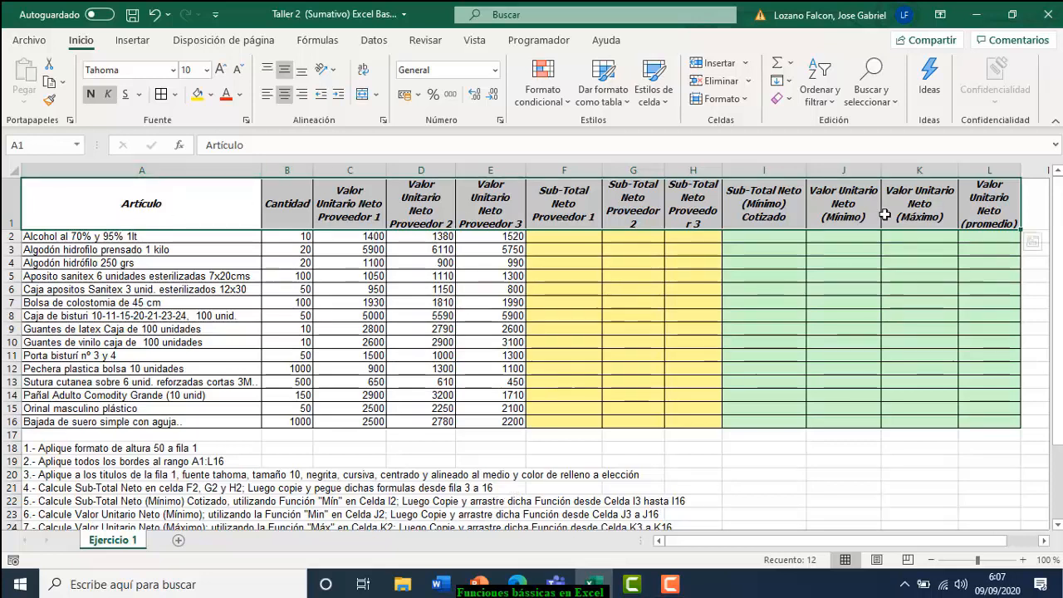
left_click(214, 97)
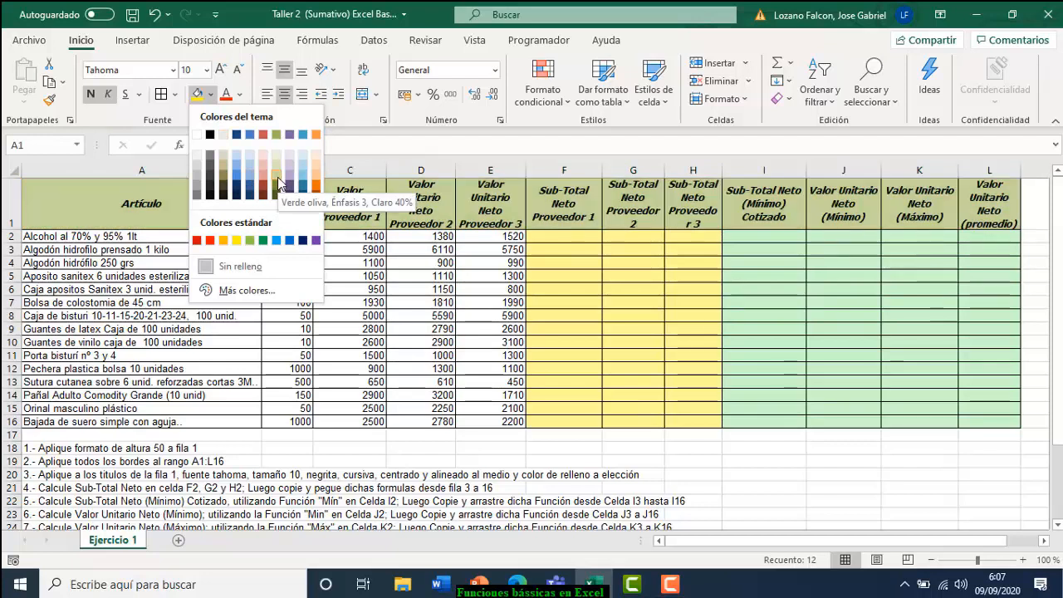
left_click(279, 182)
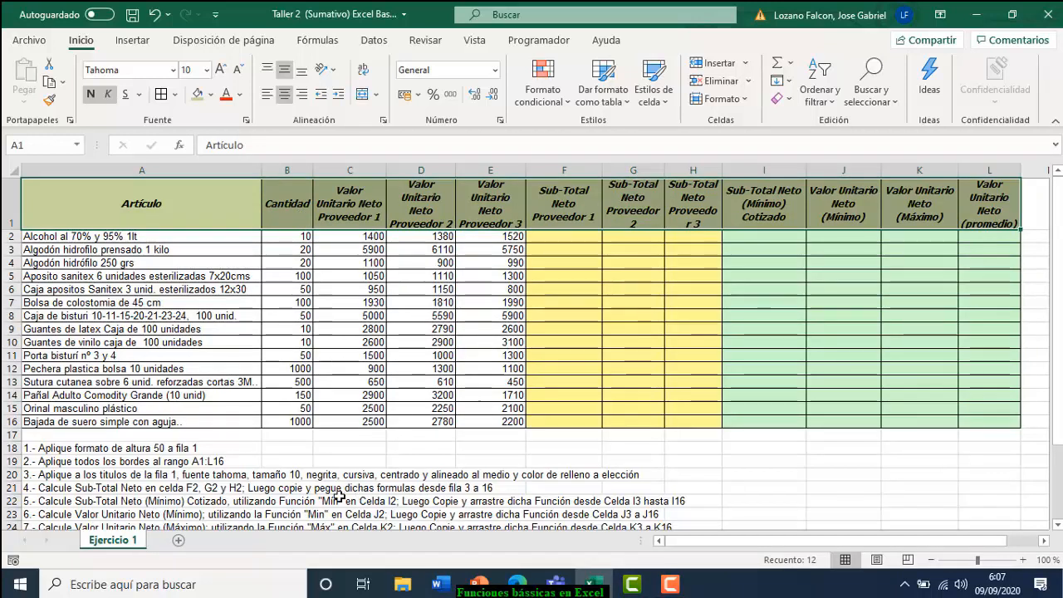
Review instruction 4 about the Sub-Total Neto and examine the first article's quantity and Proveedor 1 unit value in row 2
left_click(100, 496)
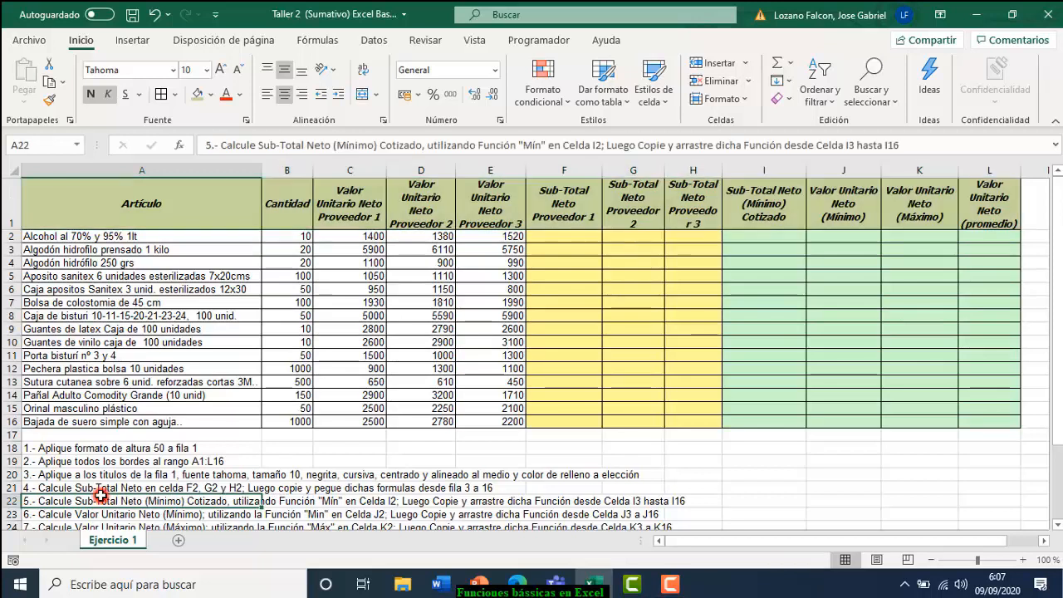
left_click(82, 488)
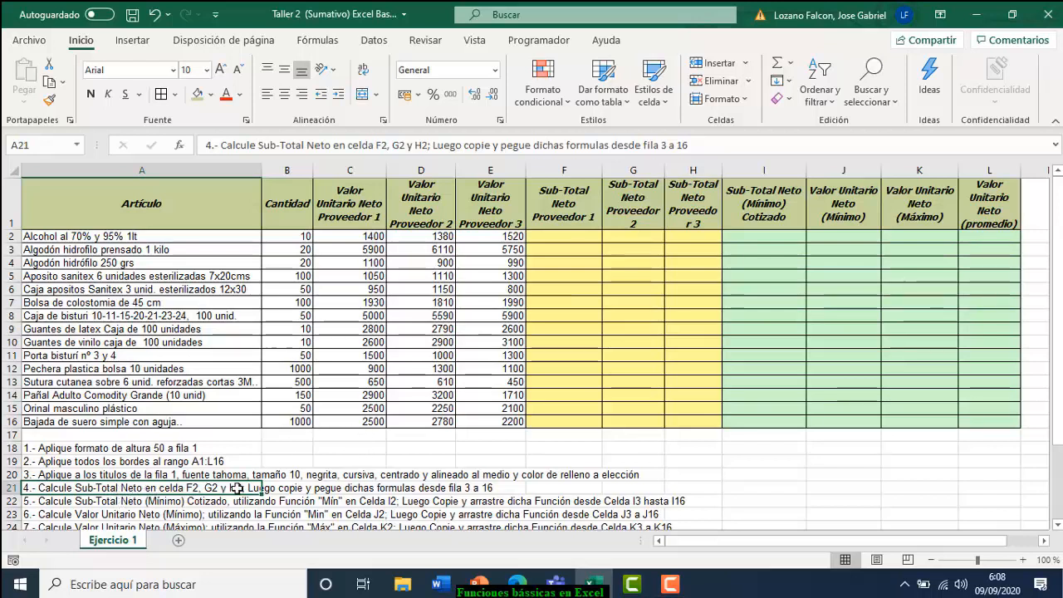
left_click(568, 237)
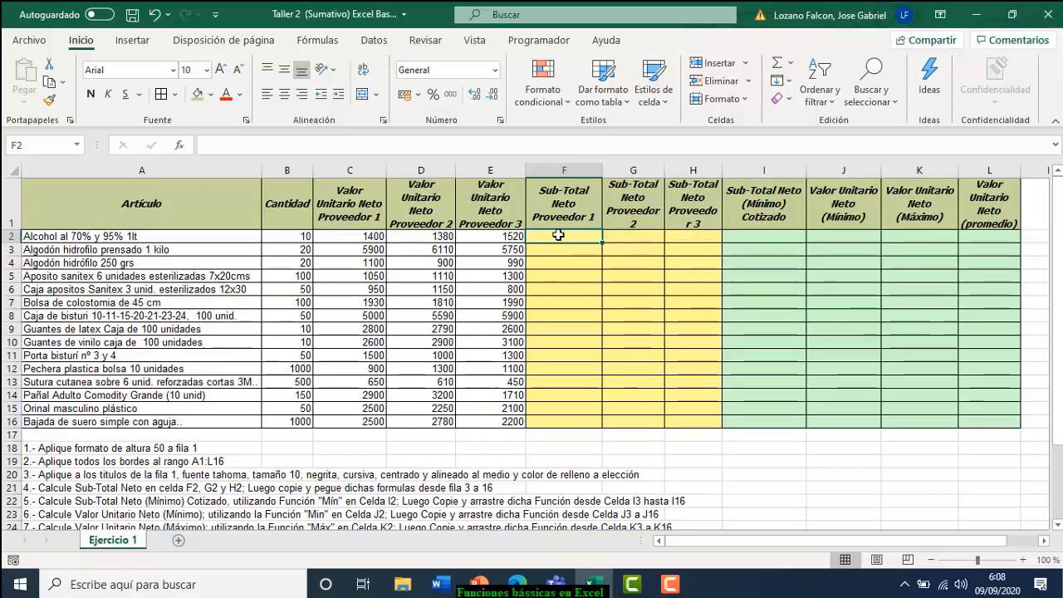
left_click(295, 239)
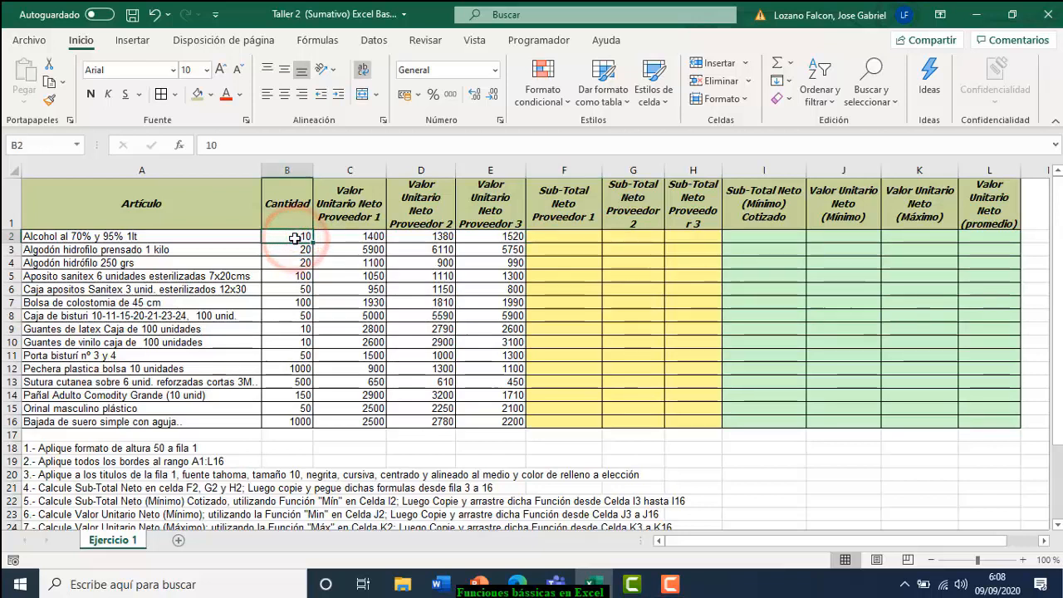
left_click(350, 238)
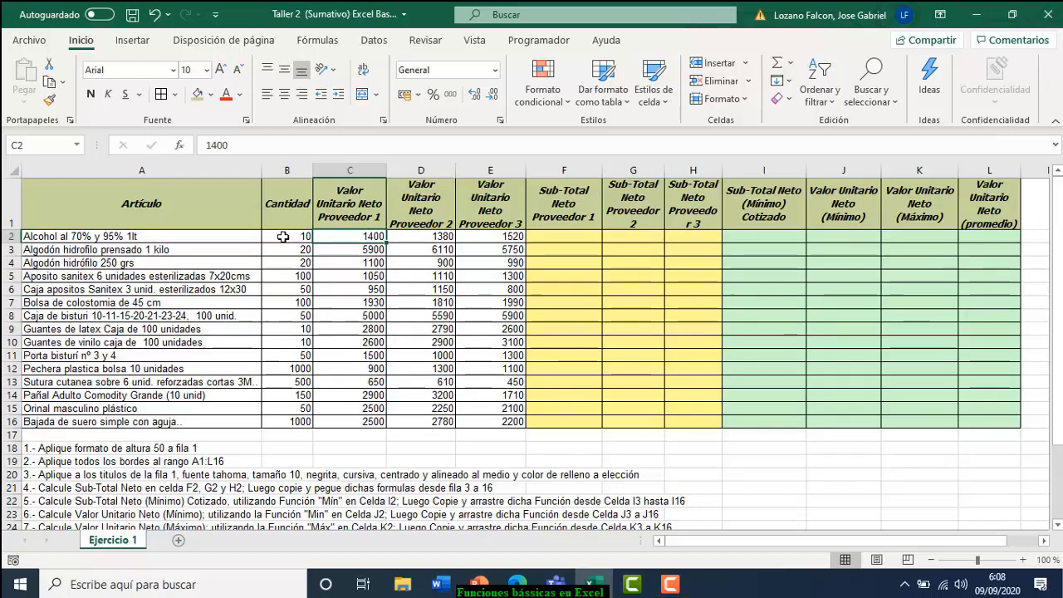
left_click(283, 237)
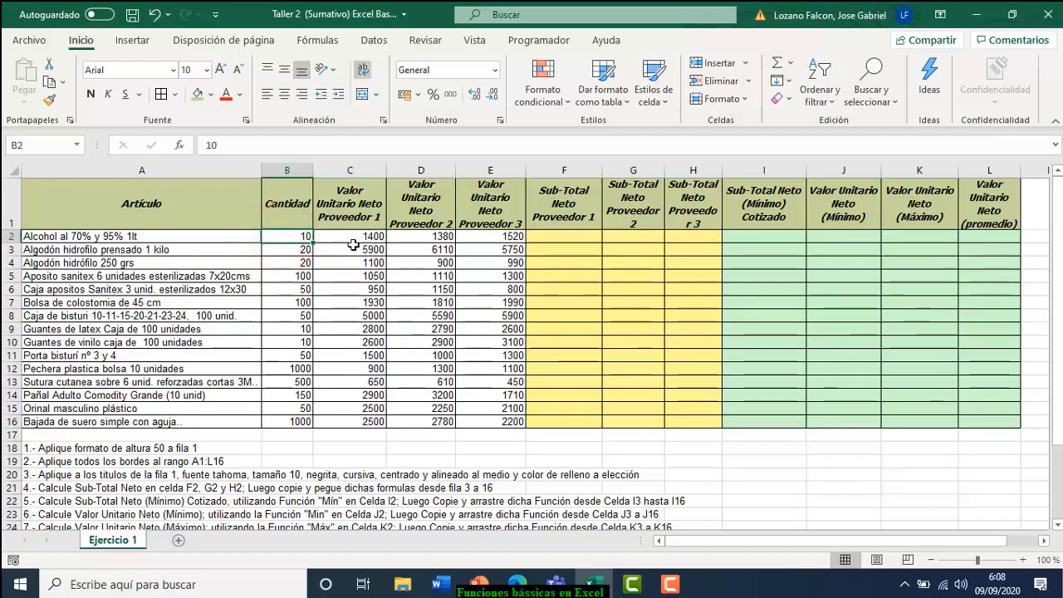
Calculate the Sub-Total Neto Proveedor 1 in cell F2 with the formula =B2*C2
left_click(561, 236)
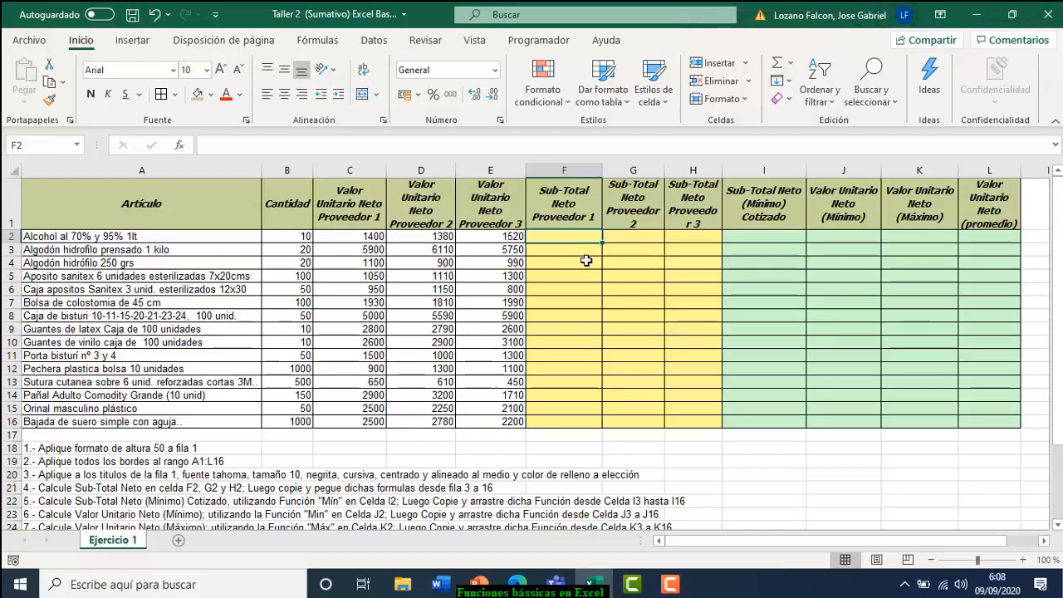
type("=")
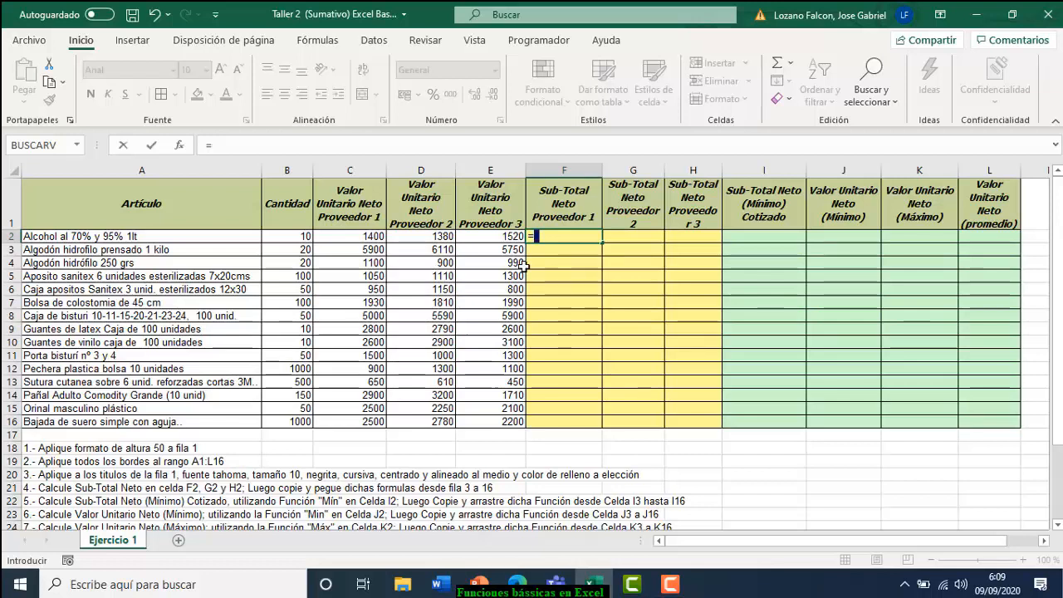
left_click(296, 237)
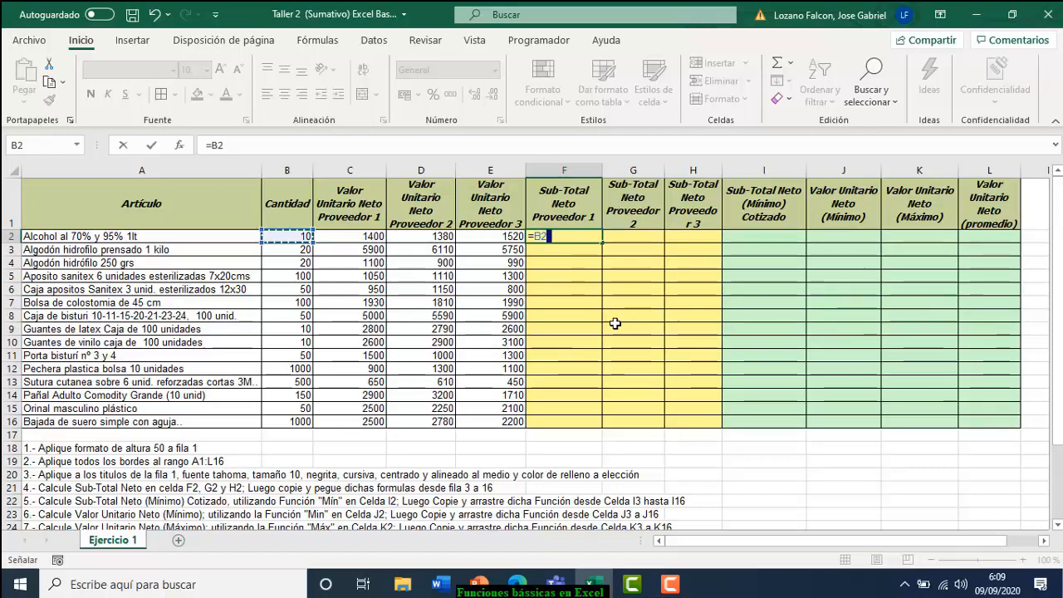
type("*")
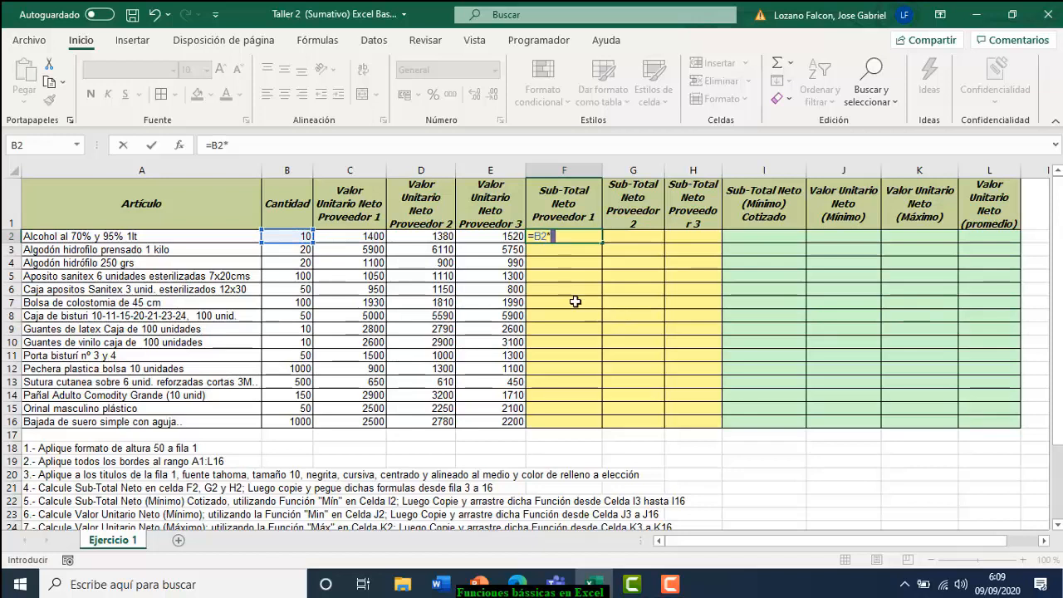
left_click(351, 238)
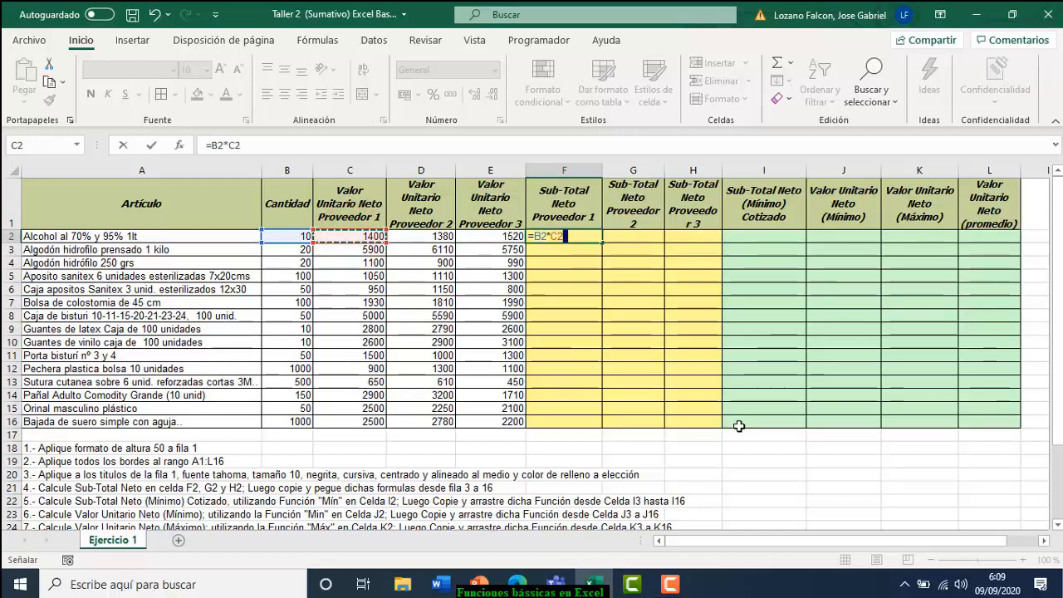
key("Return")
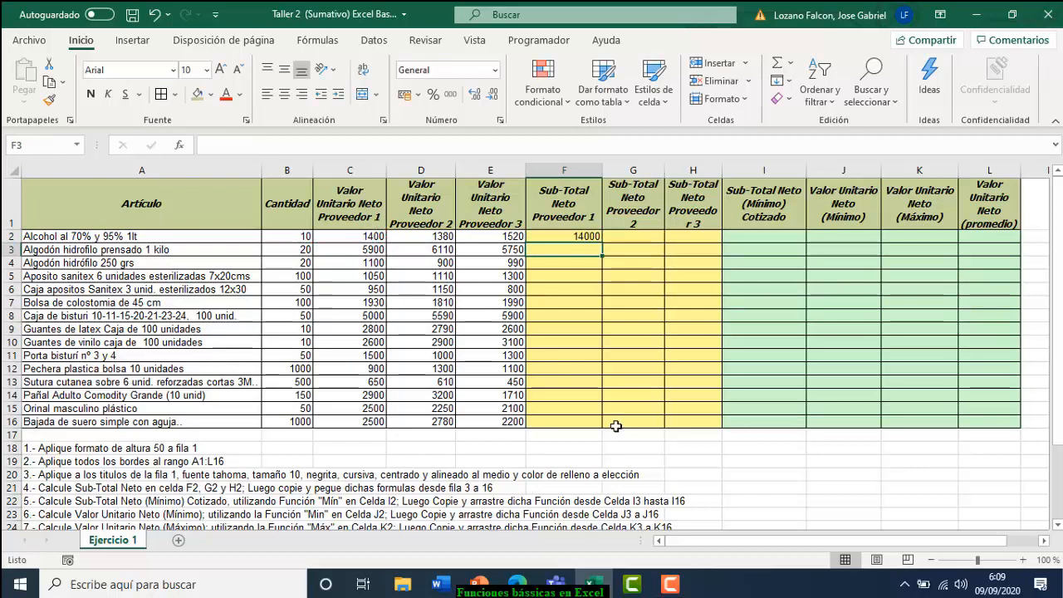
left_click(585, 236)
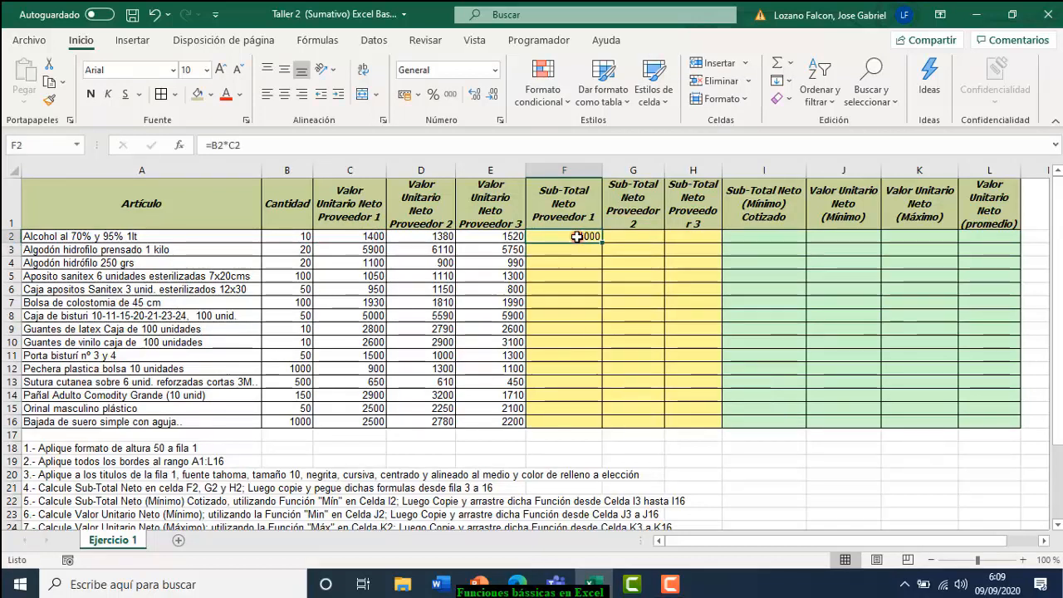
Calculate the Sub-Total Neto Proveedor 2 in cell G2 with the formula +B2*D2
left_click(631, 238)
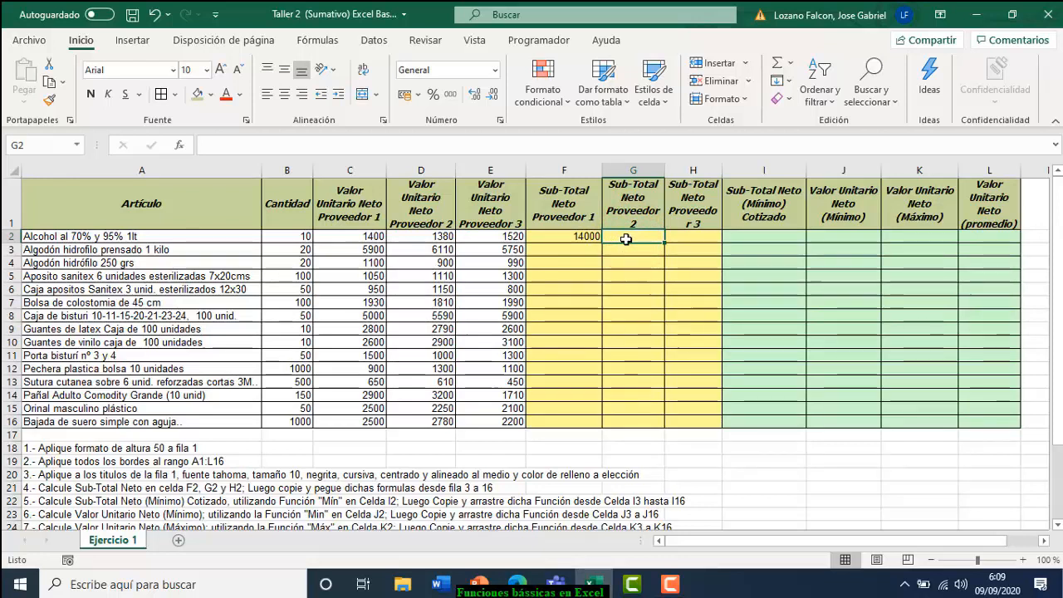
type("*")
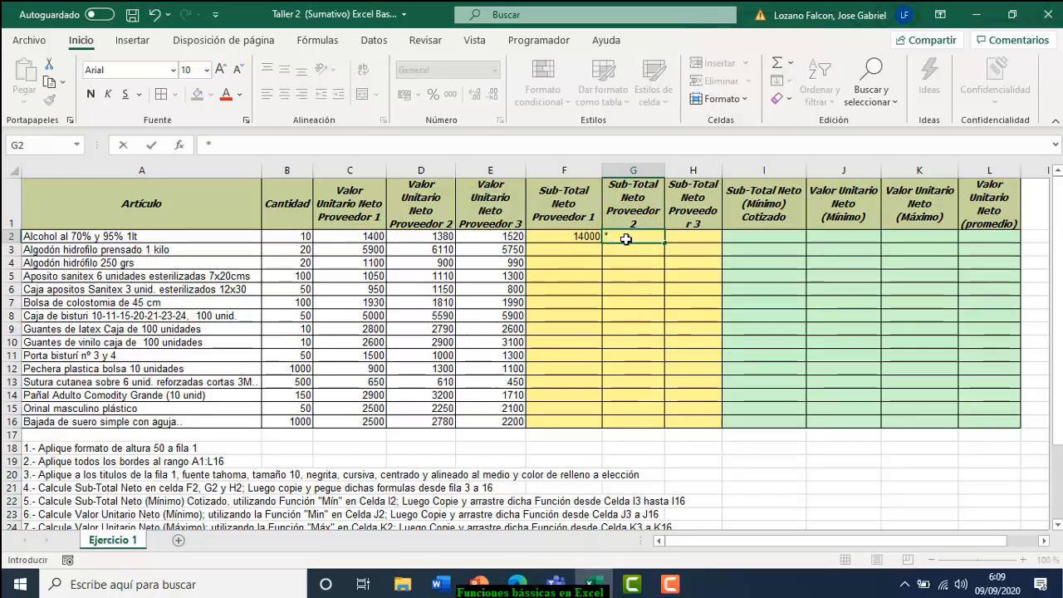
type("+")
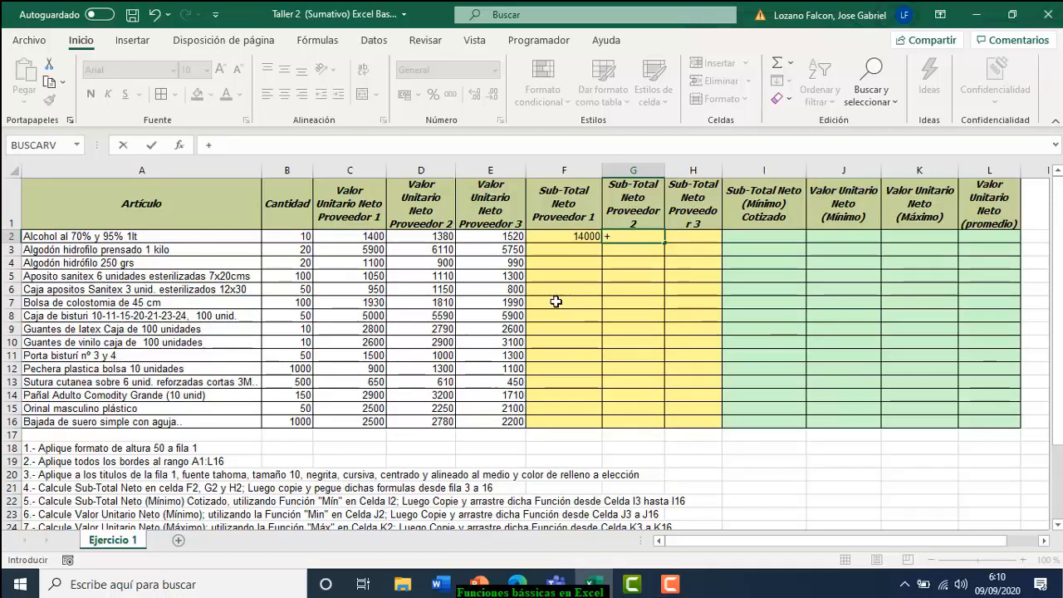
left_click(290, 238)
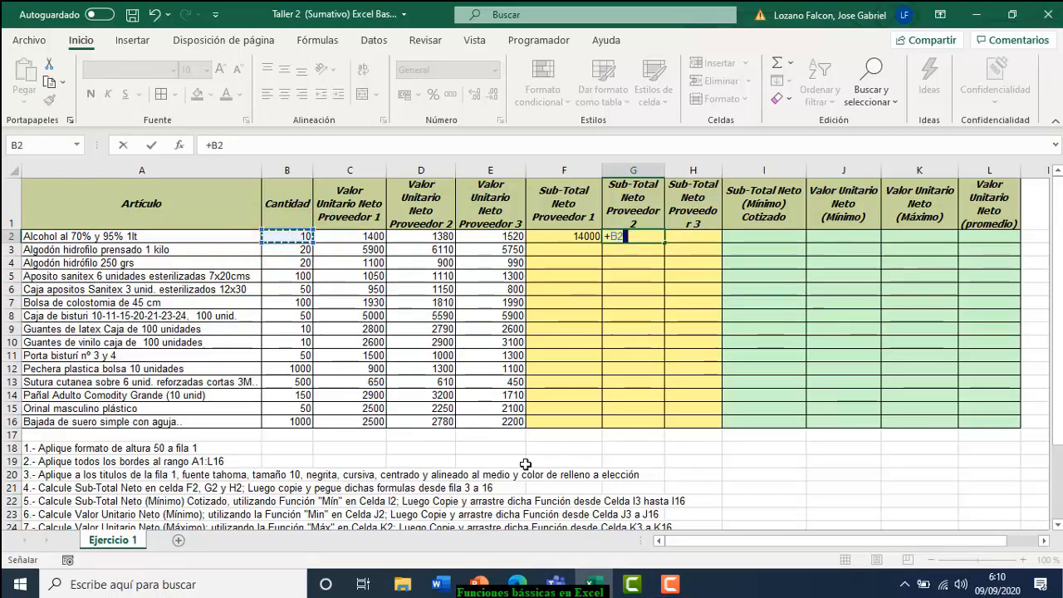
type("*")
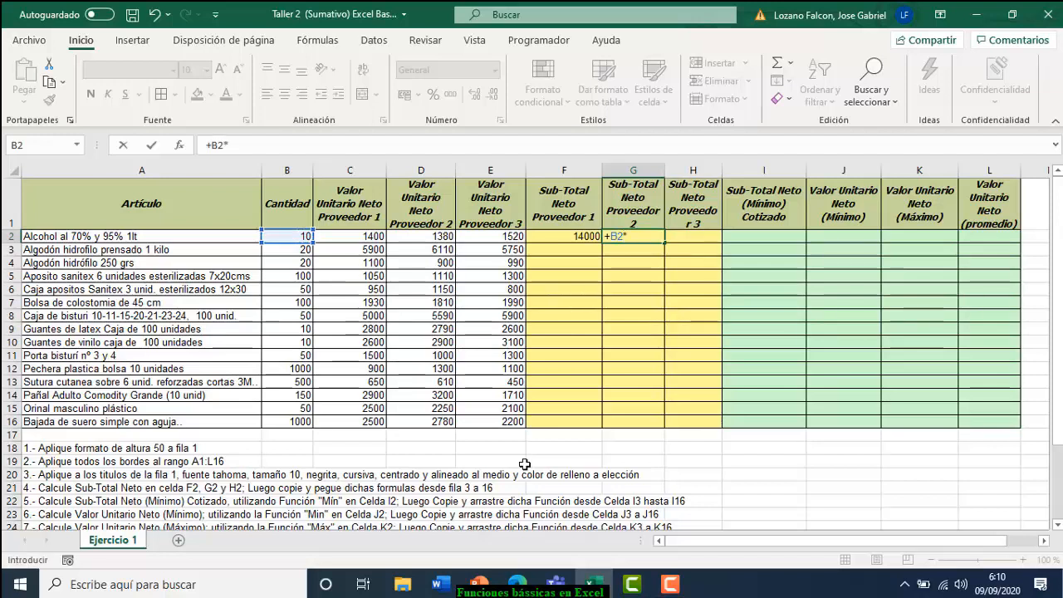
left_click(425, 235)
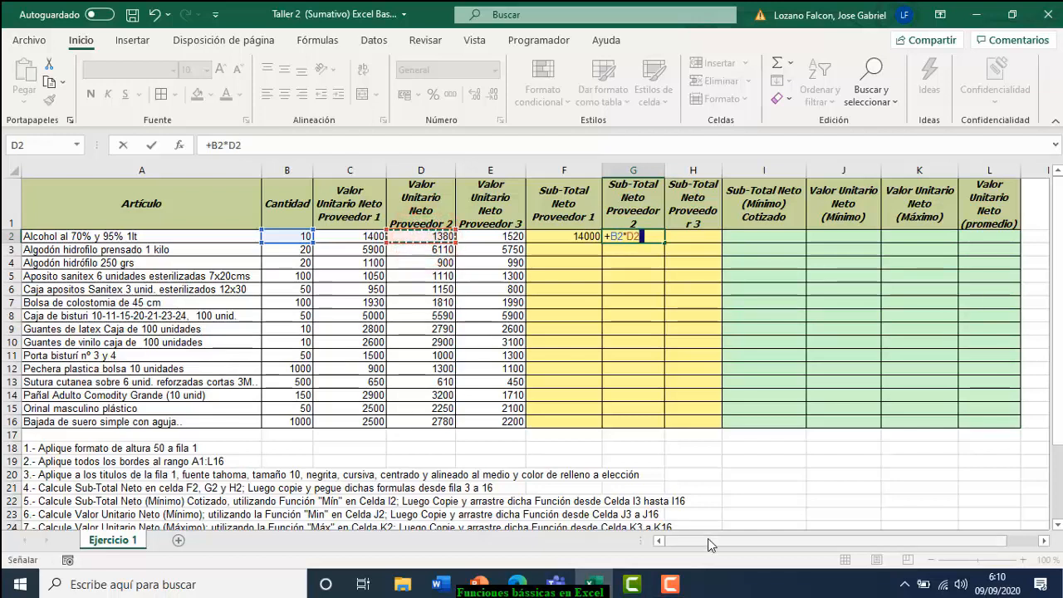
key("Return")
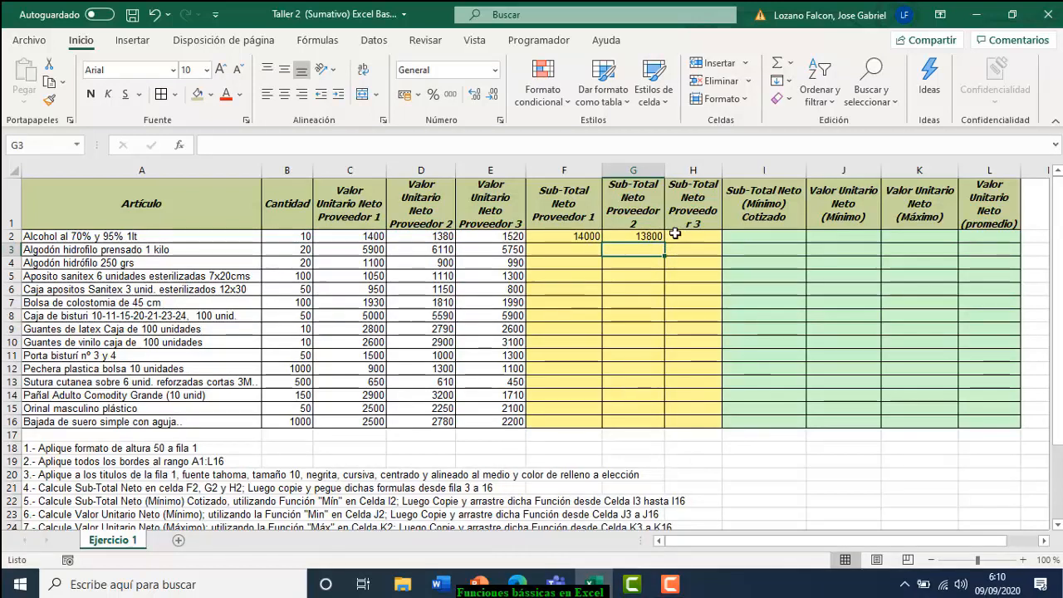
left_click(649, 236)
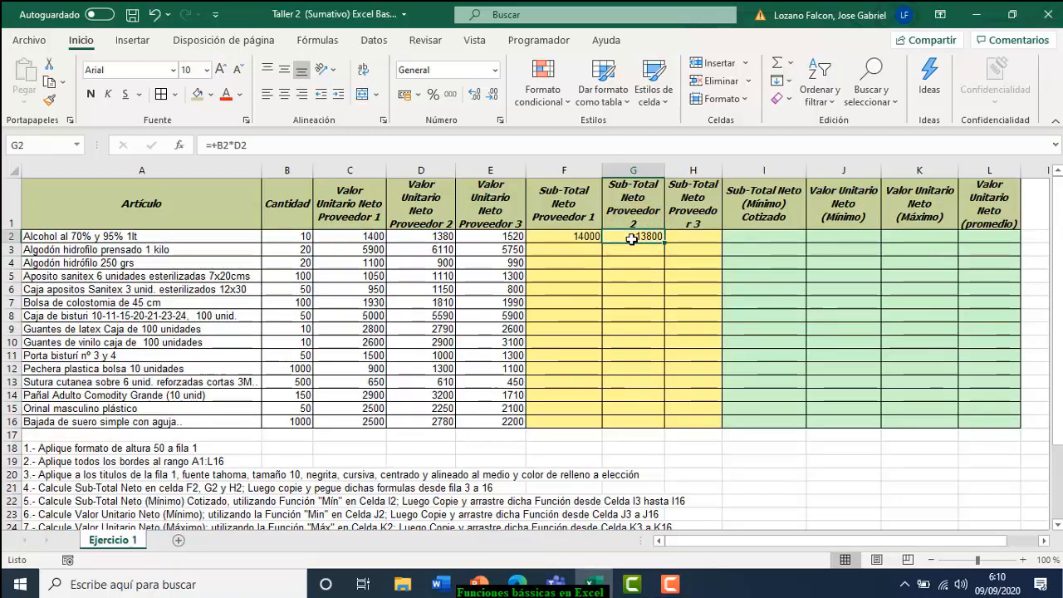
Calculate the Sub-Total Neto Proveedor 3 in cell H2 with the formula =B2*E2
left_click(691, 239)
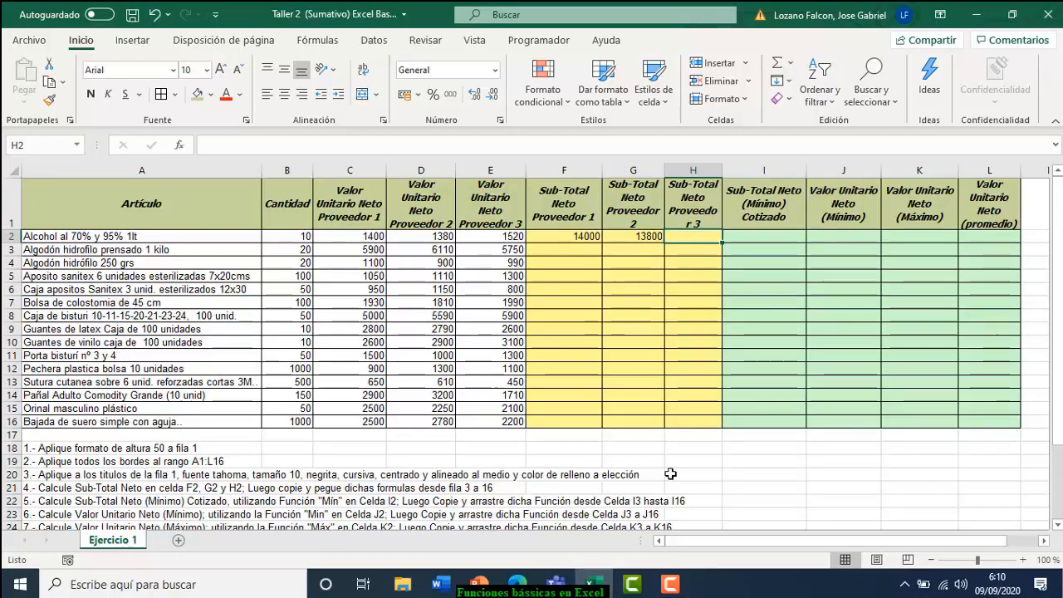
type("=")
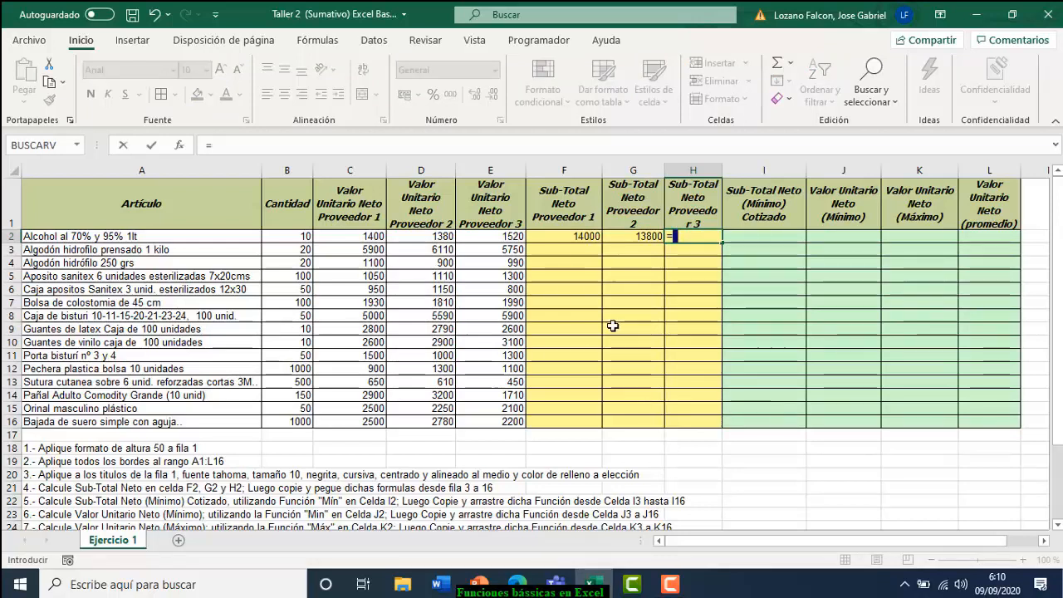
left_click(295, 236)
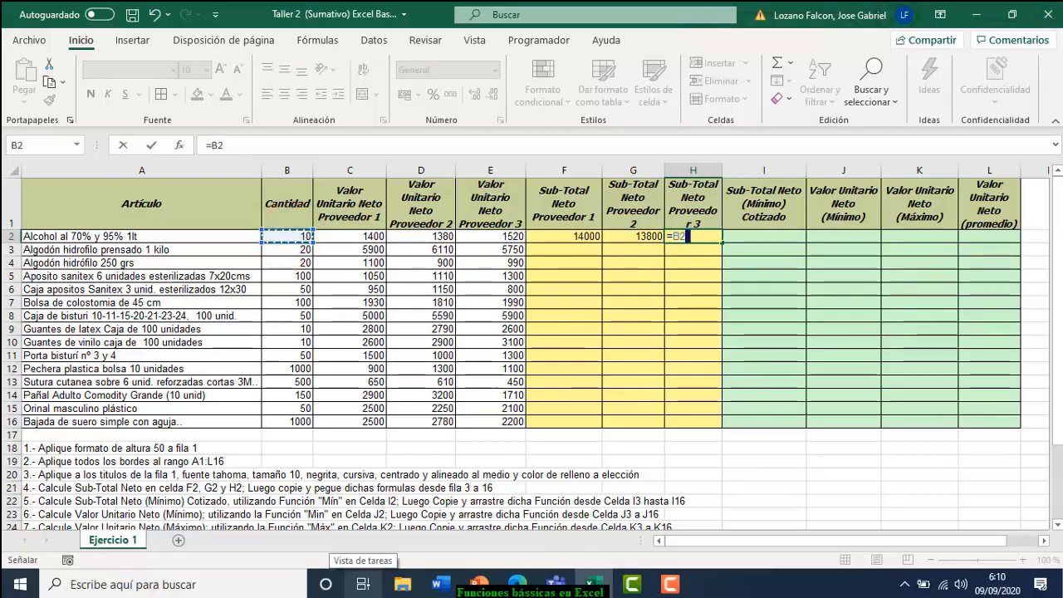
type("*")
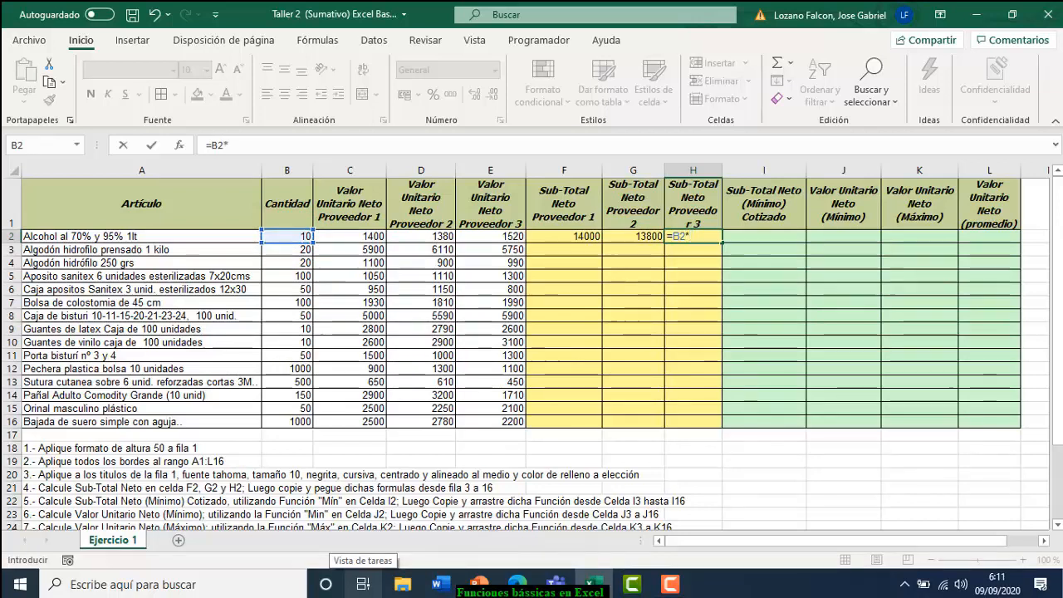
left_click(493, 236)
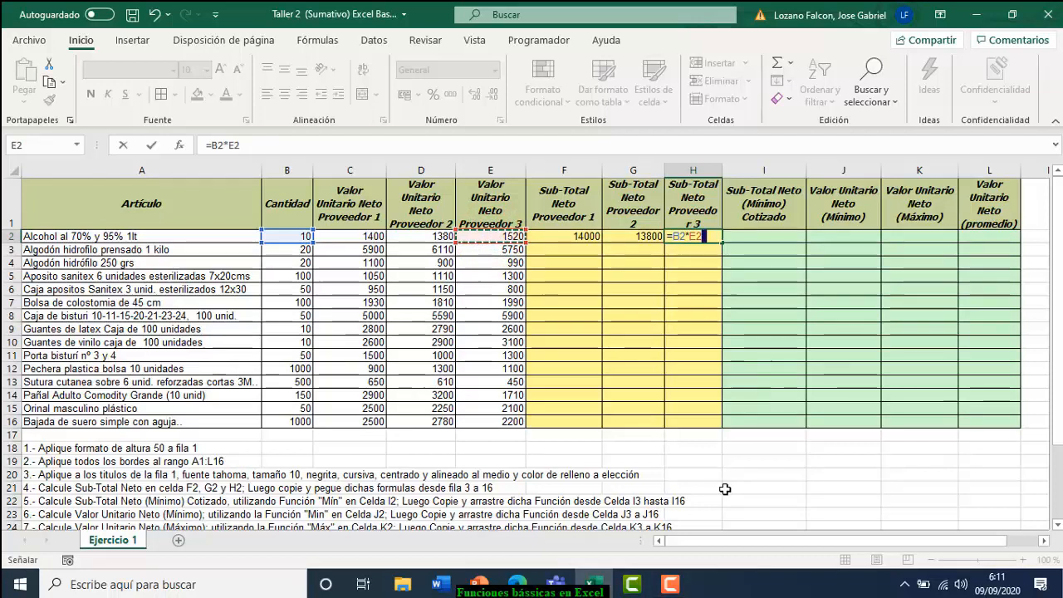
key("Return")
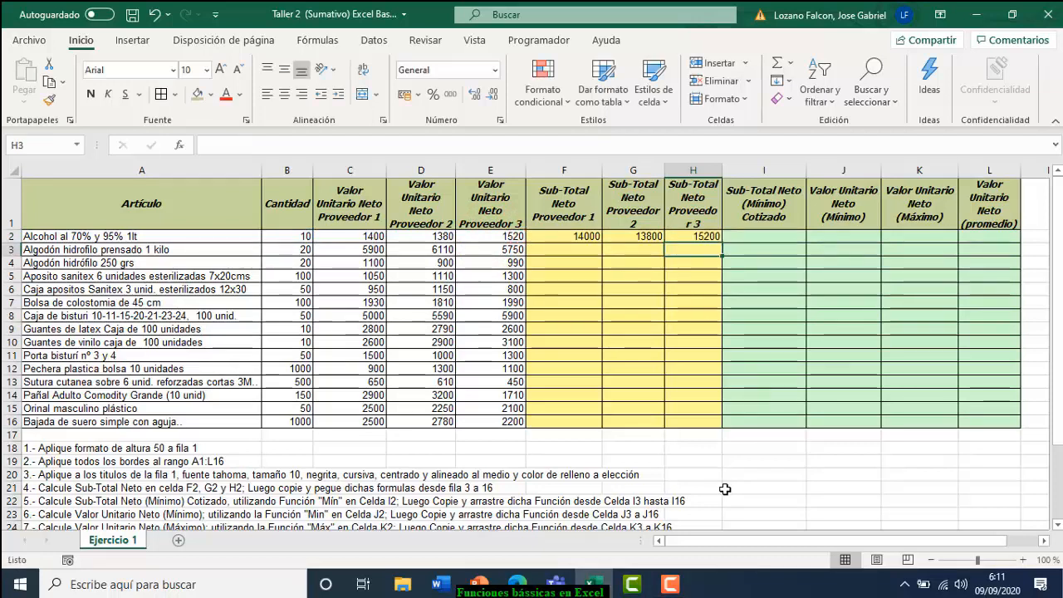
Examine the Sub-Total Neto formulas of the three suppliers in cells F2, G2 and H2
left_click(562, 236)
left_click(635, 237)
left_click(684, 237)
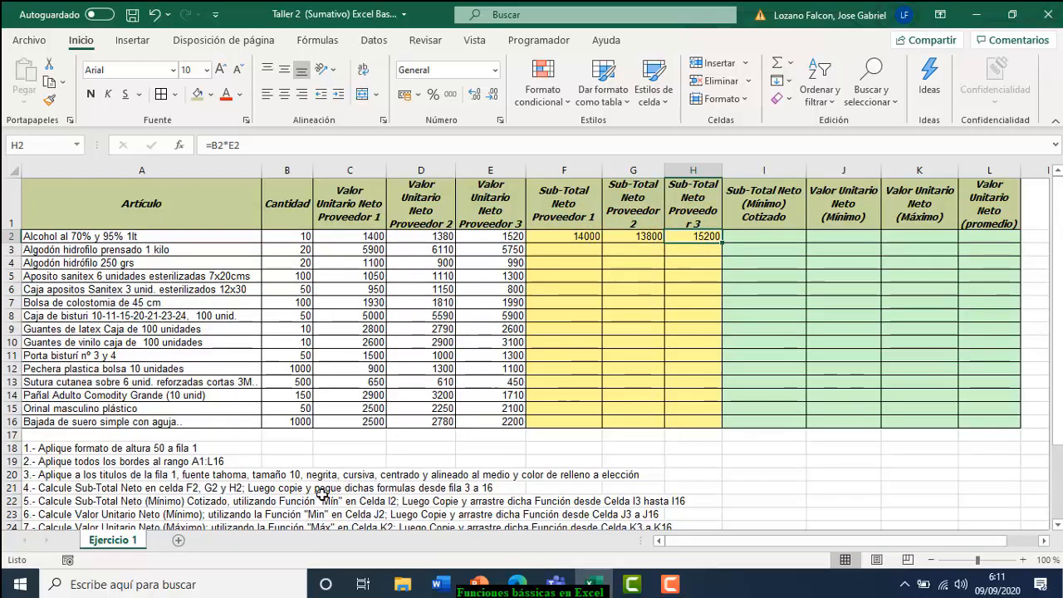
left_click(557, 235)
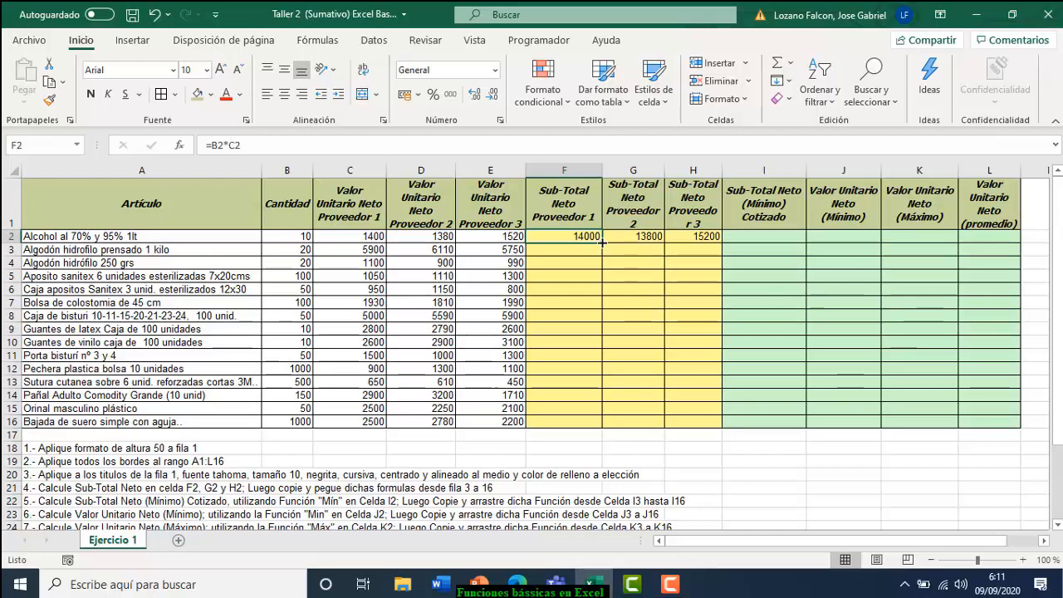
left_click(572, 238)
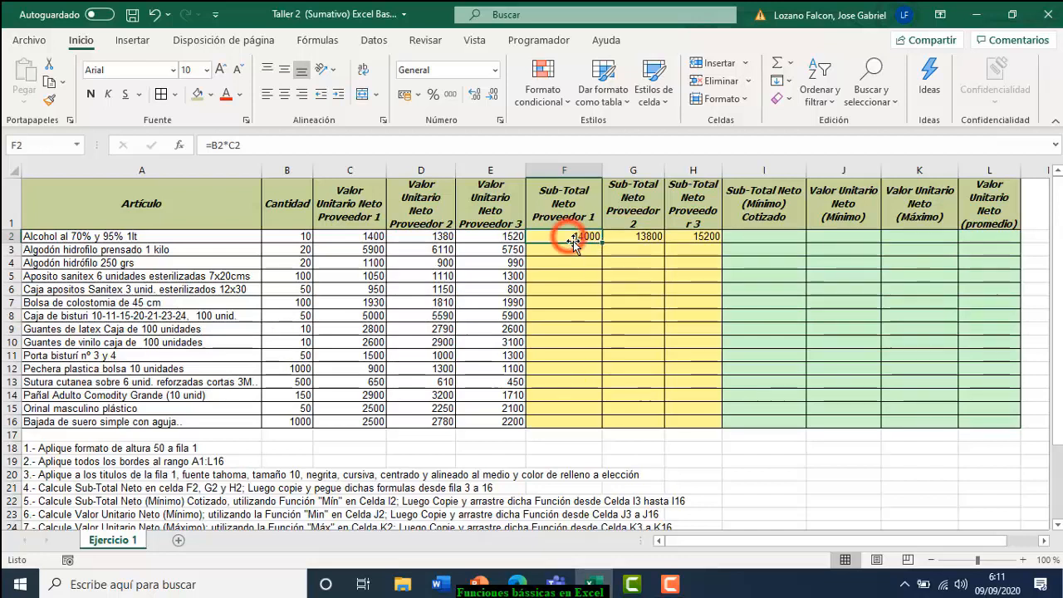
left_click(623, 235)
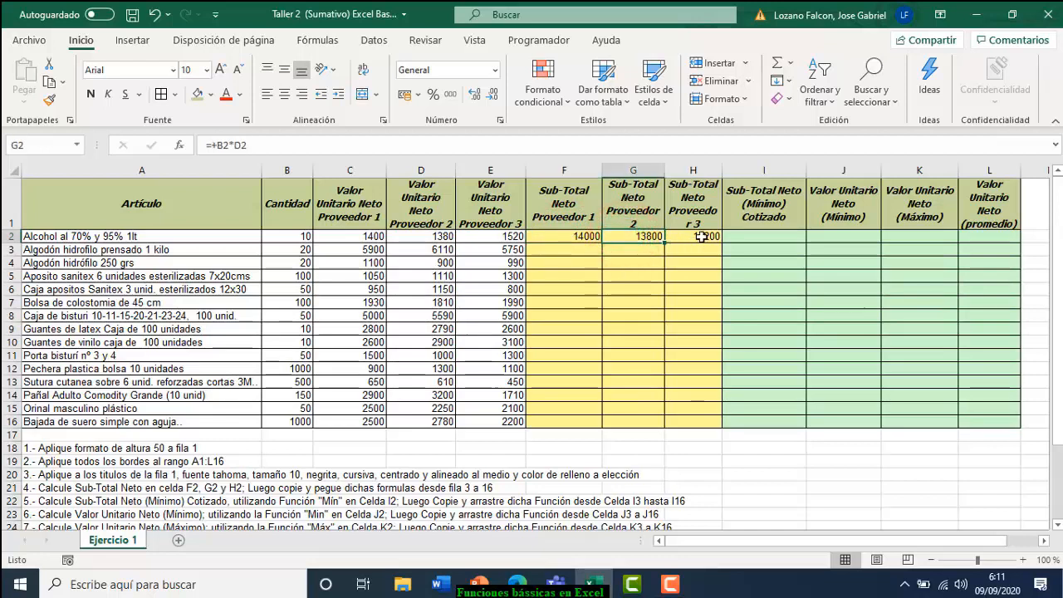
left_click(694, 236)
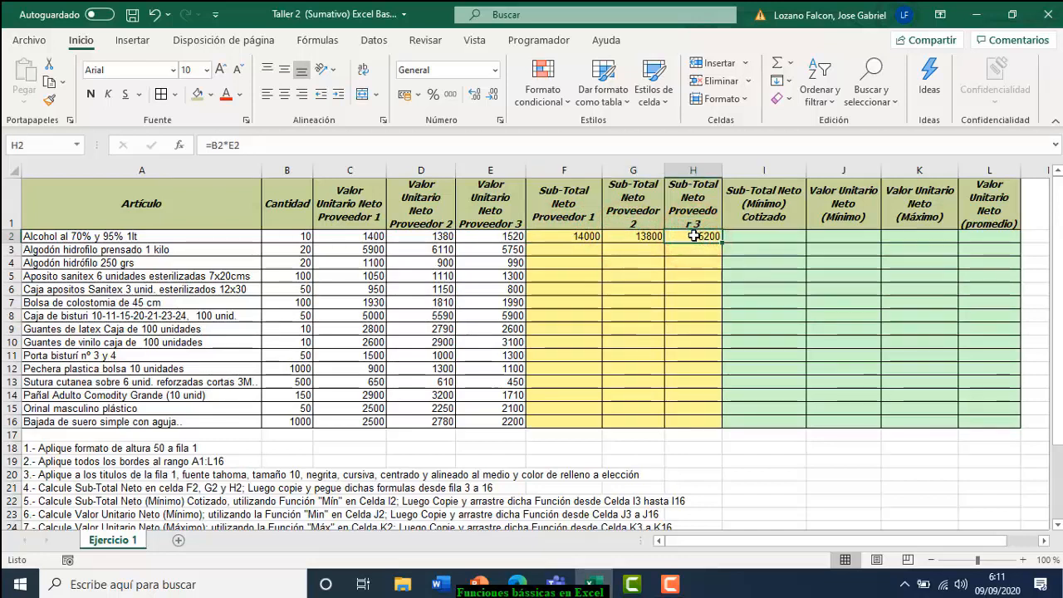
left_click(562, 237)
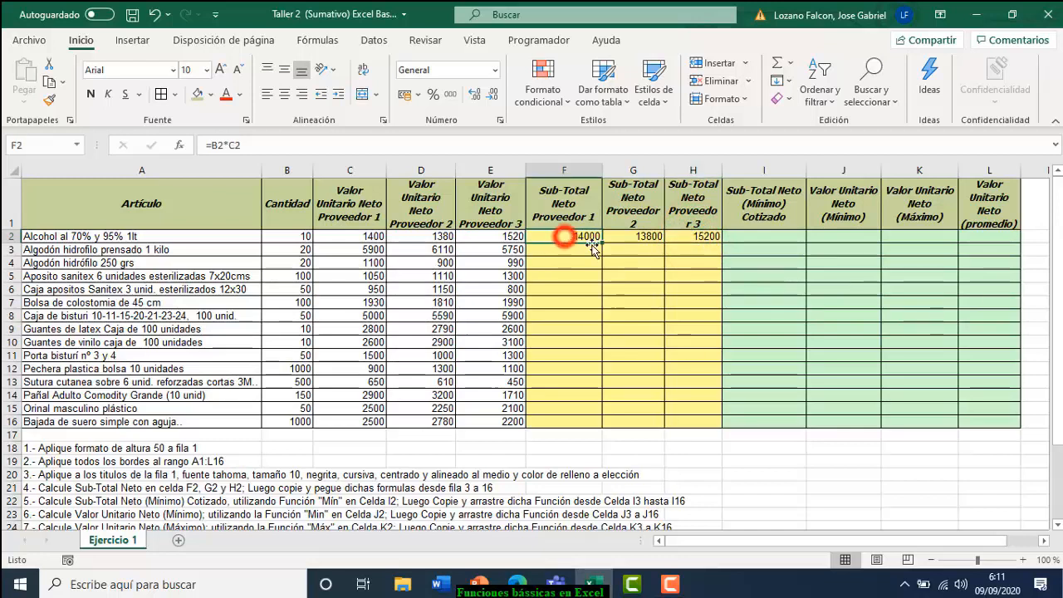
Try filling the F2 subtotal formula down through F16 on its own, and undo the fill
left_click(548, 237)
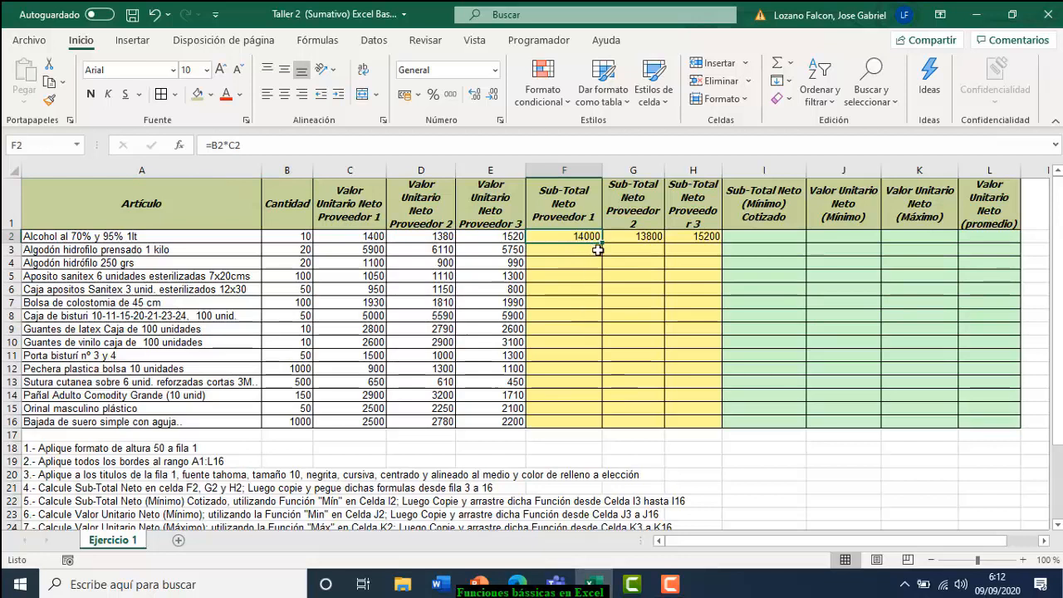
left_click(560, 238)
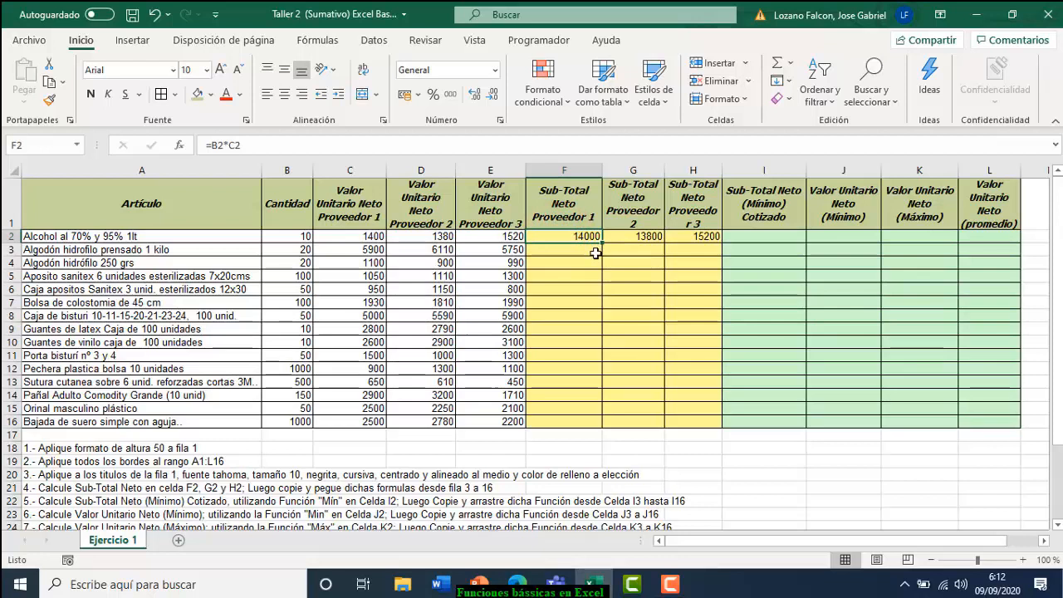
left_click_drag(602, 244, 600, 426)
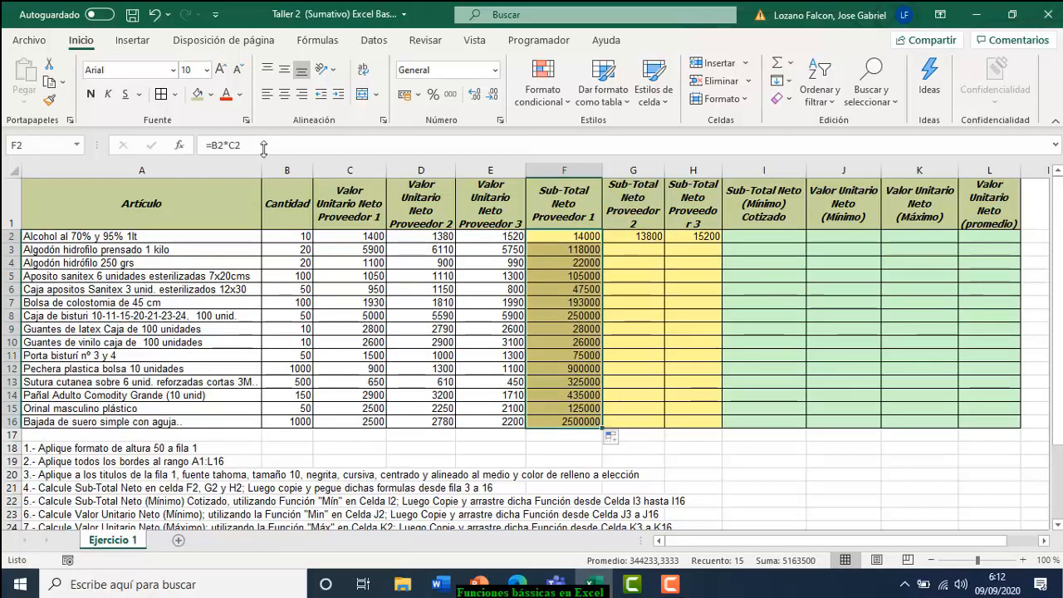
left_click(155, 16)
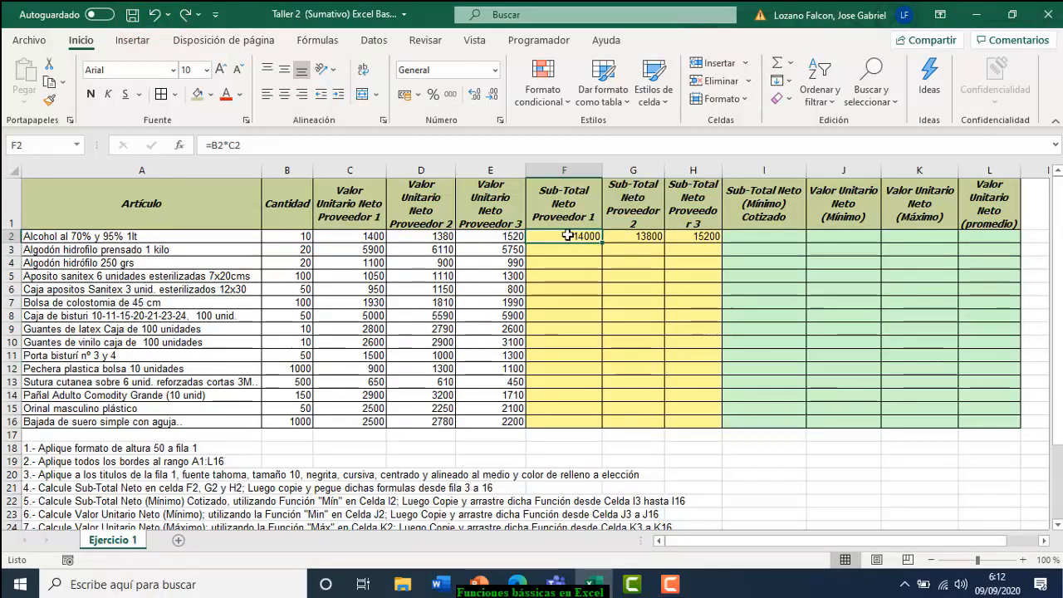
Copy the three Sub-Total Neto formulas in F2:H2 together down through row 16
left_click_drag(547, 238, 678, 241)
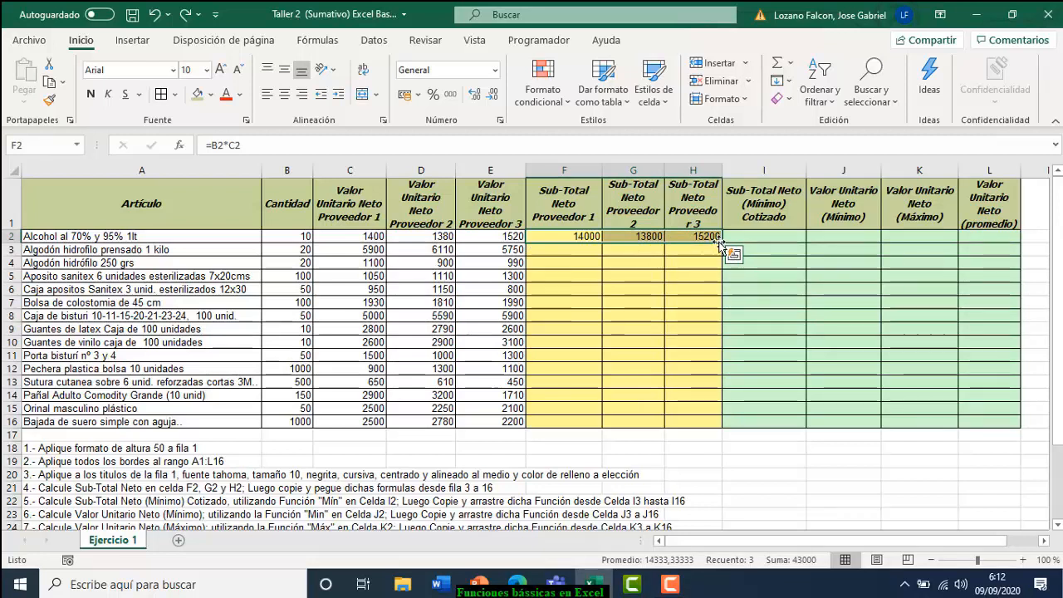
left_click_drag(721, 245, 700, 425)
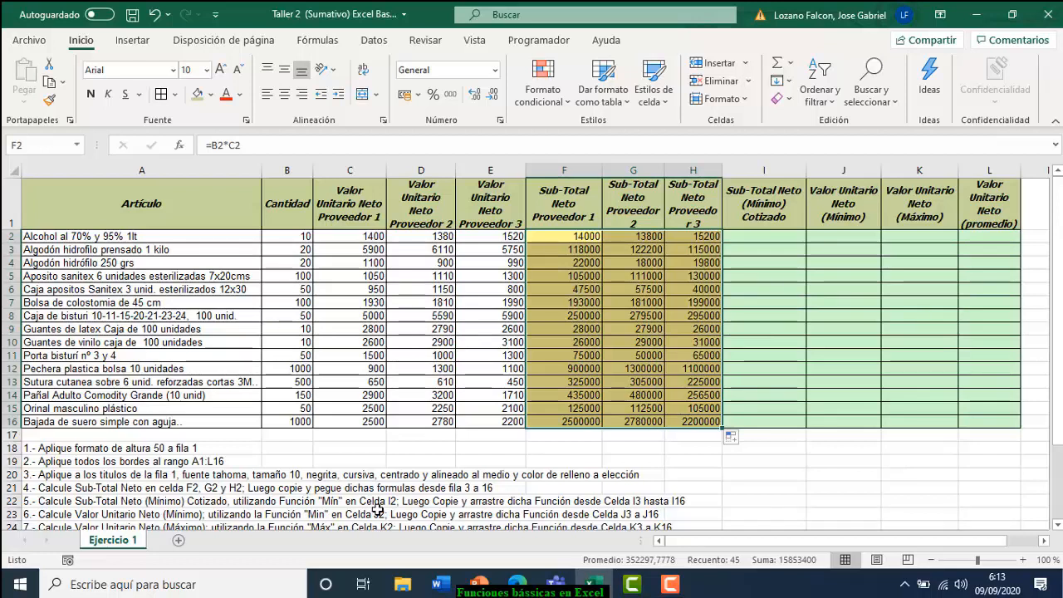
Calculate the Sub-Total Neto (Mínimo) Cotizado in cell I2 with the Mín function over F2:H2
left_click(762, 236)
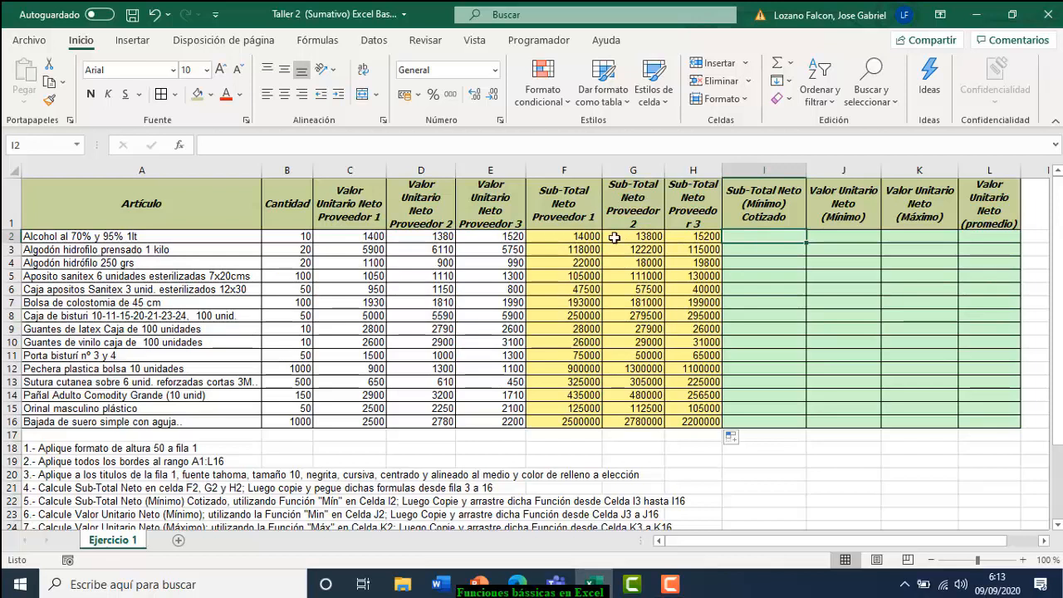
left_click(560, 237)
left_click_drag(671, 236, 570, 239)
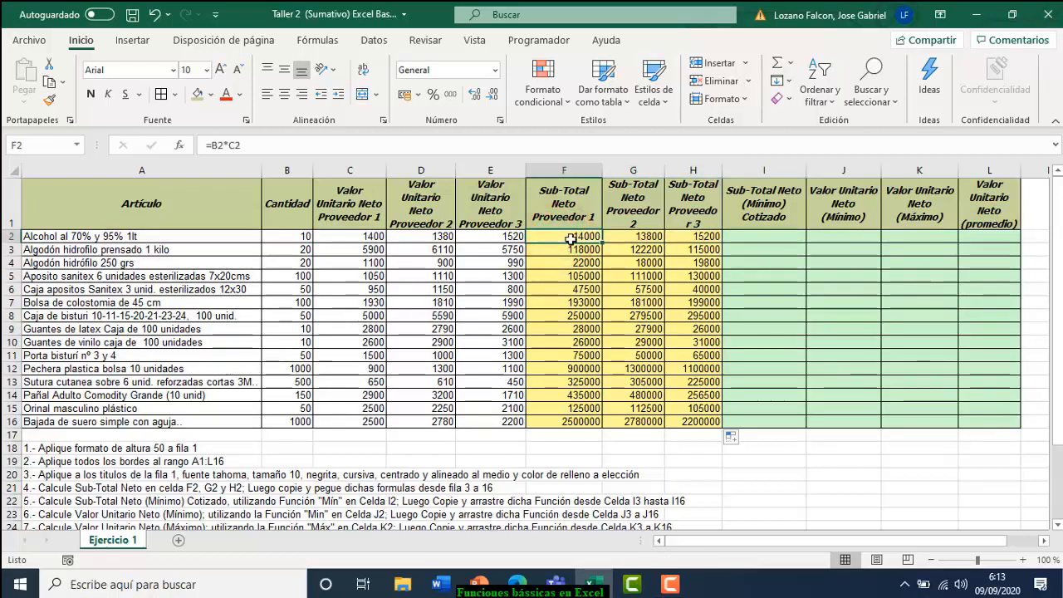
left_click(759, 236)
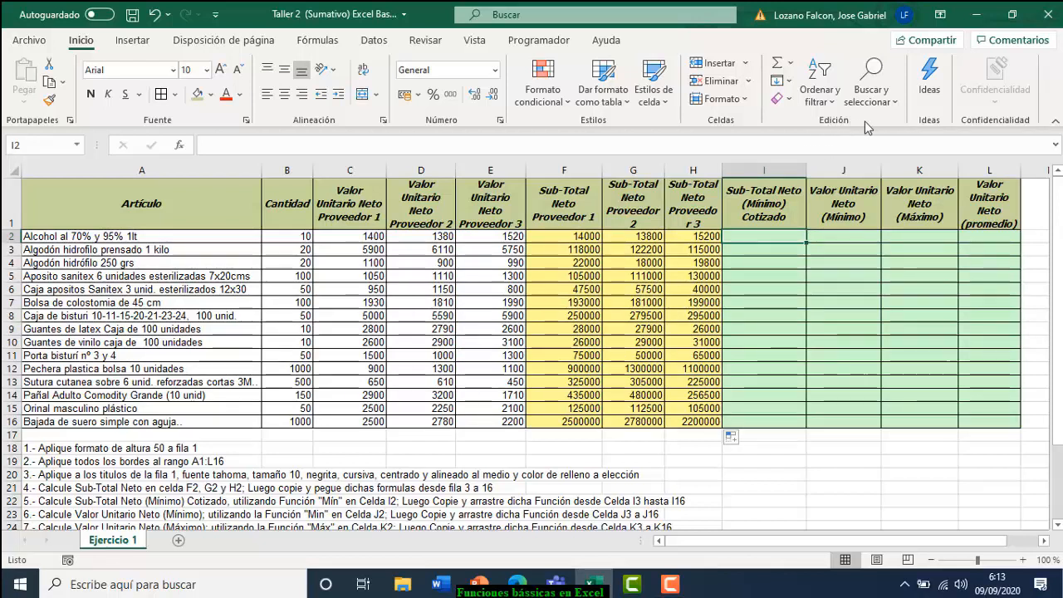
left_click(792, 65)
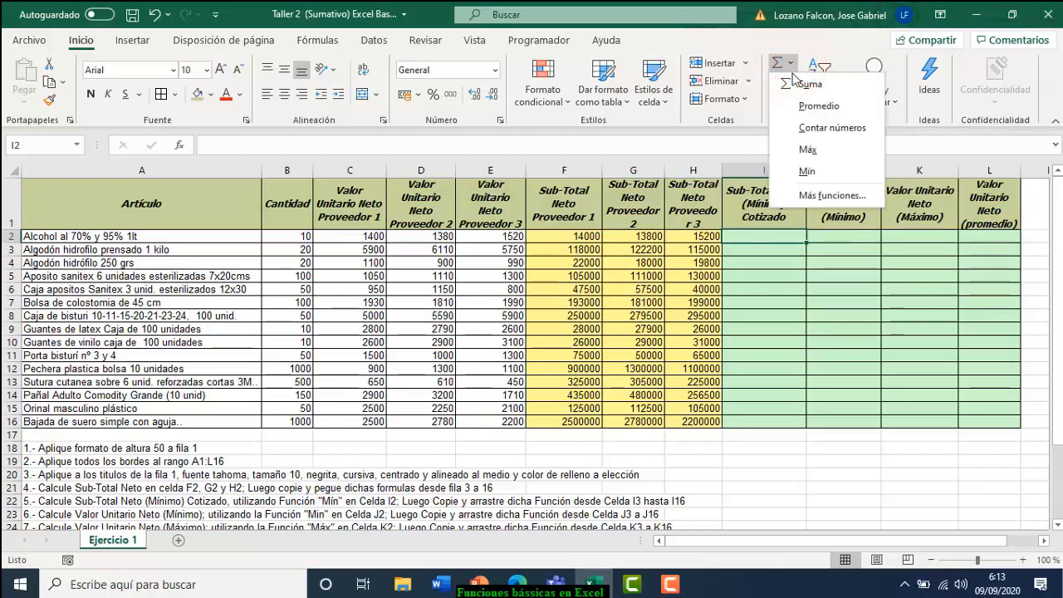
left_click(806, 171)
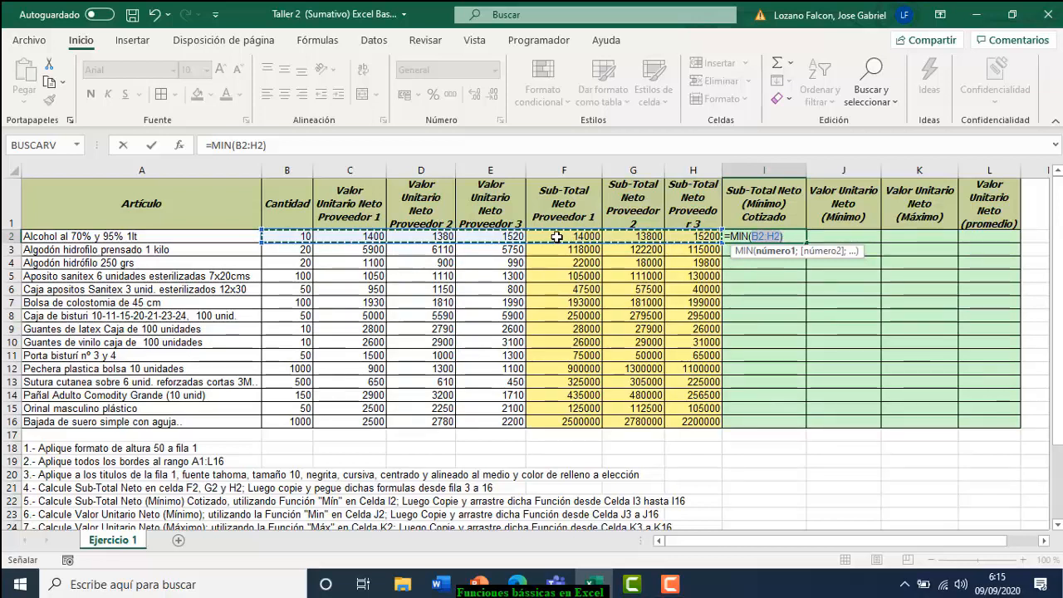
left_click_drag(556, 237, 668, 239)
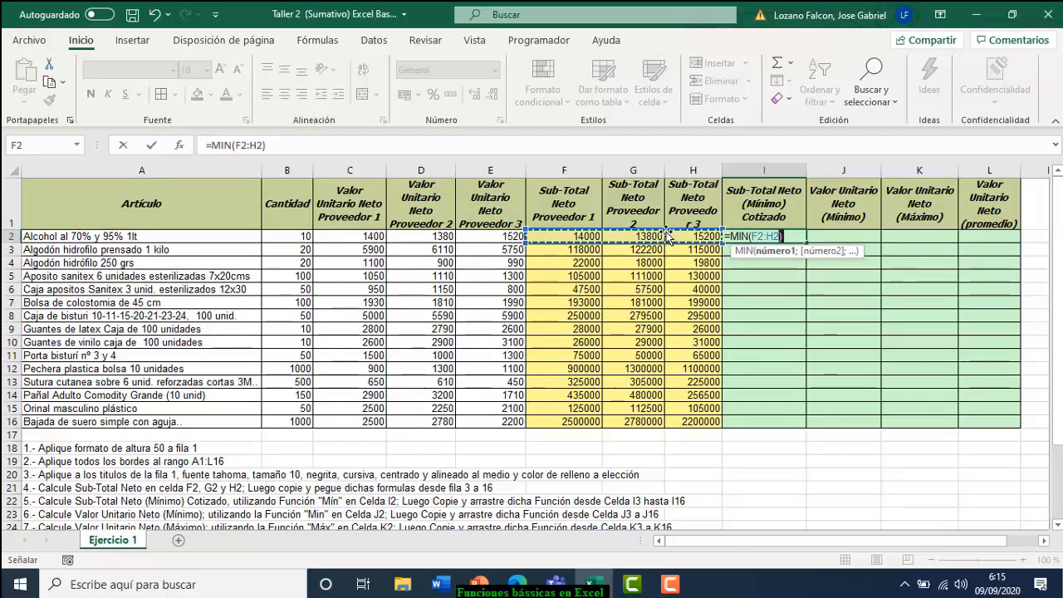
key("Return")
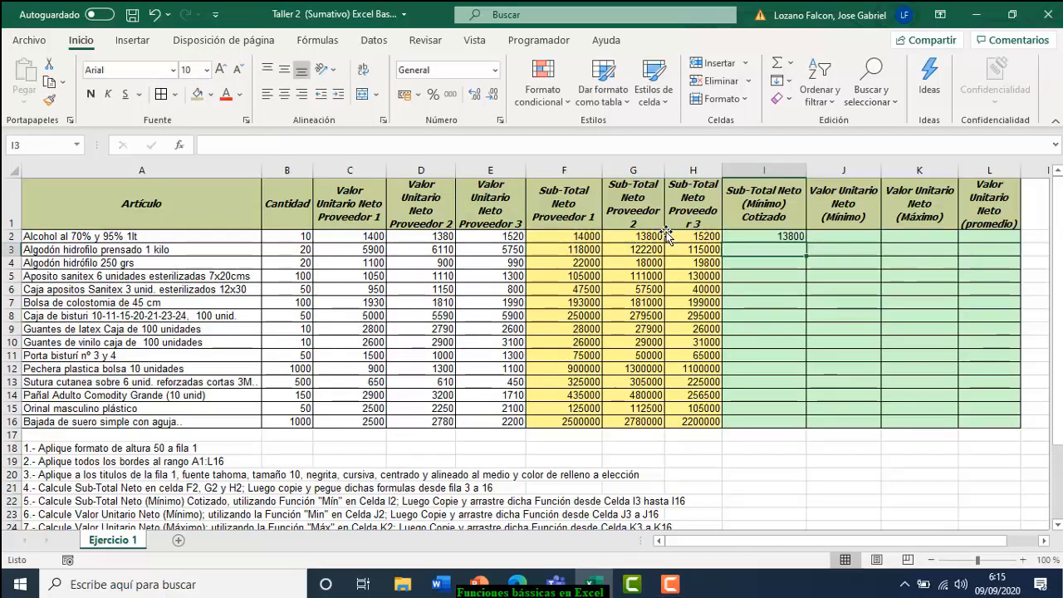
Copy the Sub-Total Neto (Mínimo) Cotizado formula in I2 down through I16
left_click(756, 239)
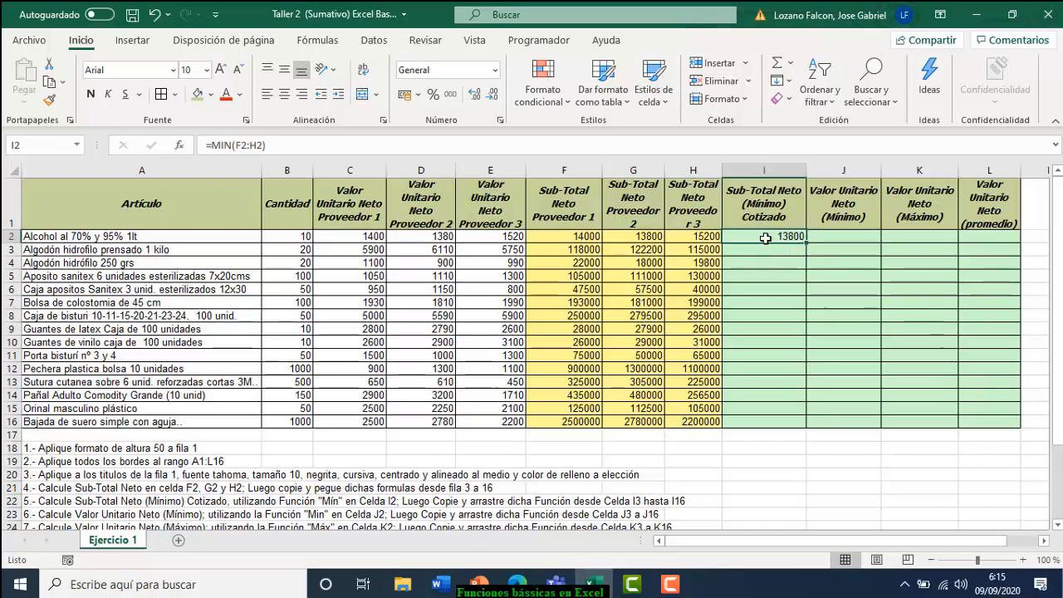
left_click(750, 237)
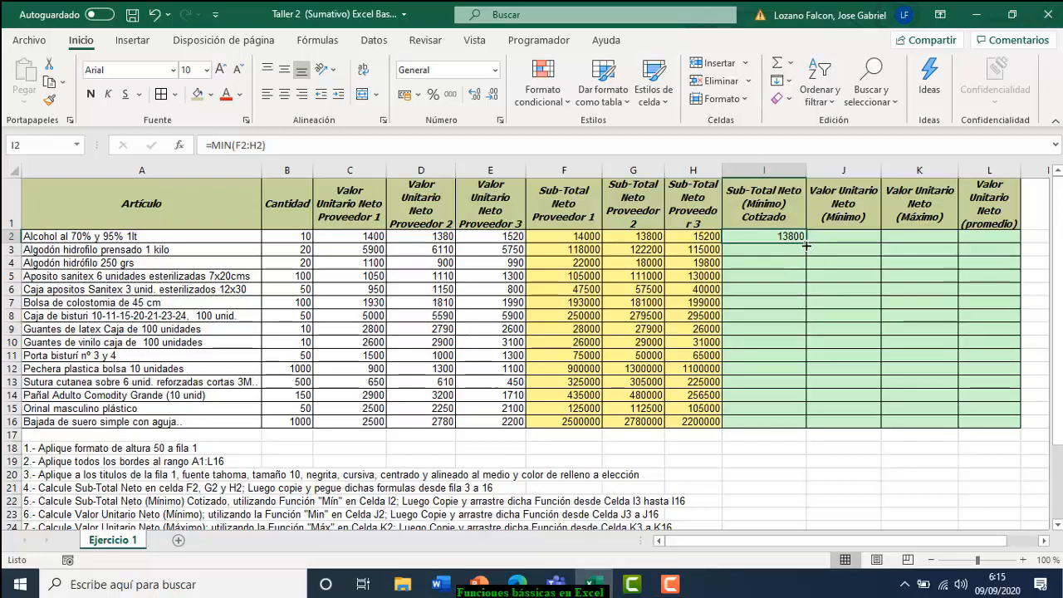
left_click_drag(805, 243, 803, 428)
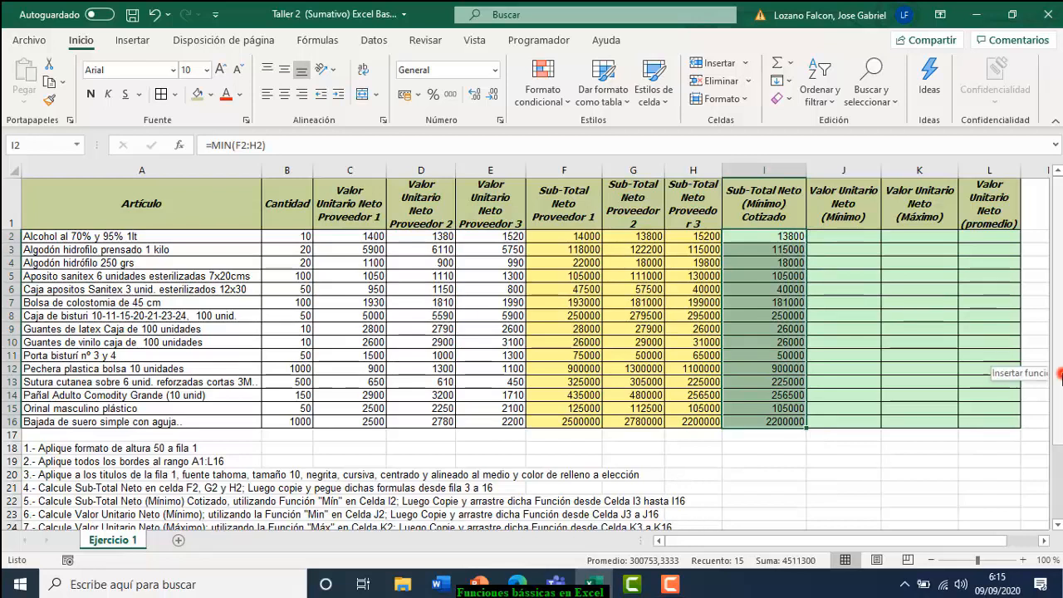
Review worksheet instructions 6 to 8 and the three suppliers' unit values in C2, D2 and E2
scroll(1060, 375, "down", 1)
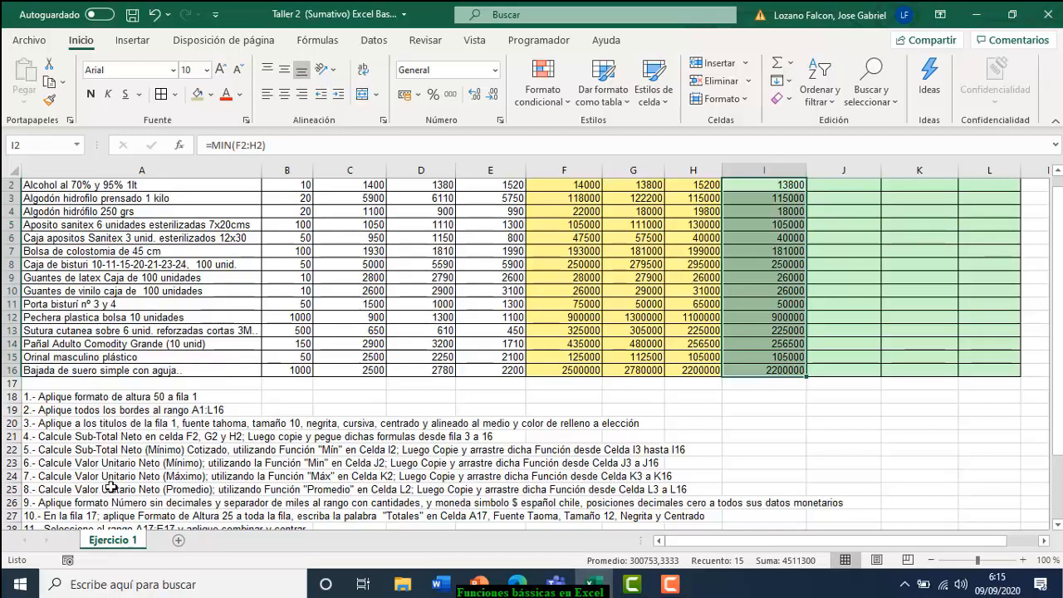
left_click(197, 492)
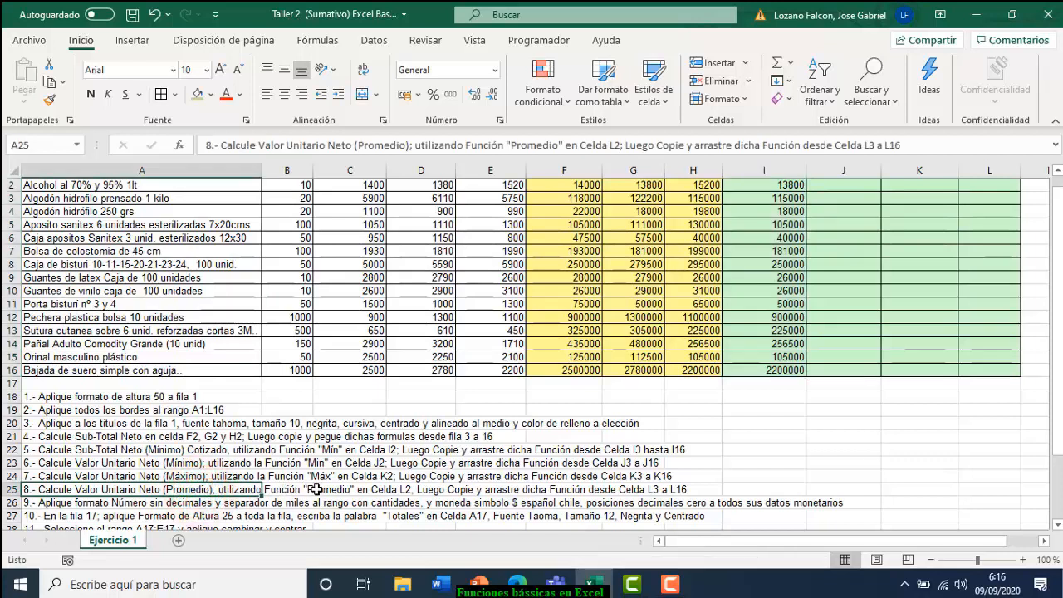
left_click(320, 461)
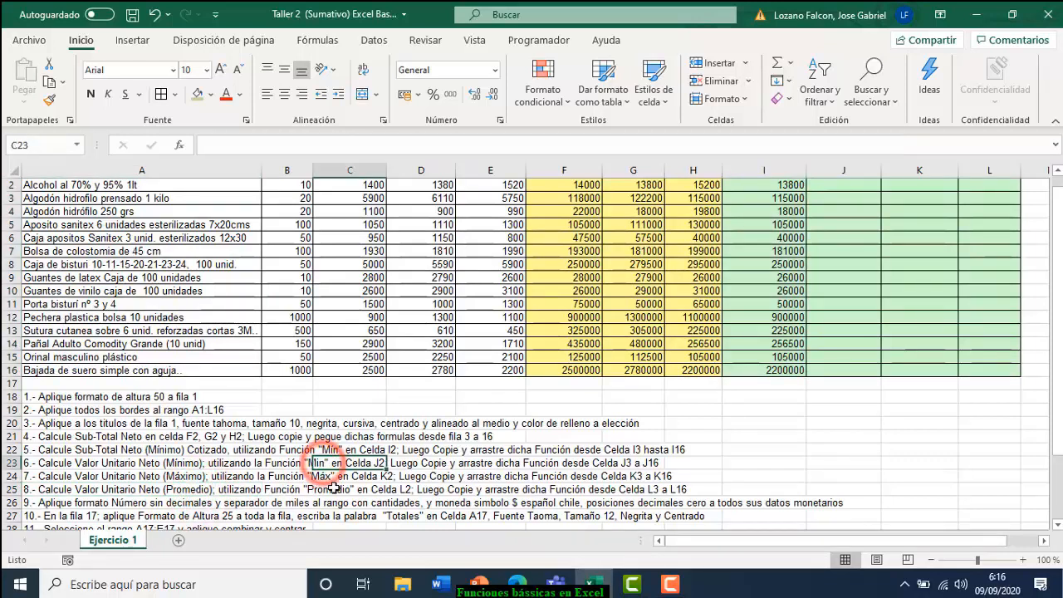
left_click(322, 476)
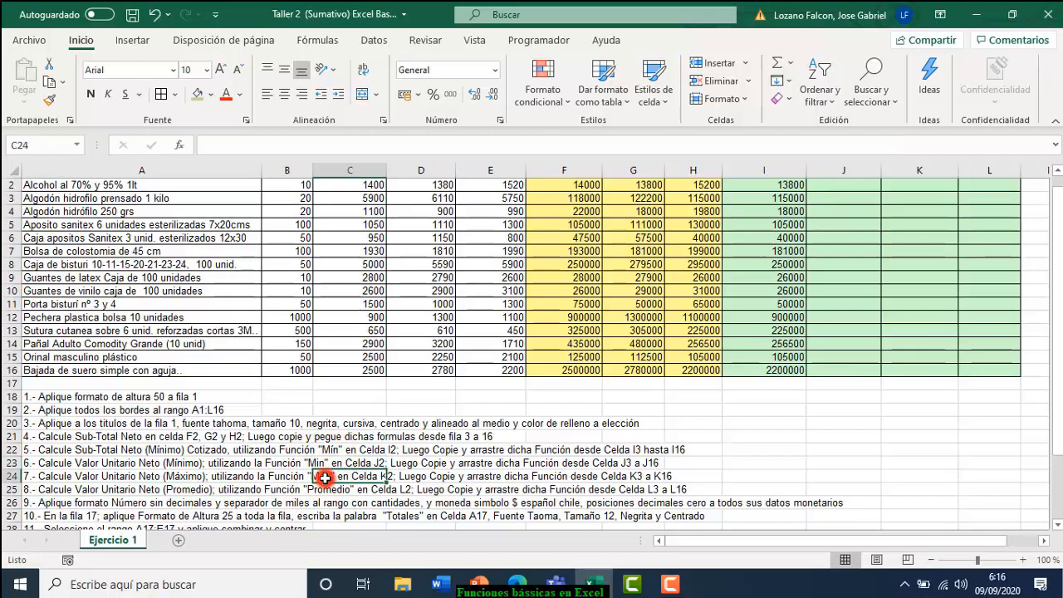
left_click(333, 490)
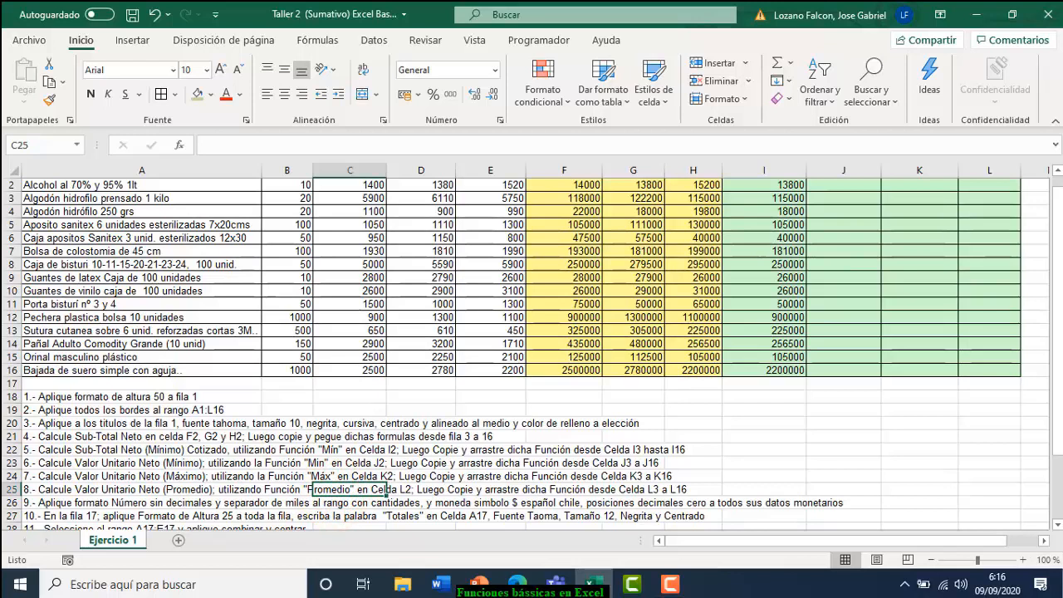
left_click_drag(1056, 439, 1056, 432)
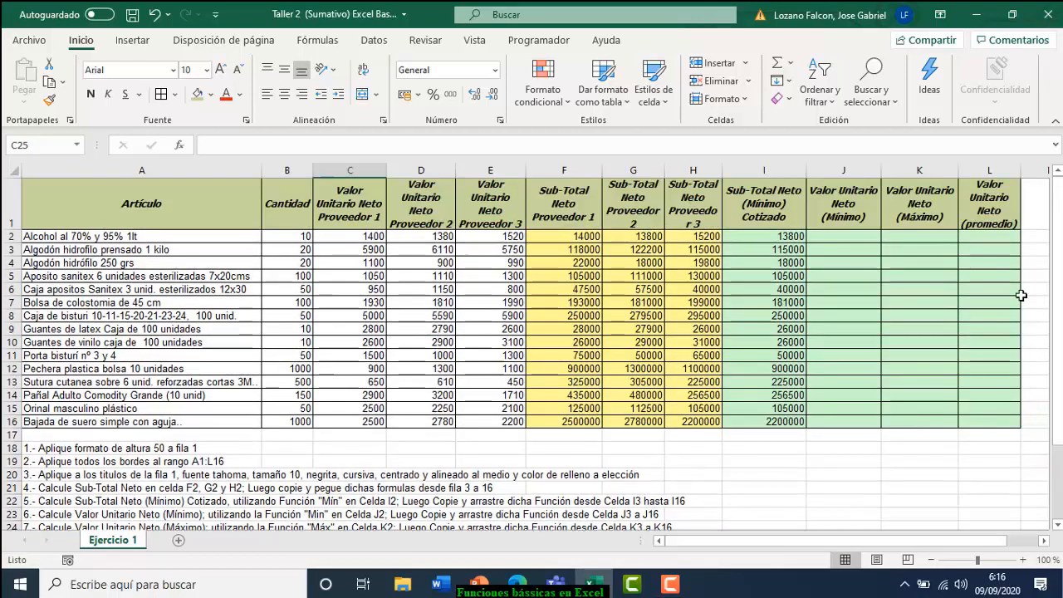
left_click(839, 235)
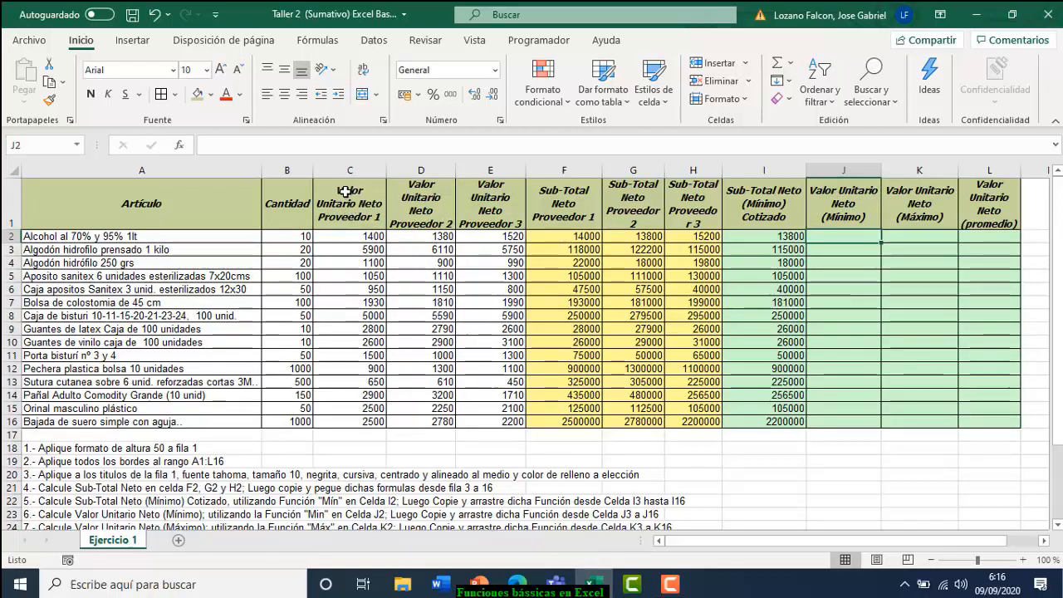
left_click(347, 237)
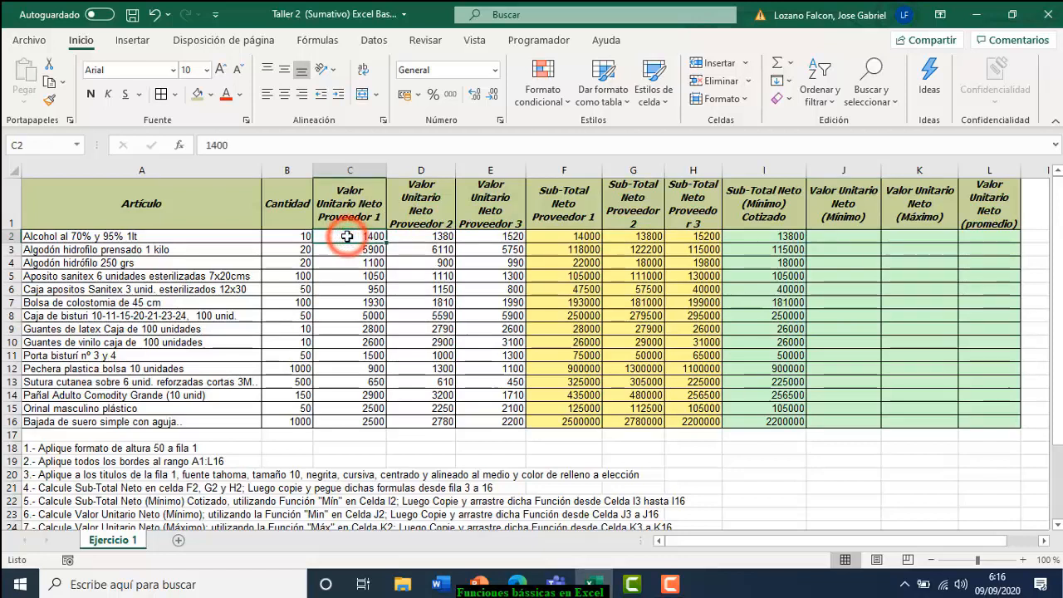
left_click(419, 237)
left_click(487, 238)
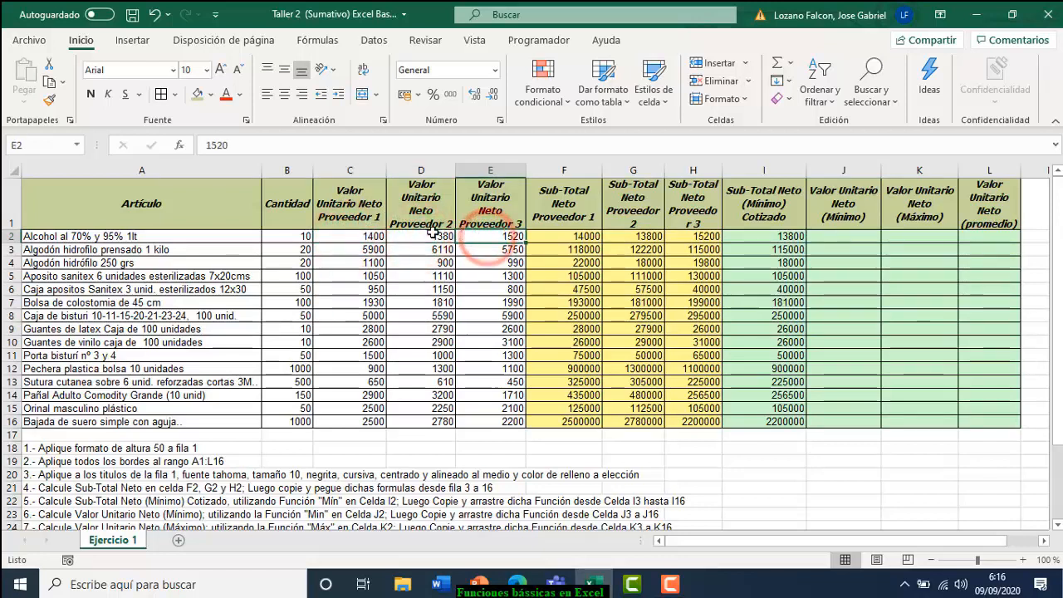
Calculate the Valor Unitario Neto (Mínimo) in cell J2 with the Mín function over C2:E2
left_click(847, 236)
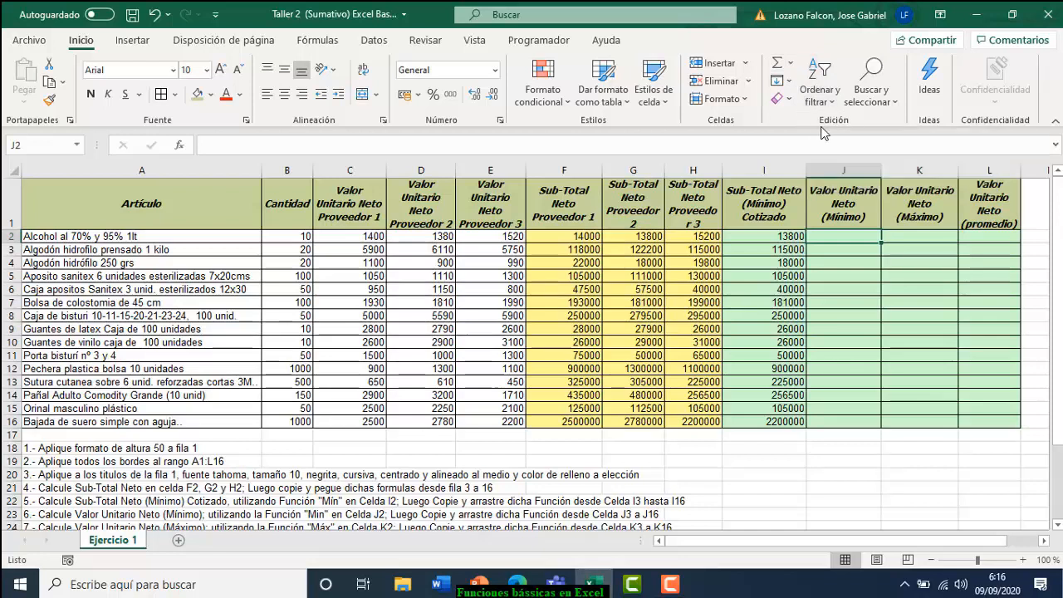
left_click(789, 64)
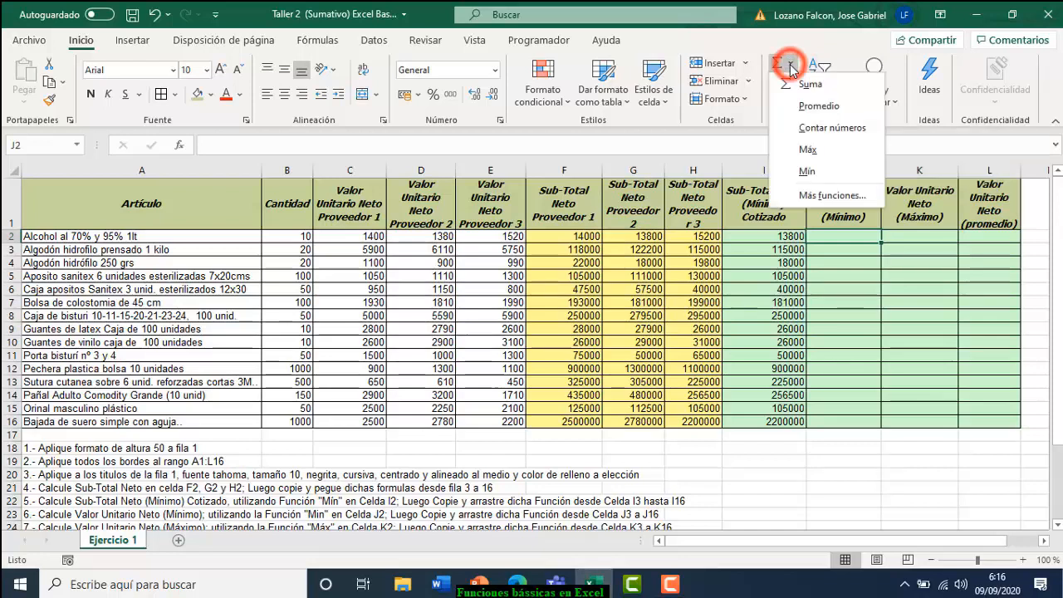
left_click(818, 172)
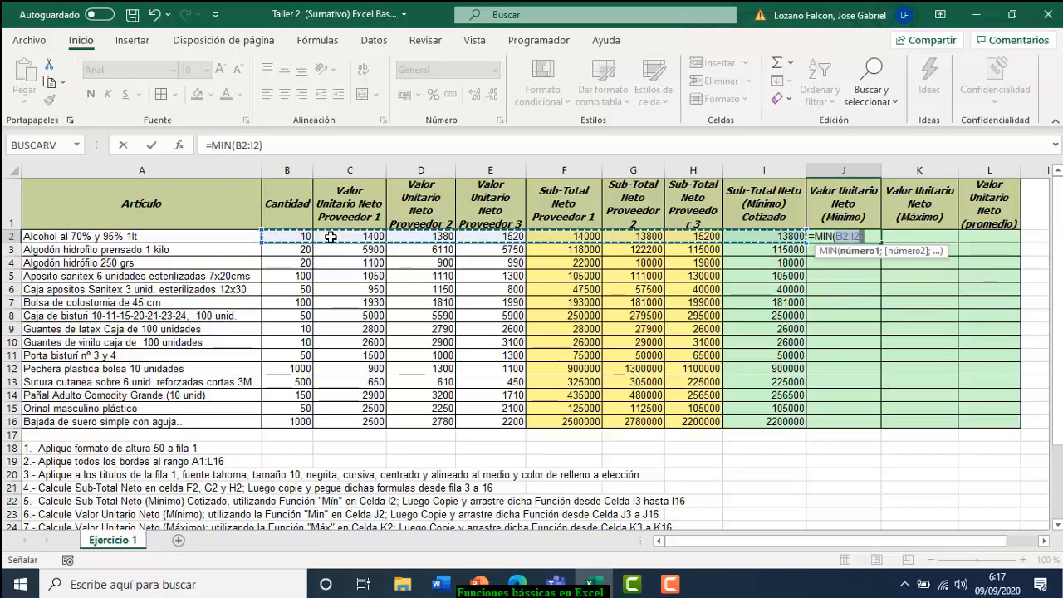
left_click_drag(331, 237, 485, 236)
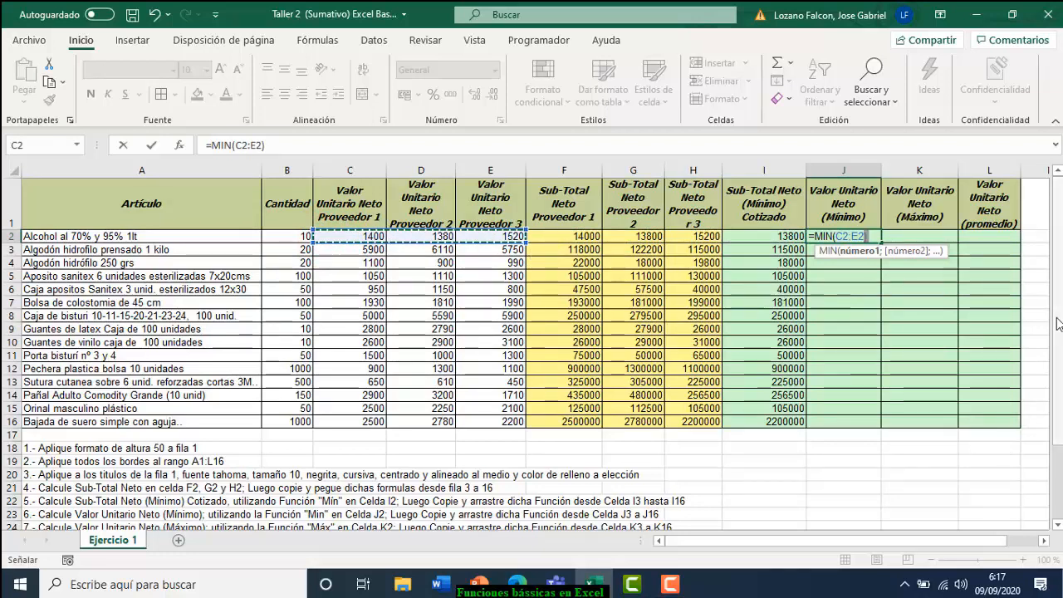
key("Return")
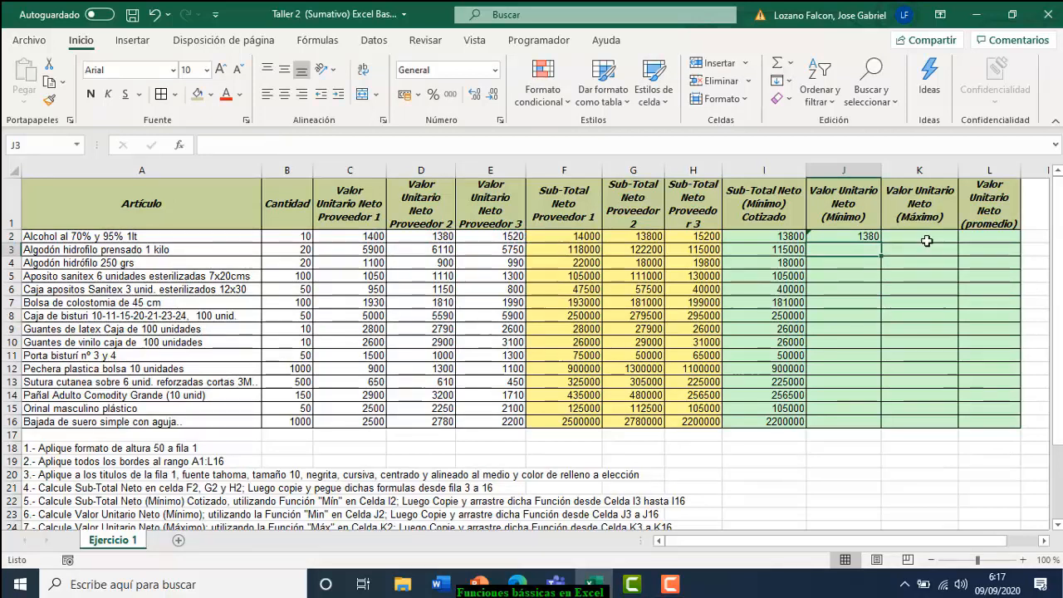
Calculate the Valor Unitario Neto (Máximo) in cell K2 with the Máx function over C2:E2
left_click(911, 237)
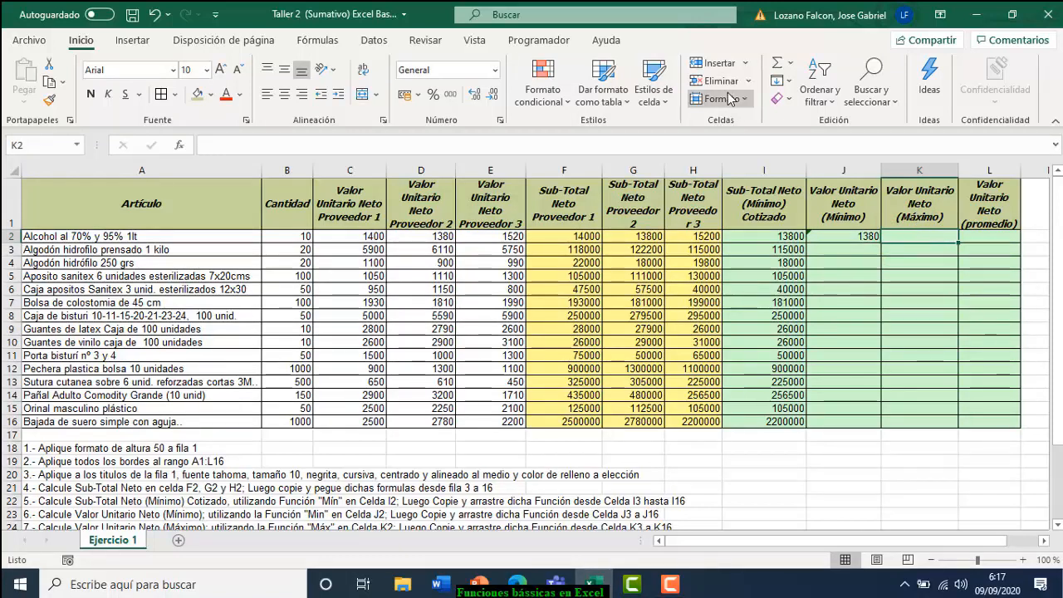
left_click(791, 64)
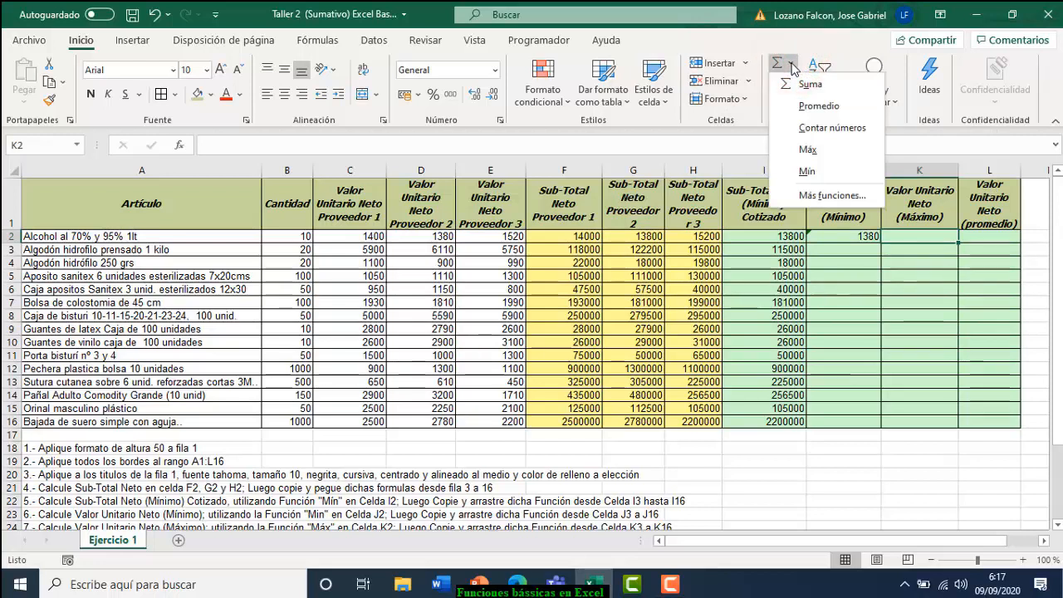
left_click(807, 149)
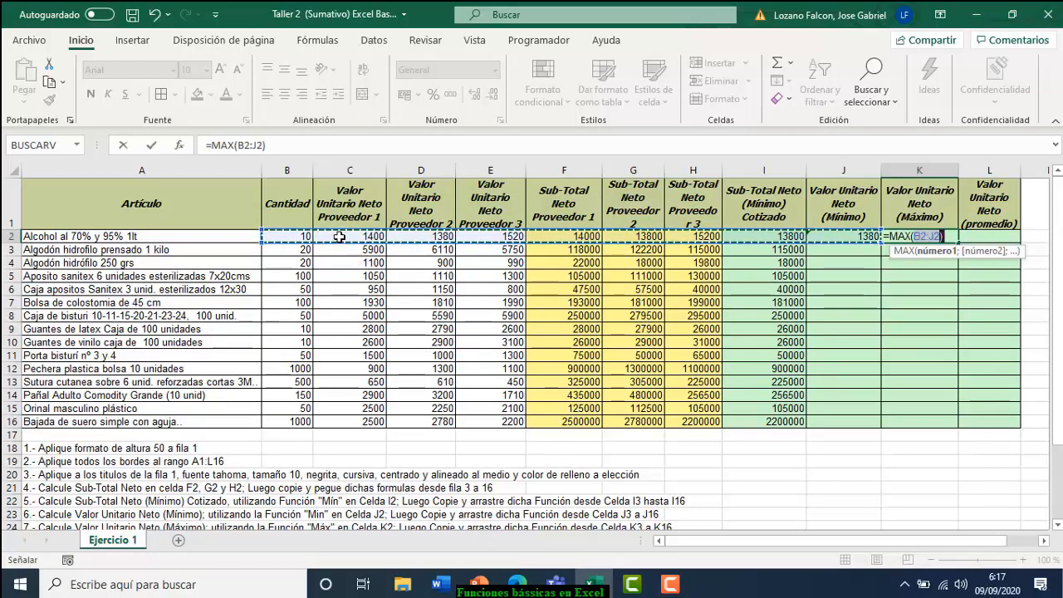
left_click_drag(340, 237, 480, 237)
type(")")
key("Return")
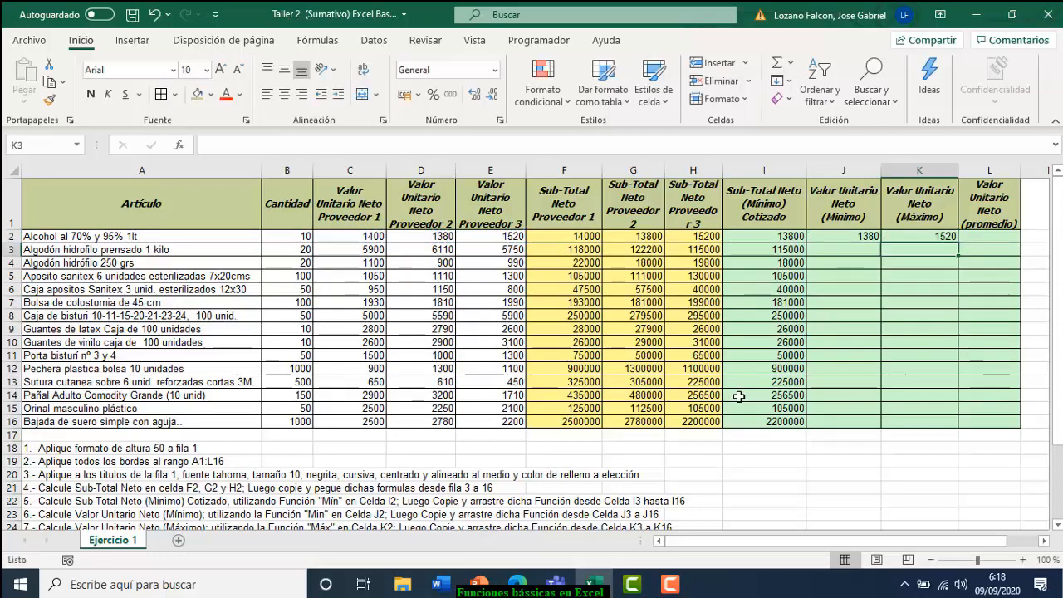
Calculate the Valor Unitario Neto (promedio) in cell L2 with the Promedio function over C2:E2
left_click(990, 236)
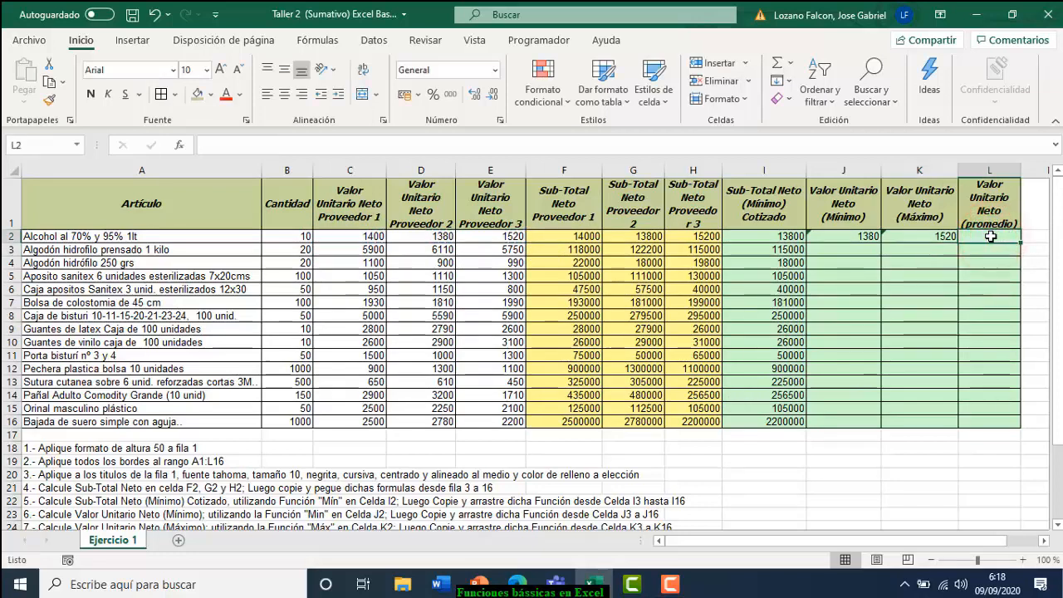
left_click(793, 71)
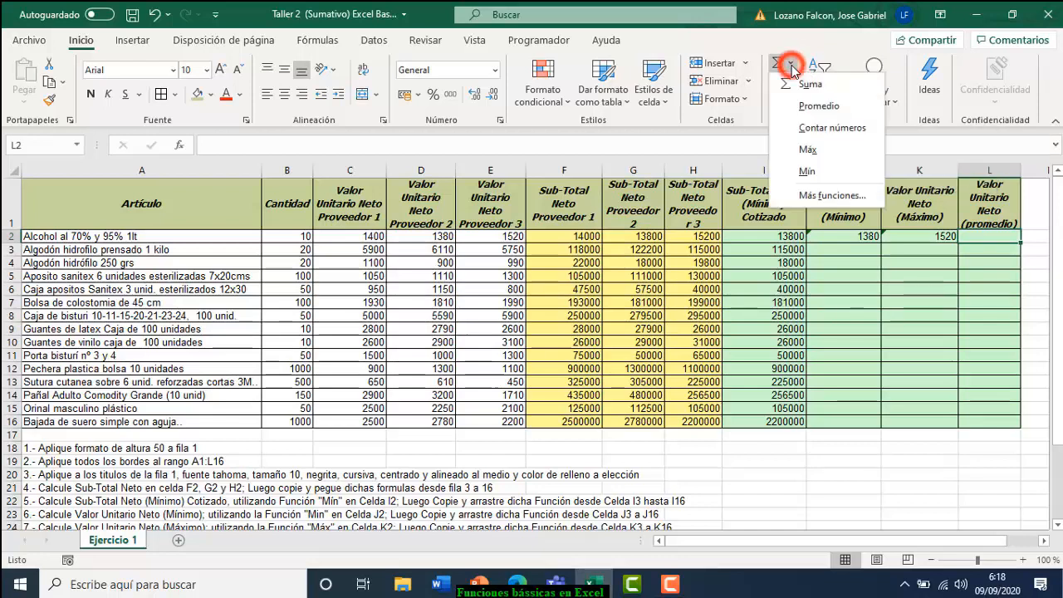
left_click(816, 107)
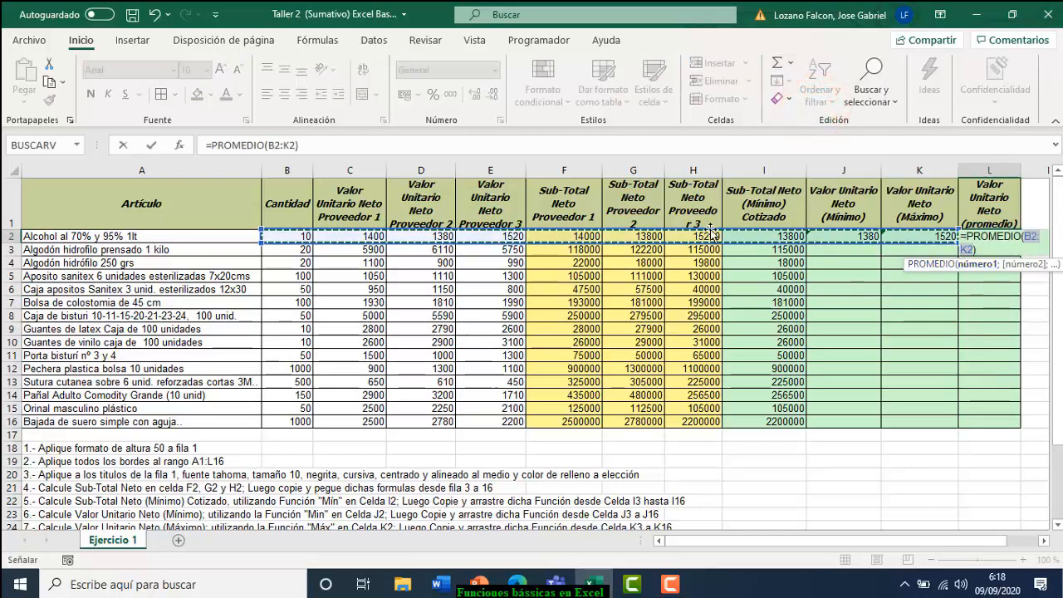
left_click(332, 235)
left_click_drag(376, 236, 476, 237)
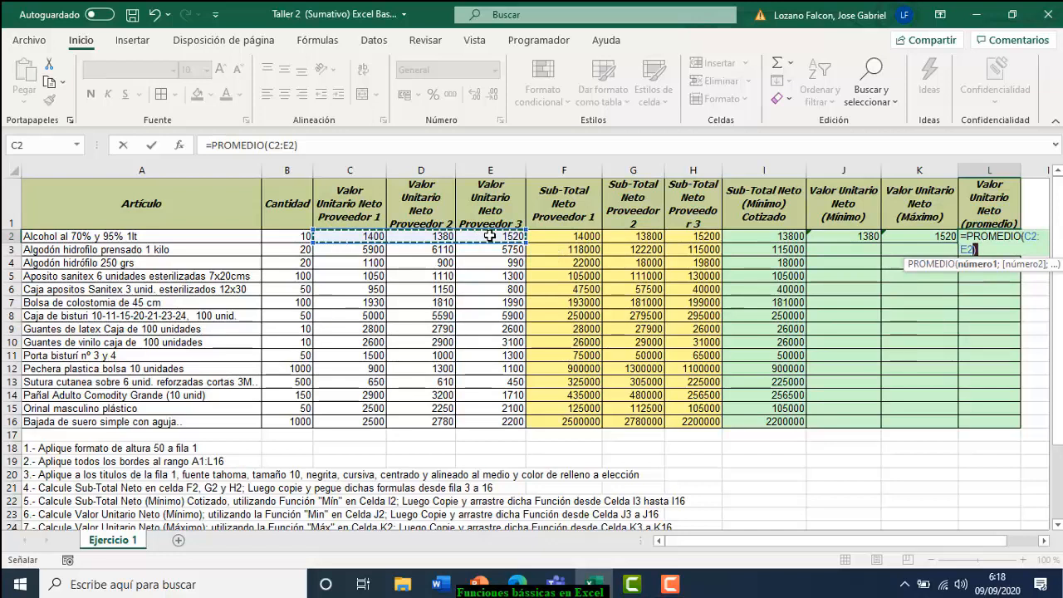
key("Return")
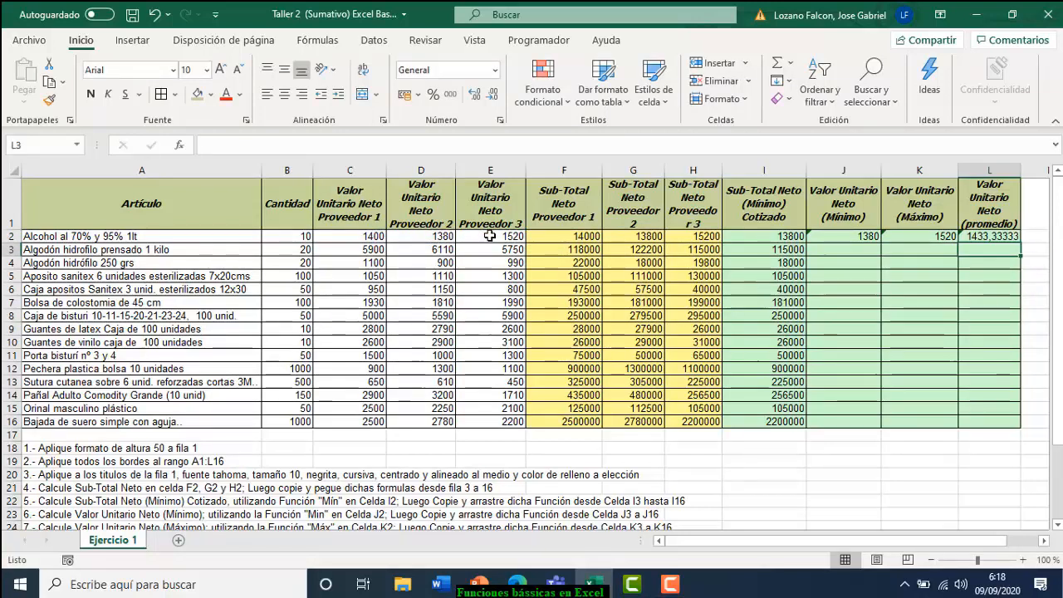
Try filling the J2 minimum formula down through J16 on its own, and undo the fill
left_click(990, 236)
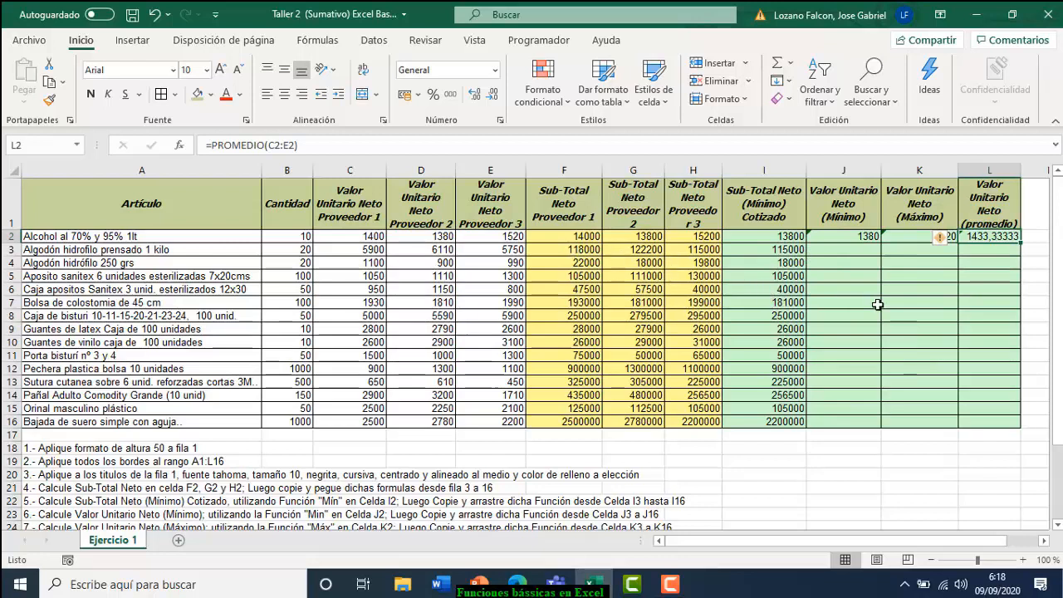
left_click(827, 238)
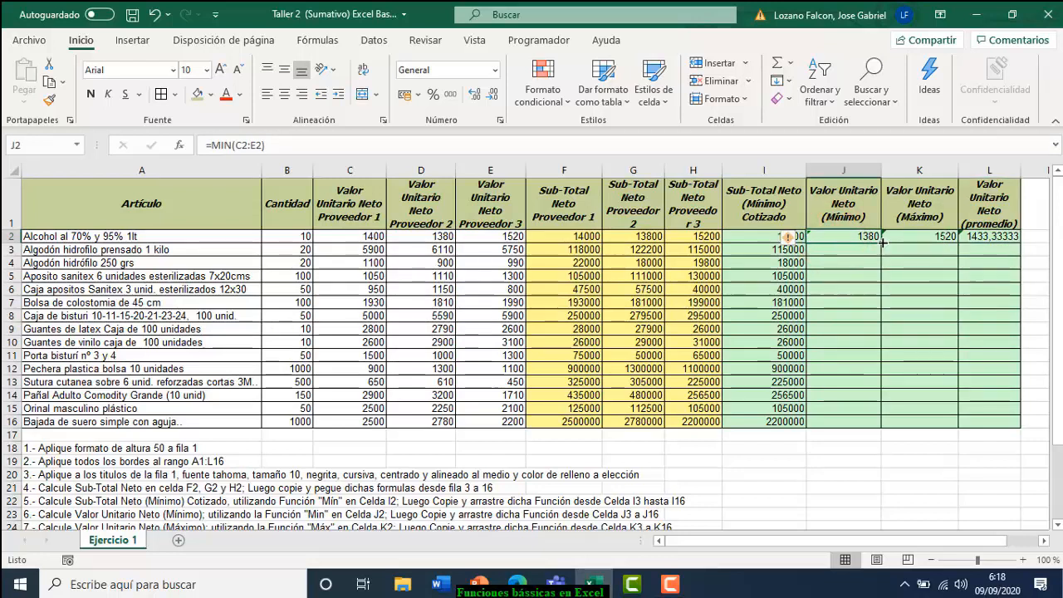
left_click_drag(882, 241, 884, 423)
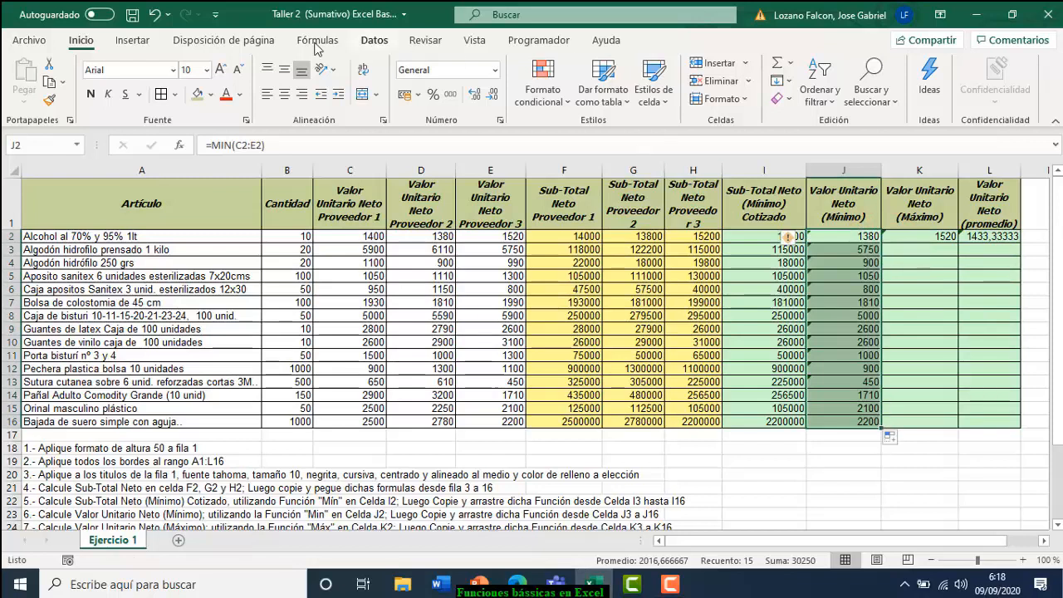
left_click(153, 16)
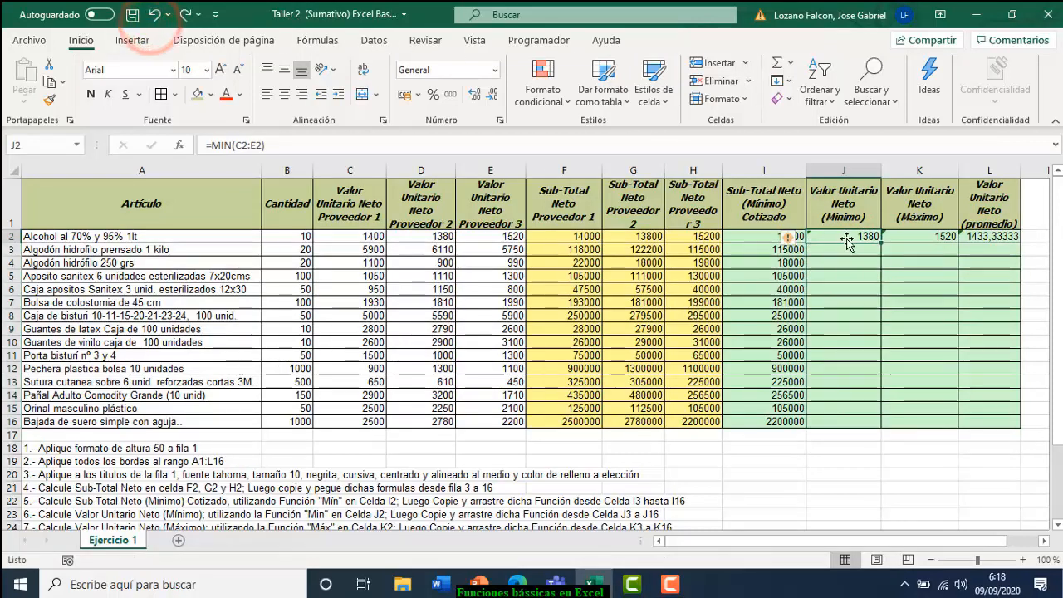
Copy the minimum, maximum and average unit value formulas in J2:L2 together down through row 16
left_click_drag(840, 239, 968, 237)
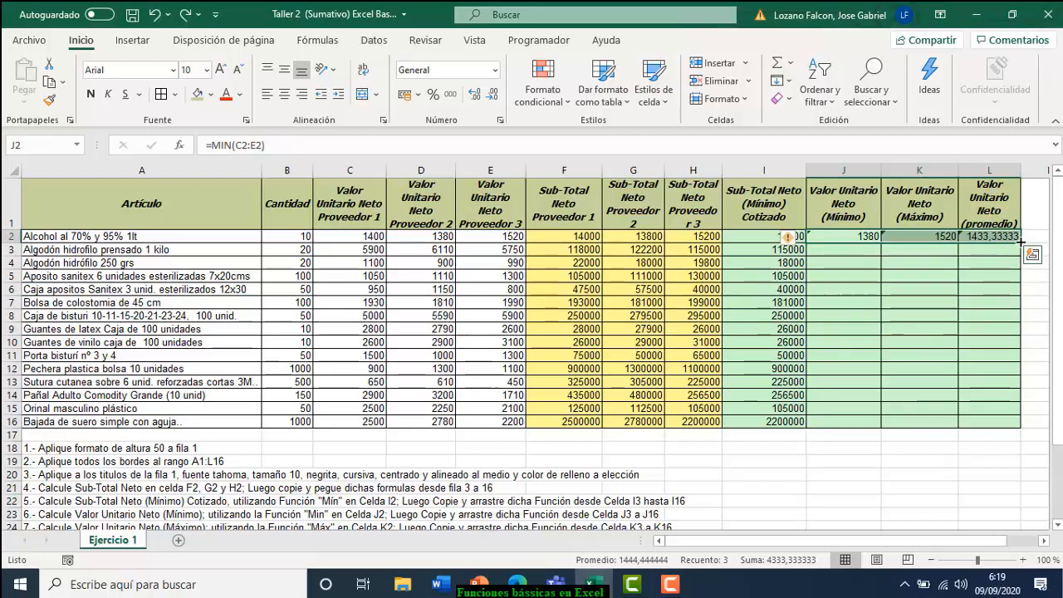
left_click(845, 297)
left_click_drag(833, 236, 975, 236)
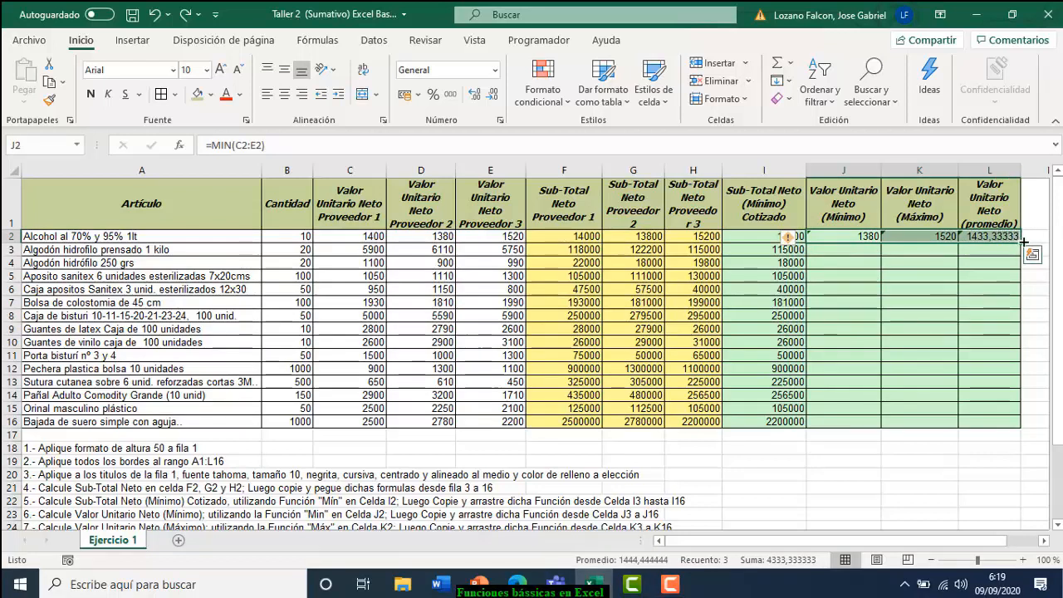
left_click_drag(1023, 241, 1017, 428)
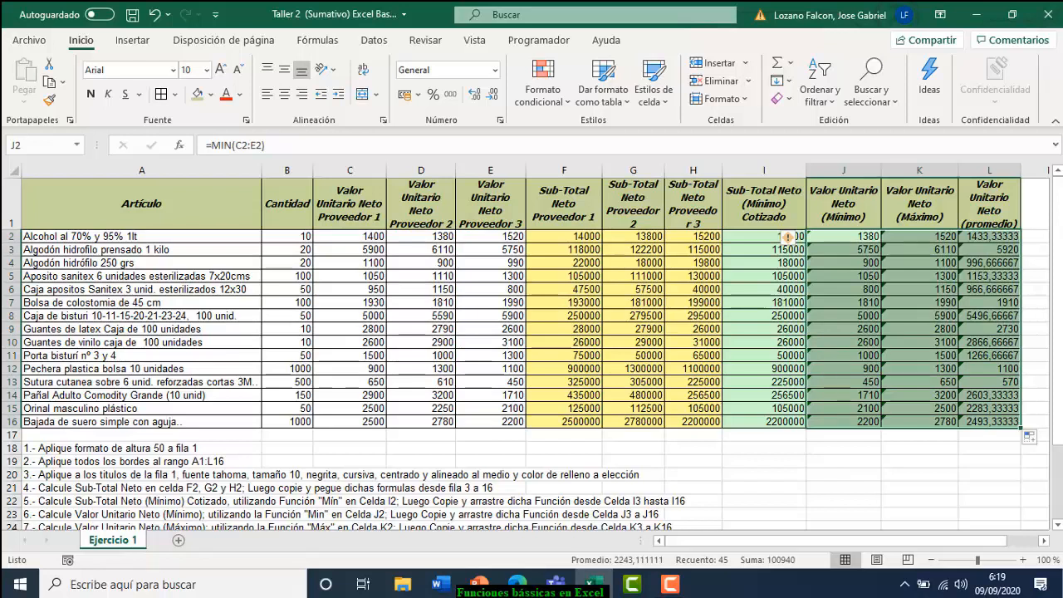
left_click_drag(1055, 387, 1058, 415)
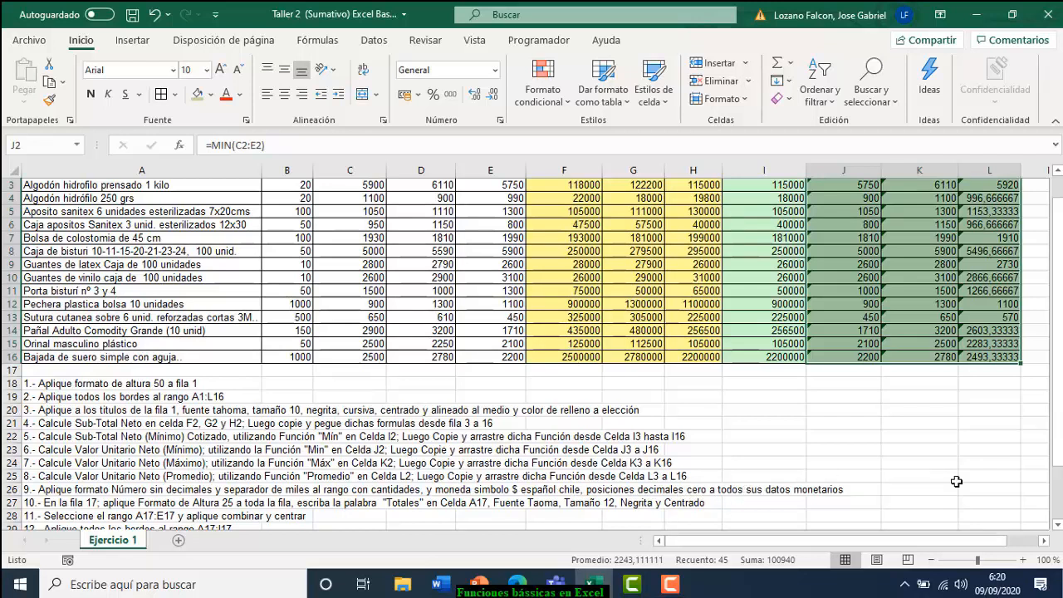
left_click_drag(1058, 444, 1058, 428)
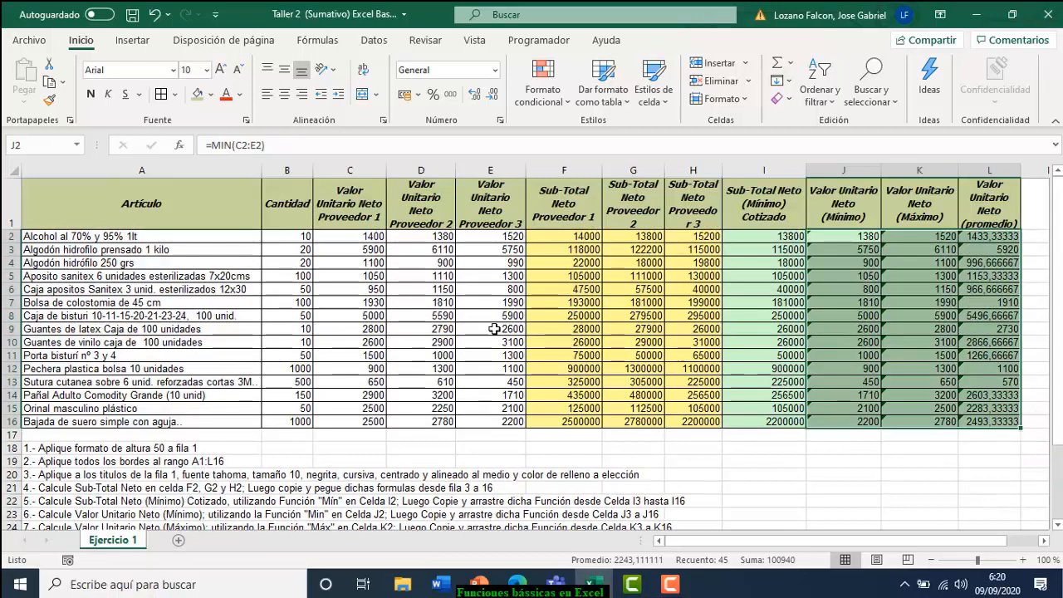
Format the Cantidad values in B2:B16 as Número with 0 decimal places and the thousands separator
left_click(279, 236)
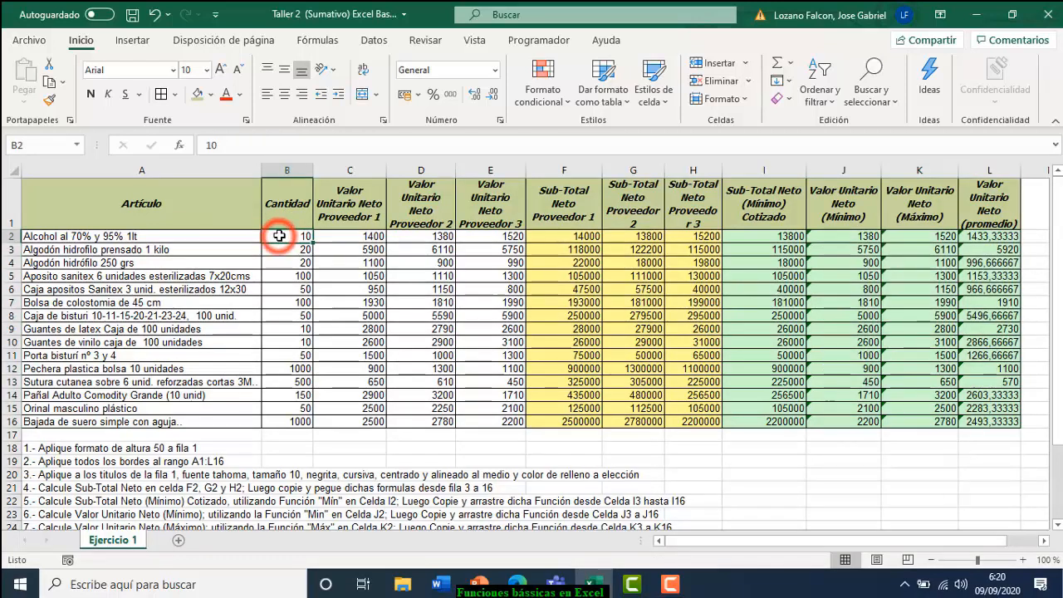
left_click_drag(280, 236, 281, 422)
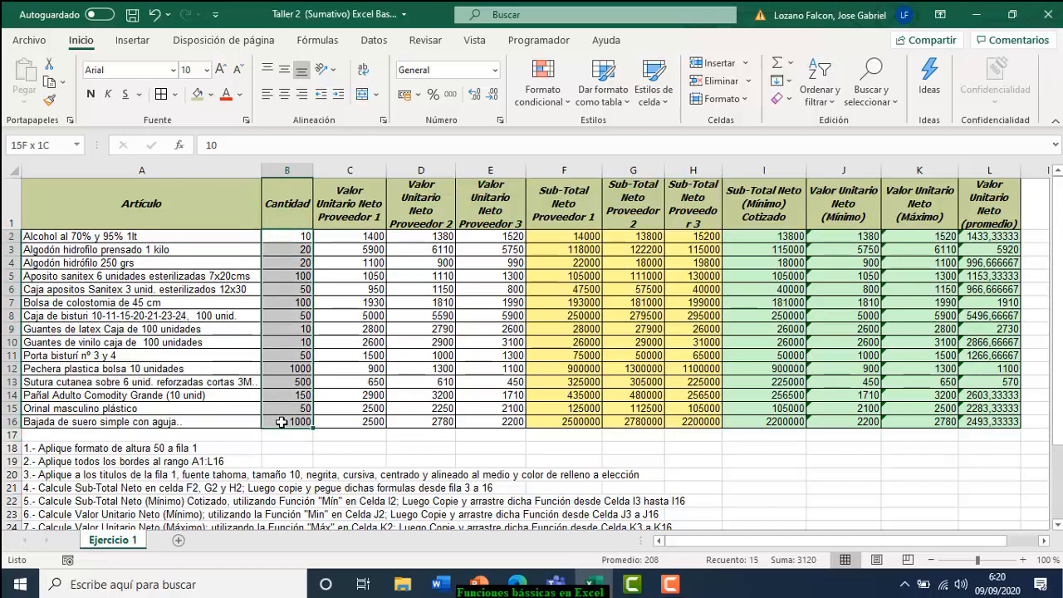
left_click_drag(282, 422, 282, 422)
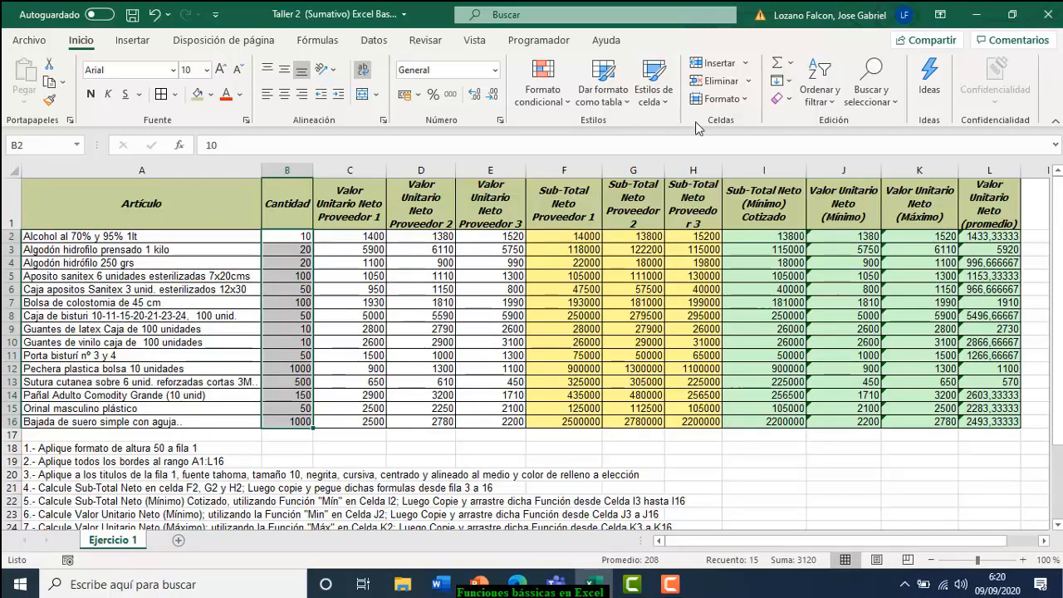
left_click(746, 100)
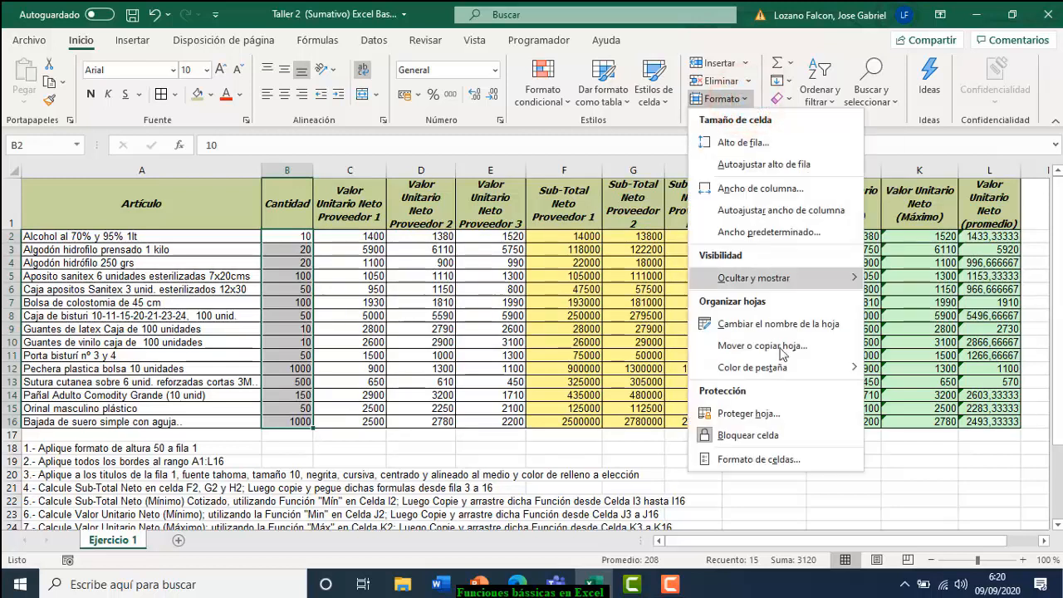
left_click(787, 461)
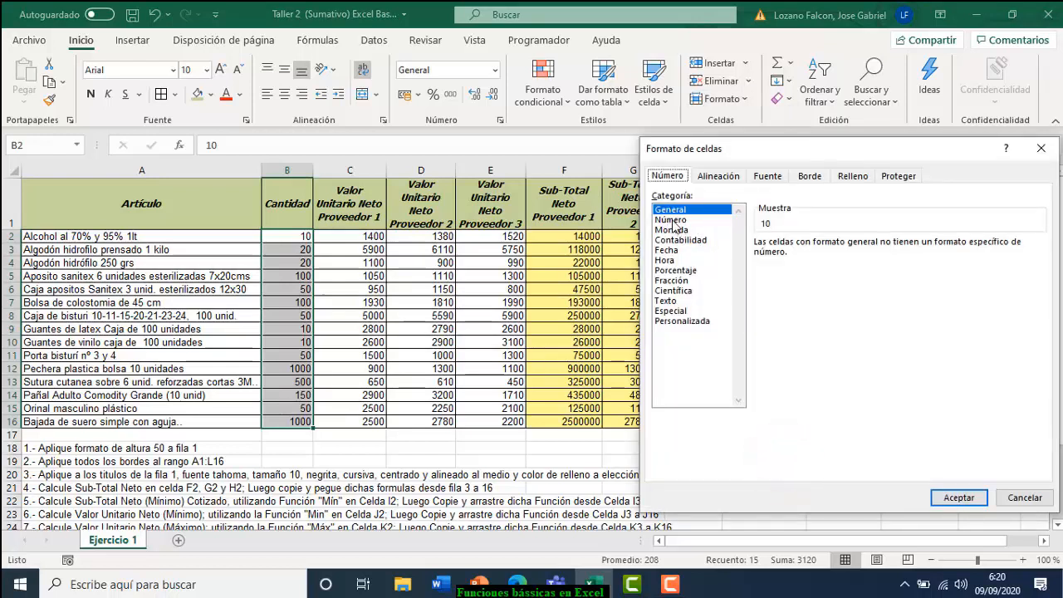
left_click(671, 220)
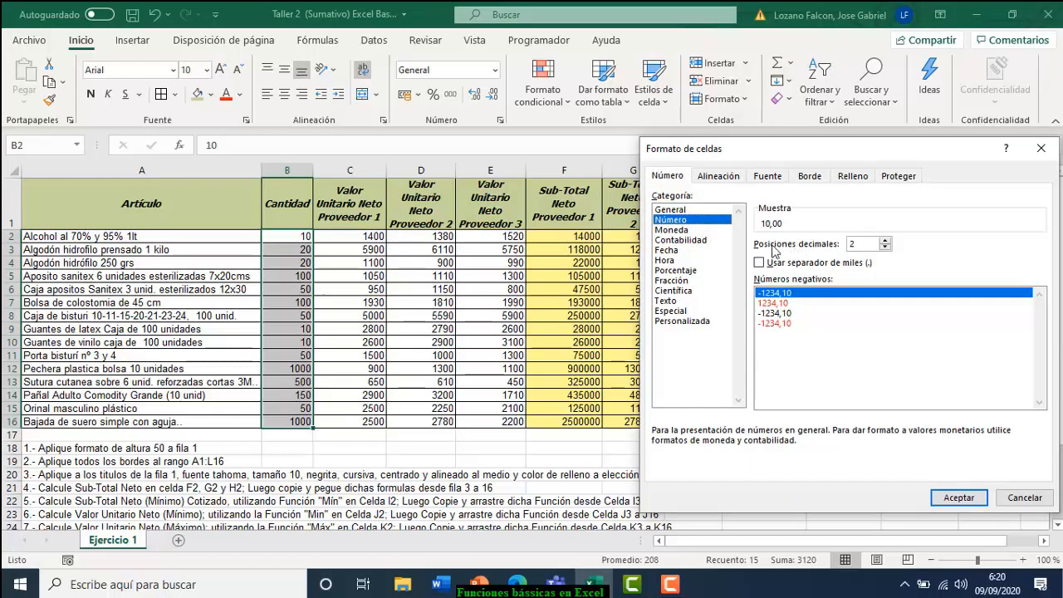
left_click(885, 247)
left_click(885, 248)
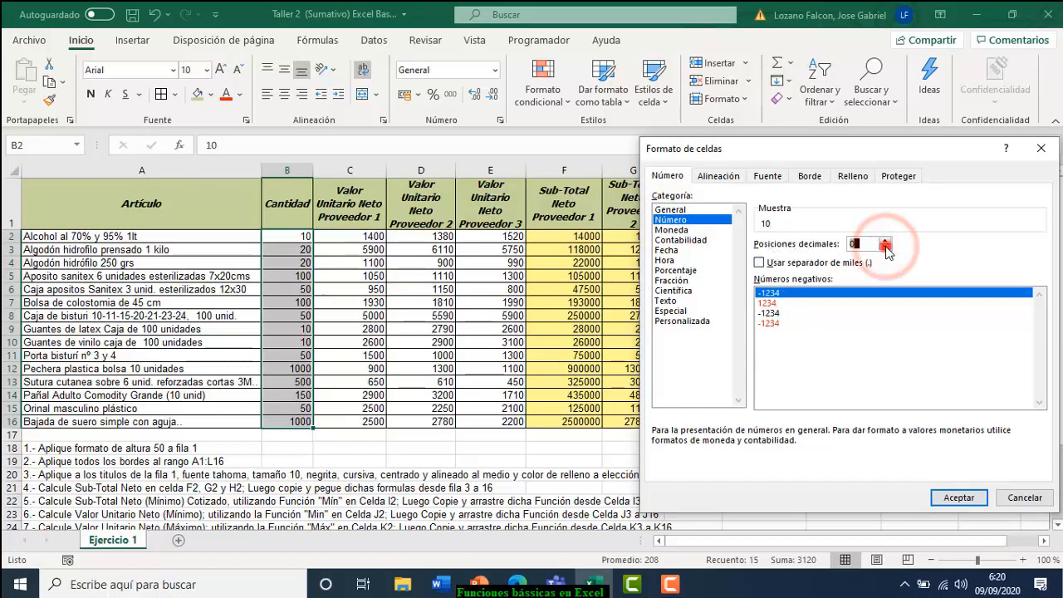
left_click(759, 263)
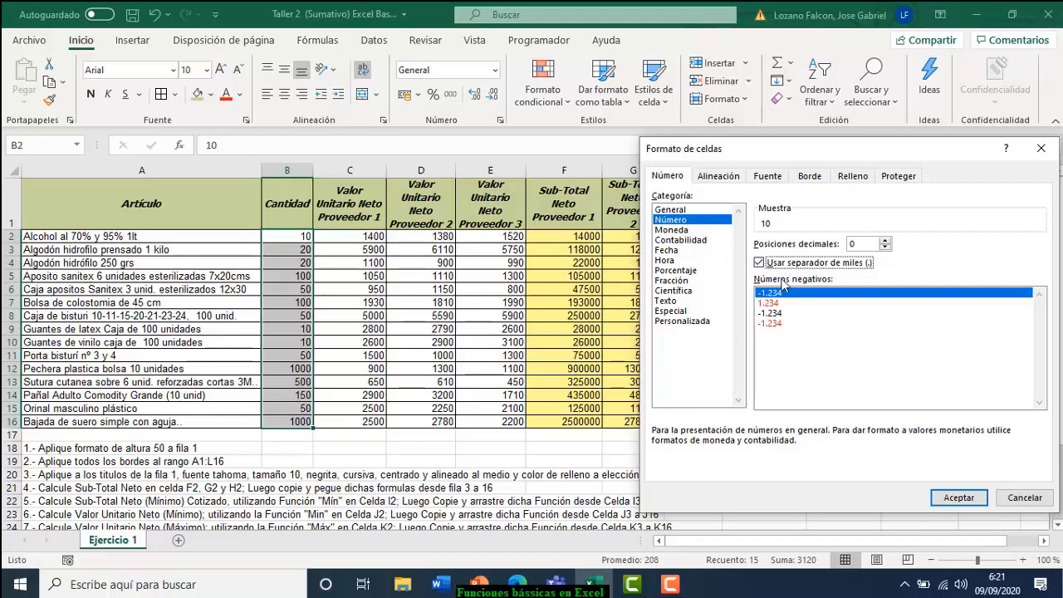
left_click(973, 498)
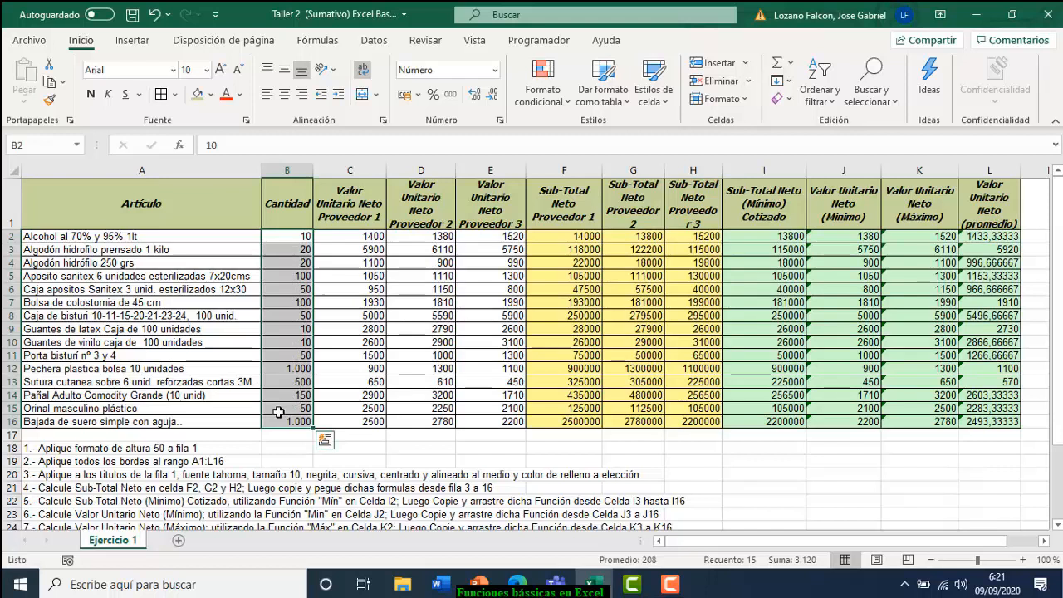
left_click(283, 368)
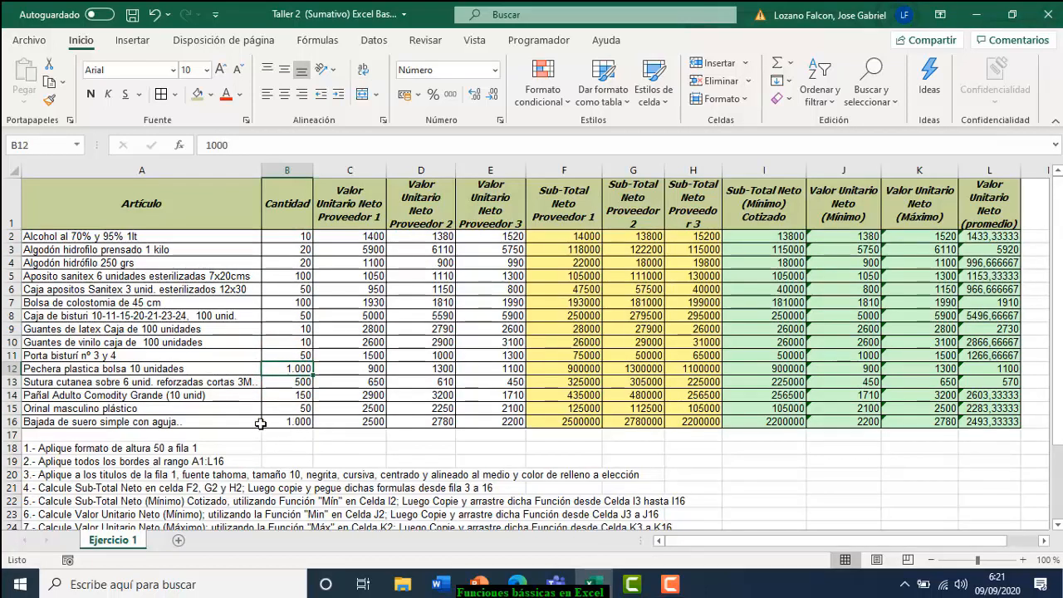
left_click(295, 422)
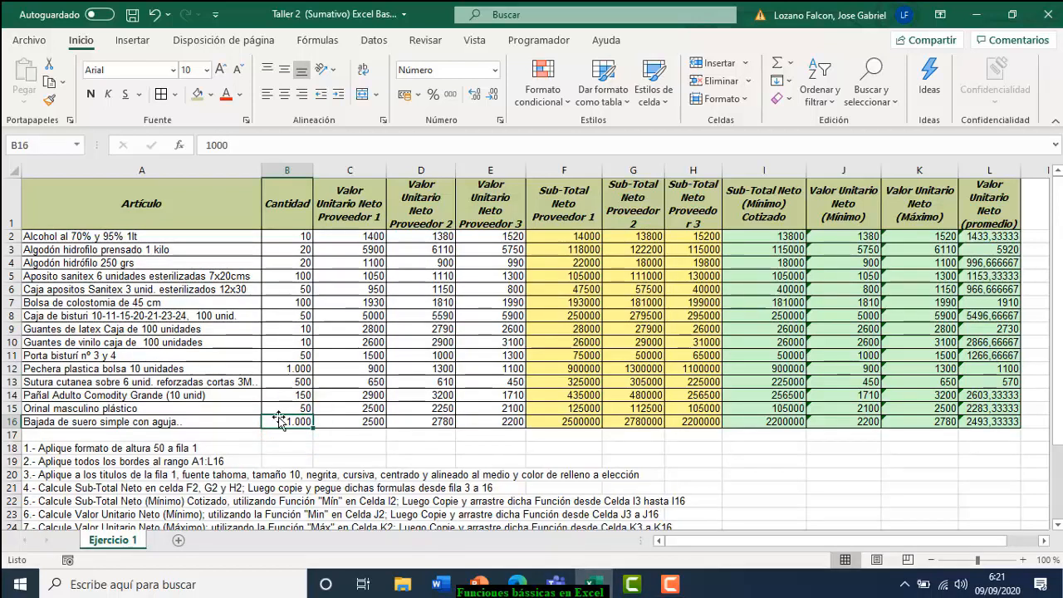
left_click(283, 369)
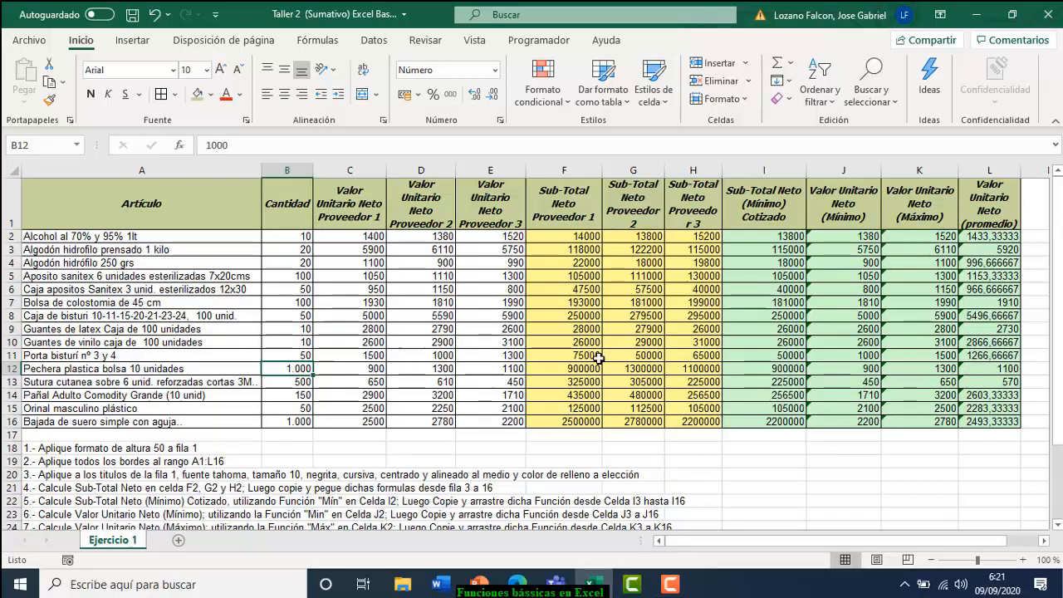
Format the monetary values in C2:L16 as Moneda with 0 decimal places and the $ Español (Chile) symbol
left_click(348, 236)
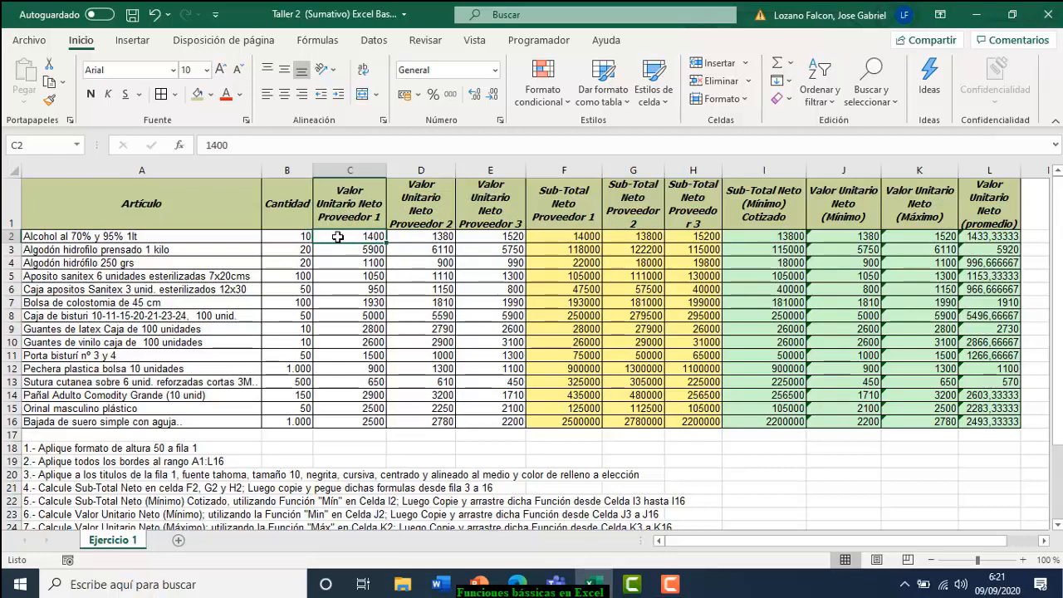
left_click_drag(338, 237, 971, 421)
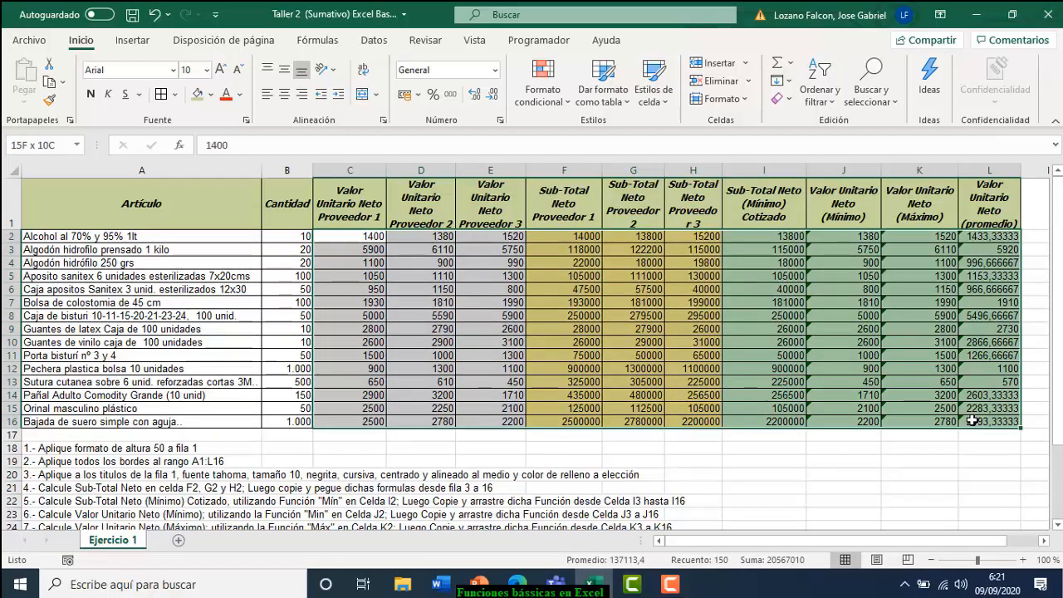
left_click_drag(971, 421, 974, 422)
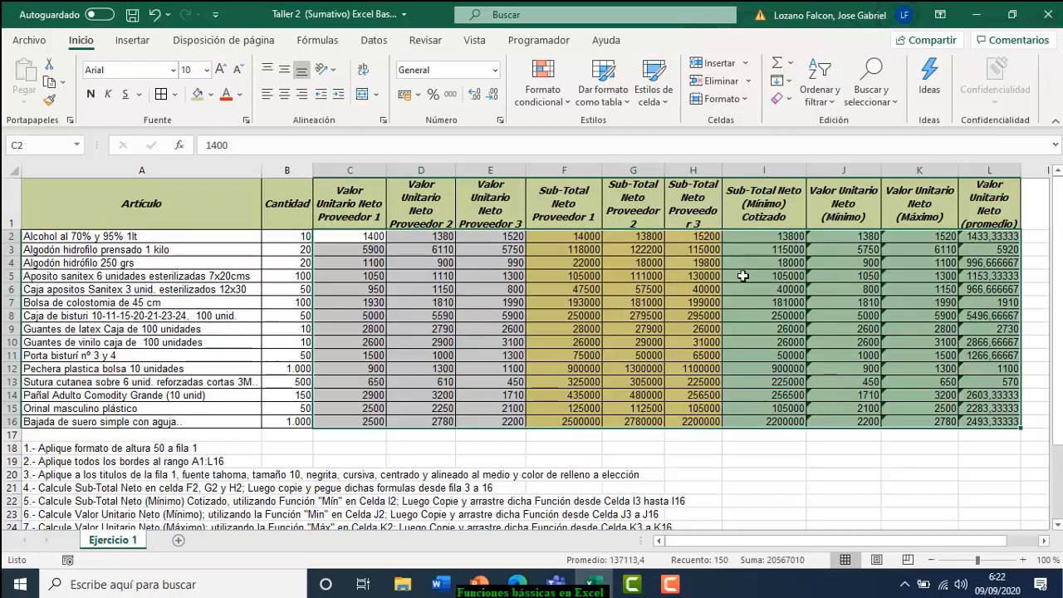
left_click(745, 100)
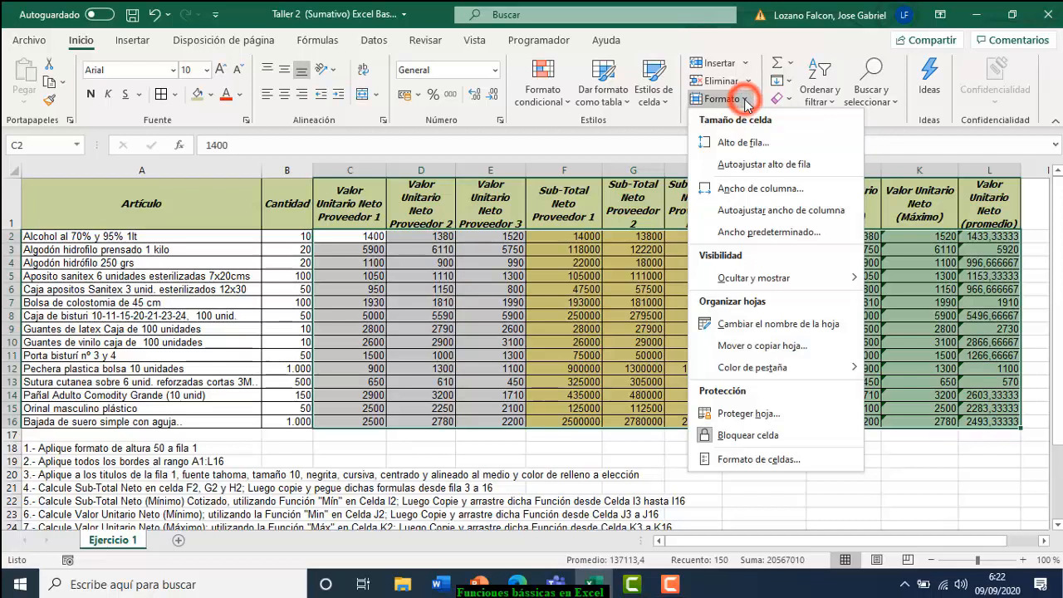
left_click(772, 465)
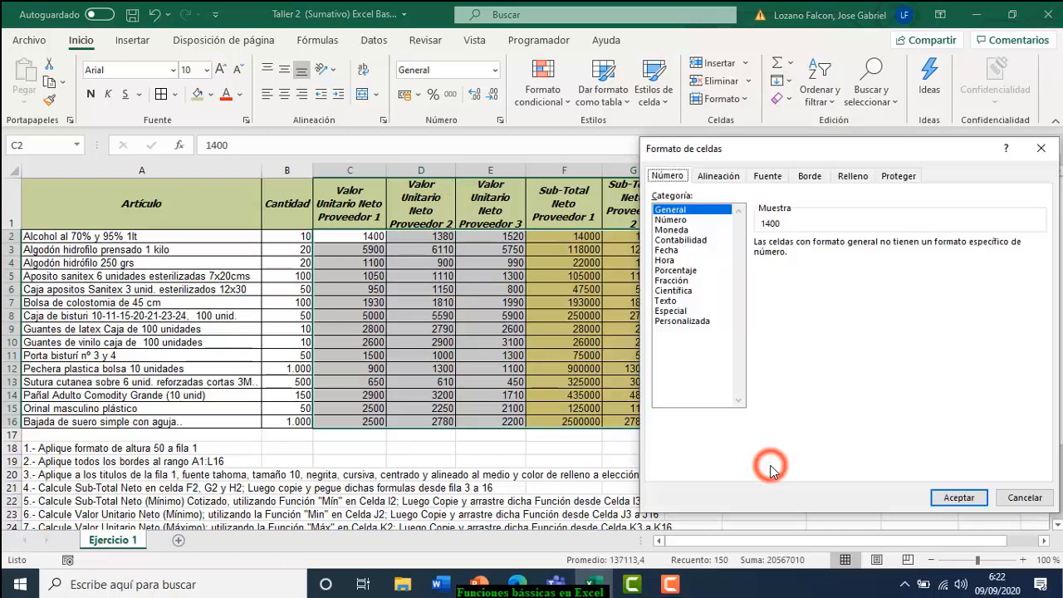
left_click(682, 231)
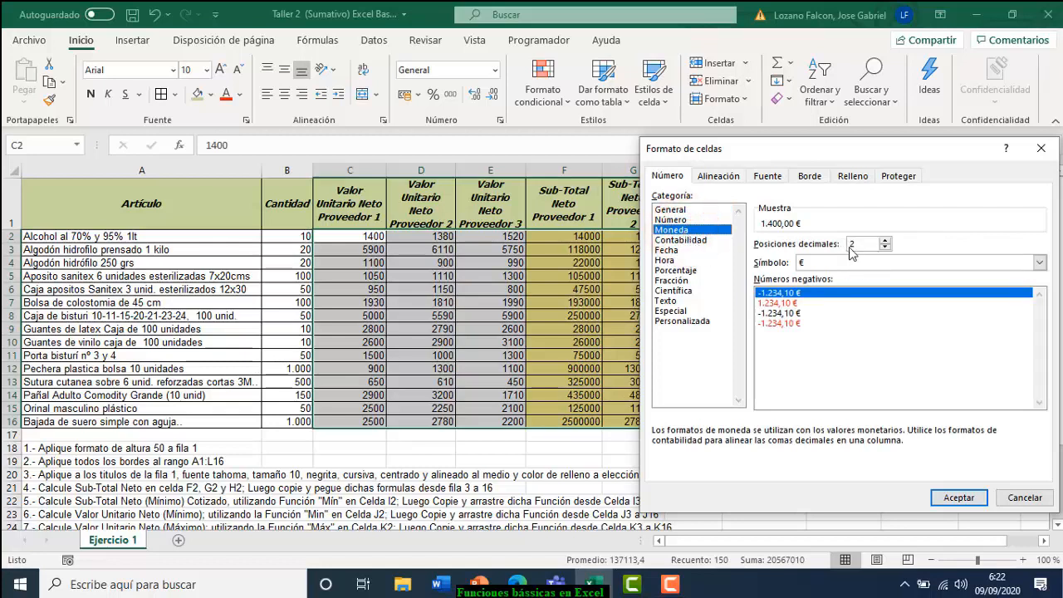
left_click(885, 247)
left_click(885, 248)
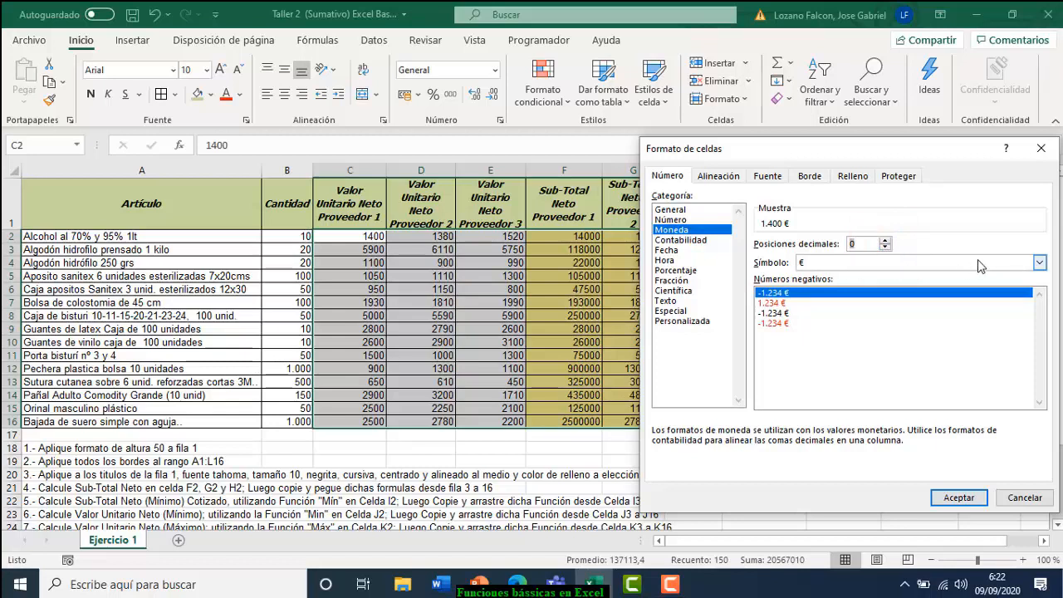
left_click(1039, 262)
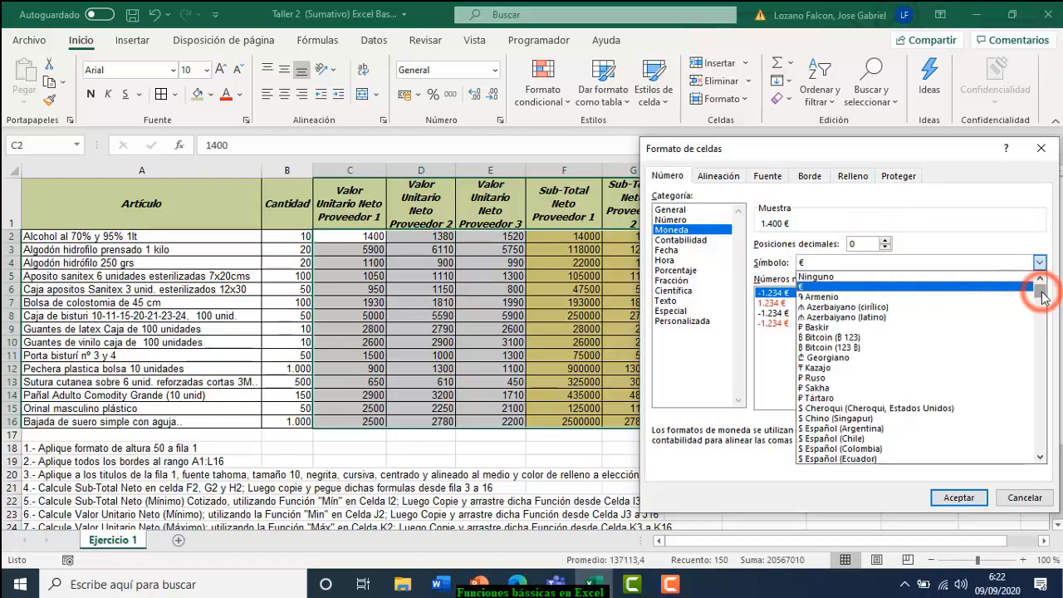
left_click(833, 438)
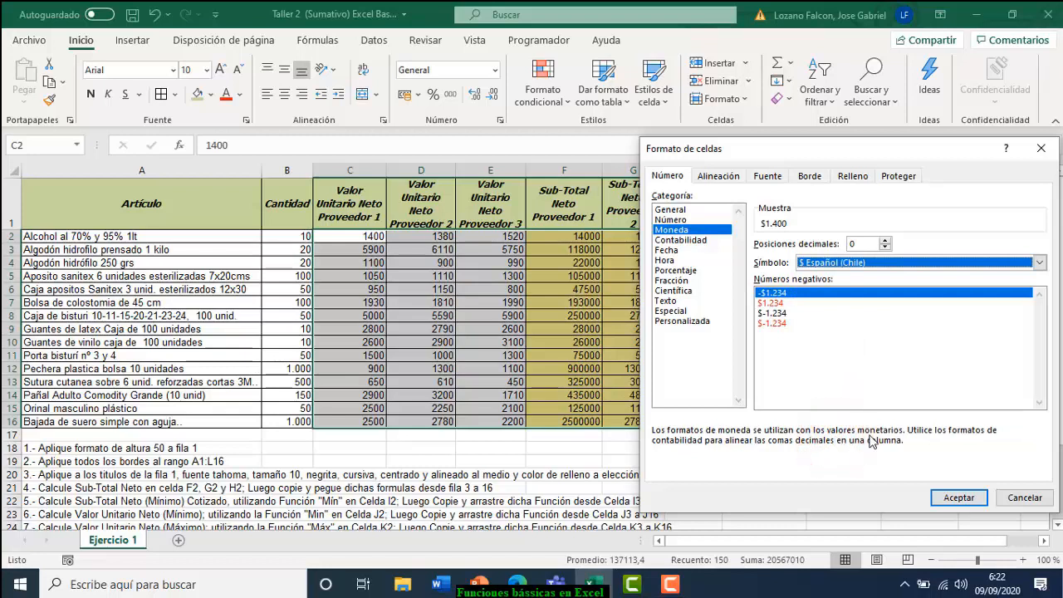
left_click(959, 499)
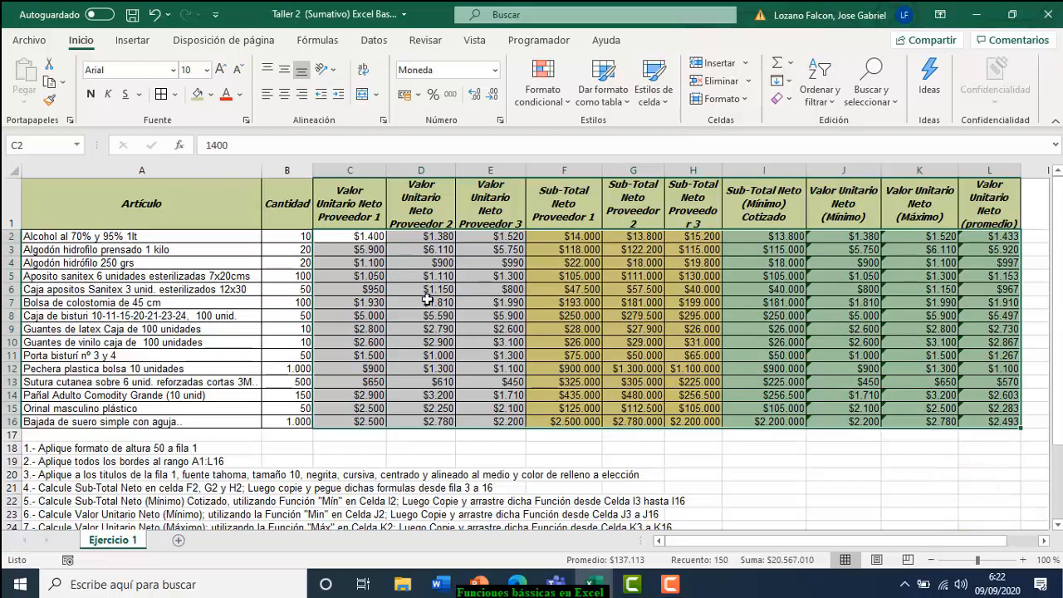
Set the height of row 17, just below the table, to 25
left_click_drag(1060, 405, 1058, 415)
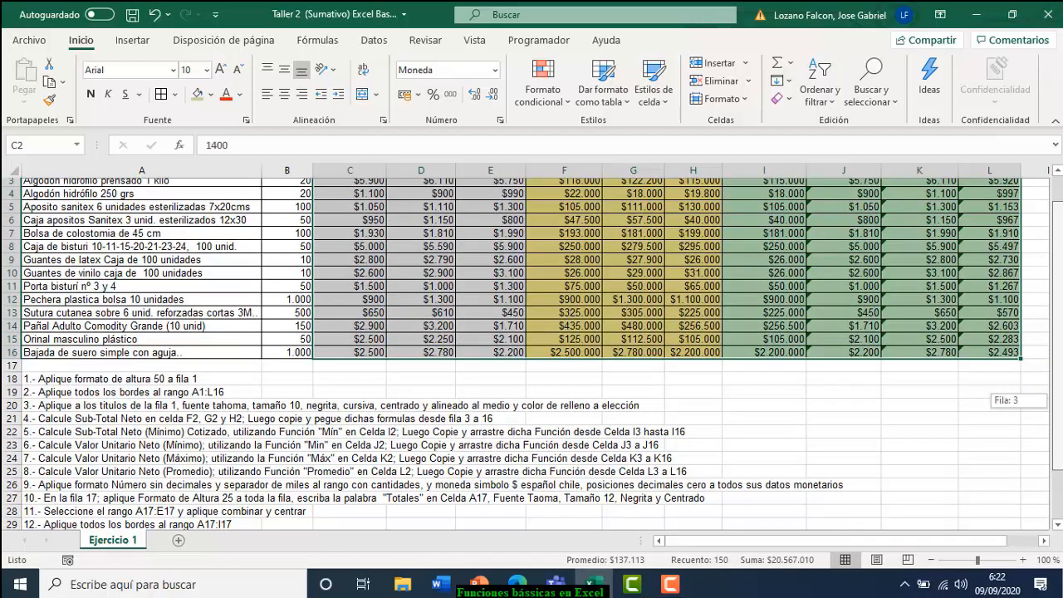
left_click_drag(1057, 415, 1058, 414)
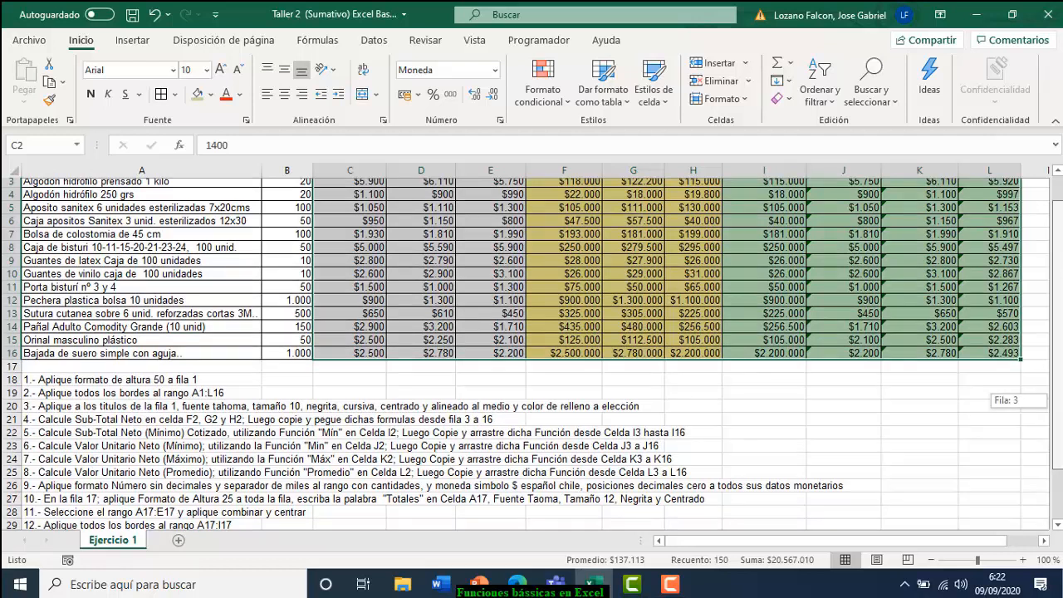
left_click_drag(1057, 414, 1057, 414)
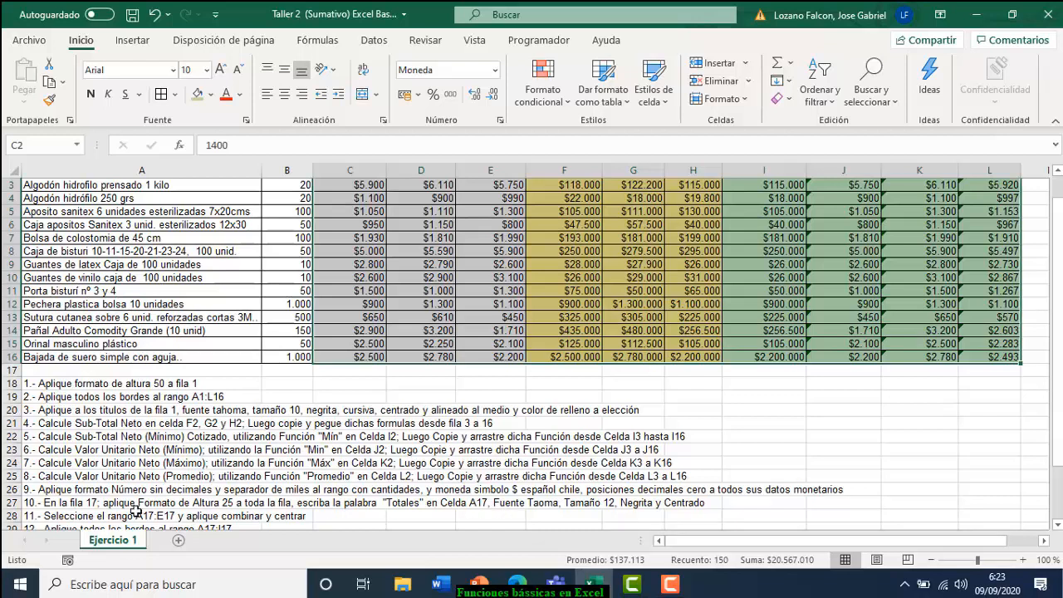
left_click(48, 368)
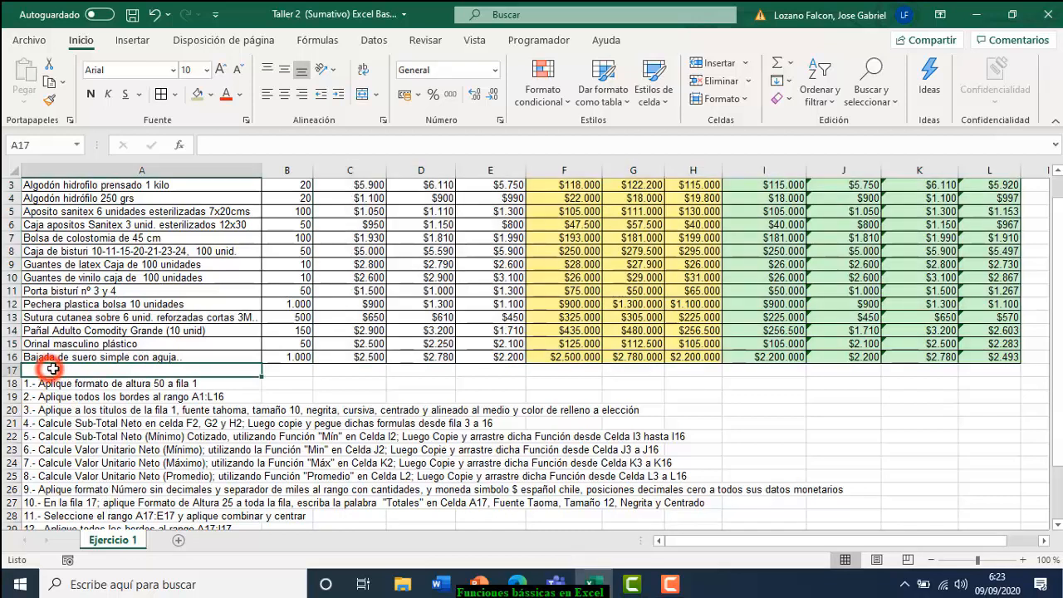
left_click(304, 373)
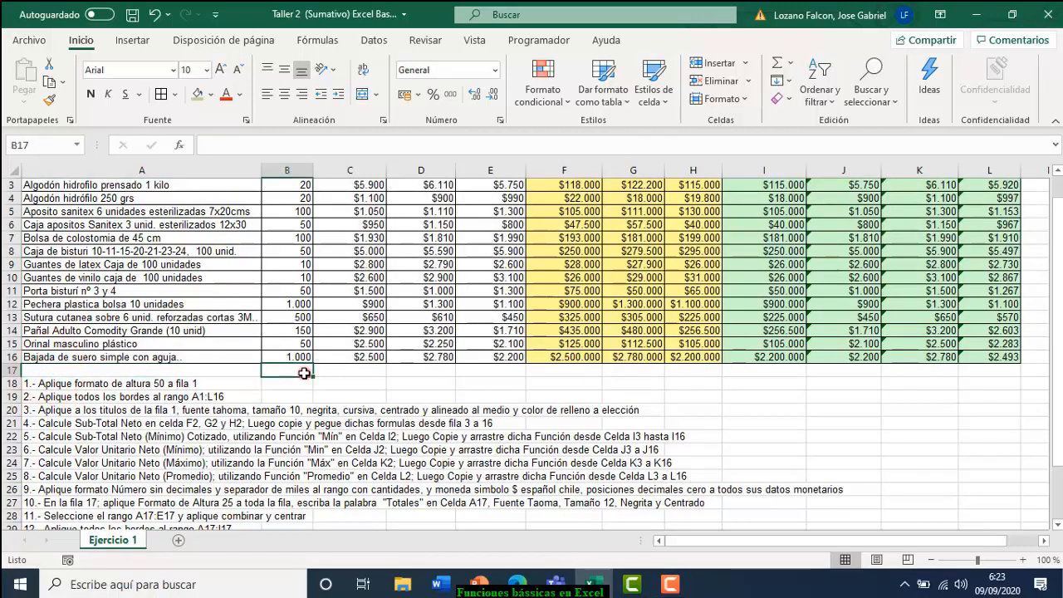
left_click(371, 373)
left_click(423, 373)
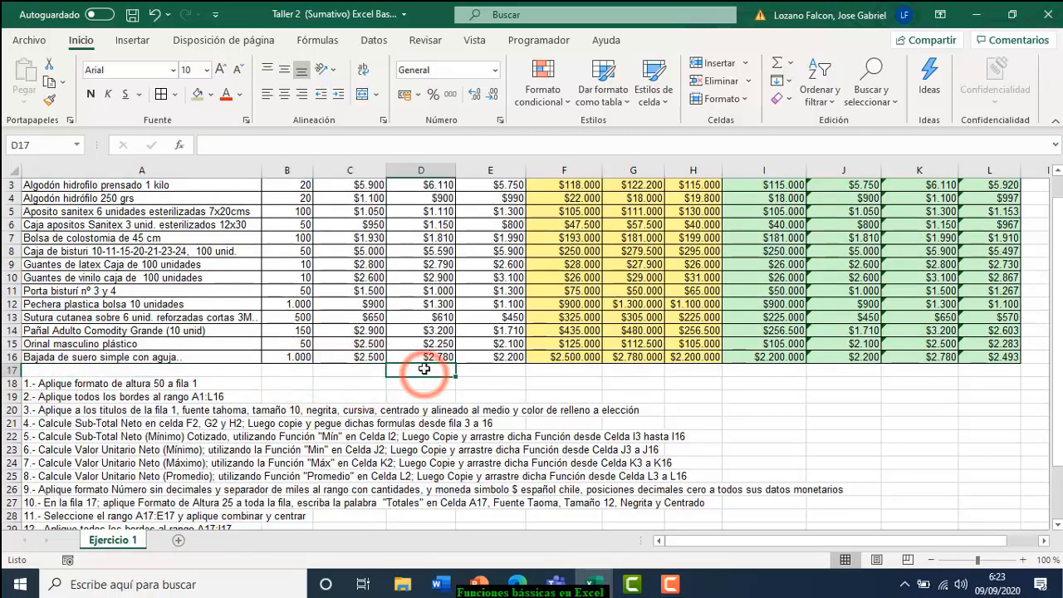
left_click(746, 101)
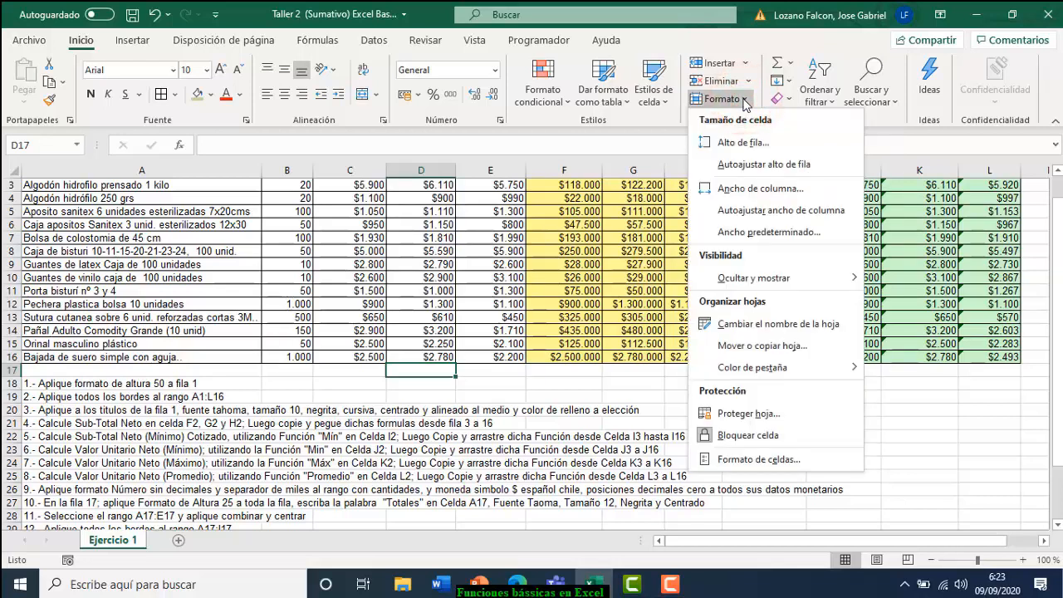
left_click(735, 143)
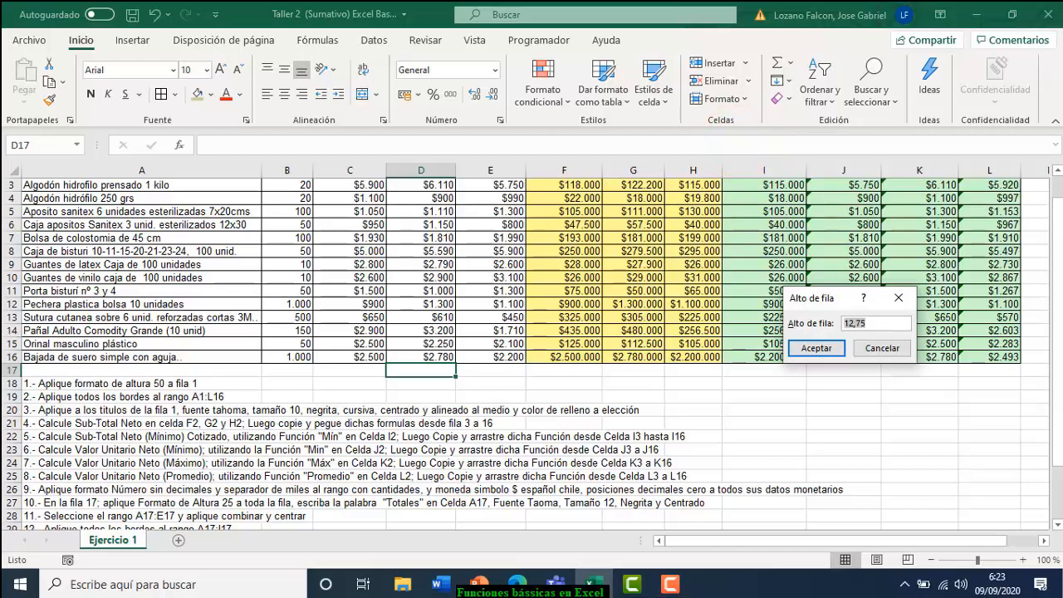
type("25")
left_click(816, 350)
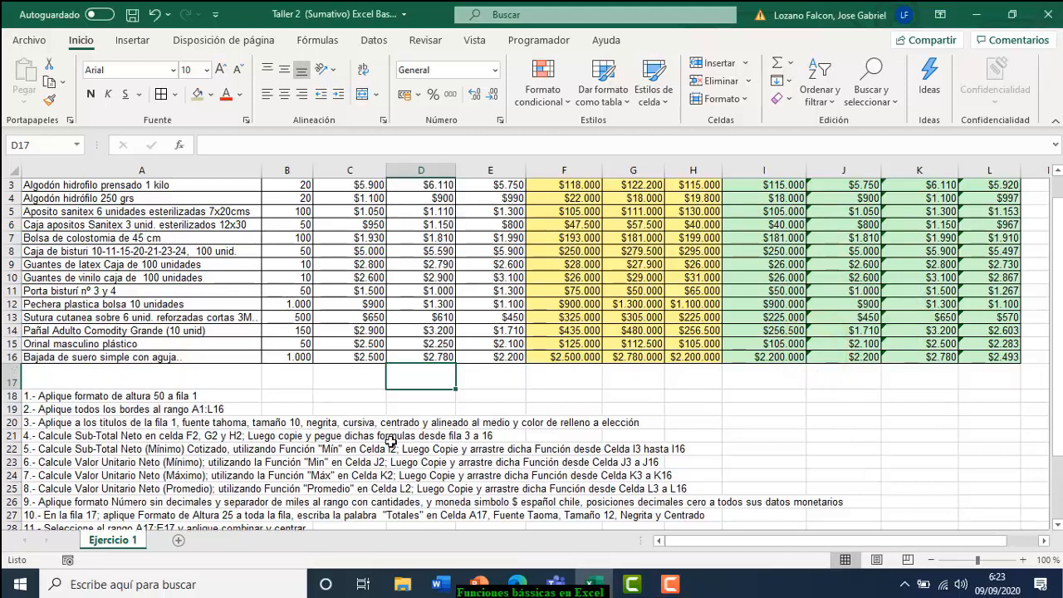
Enter the label "Totales" in cell A17 and keep that cell selected
left_click_drag(1057, 406, 1058, 428)
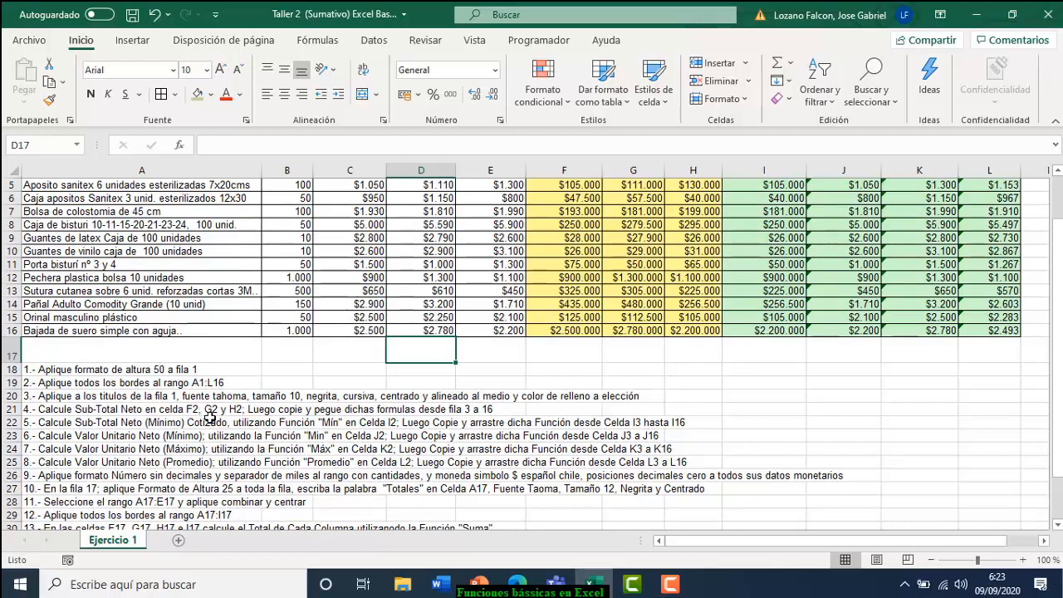
left_click(137, 350)
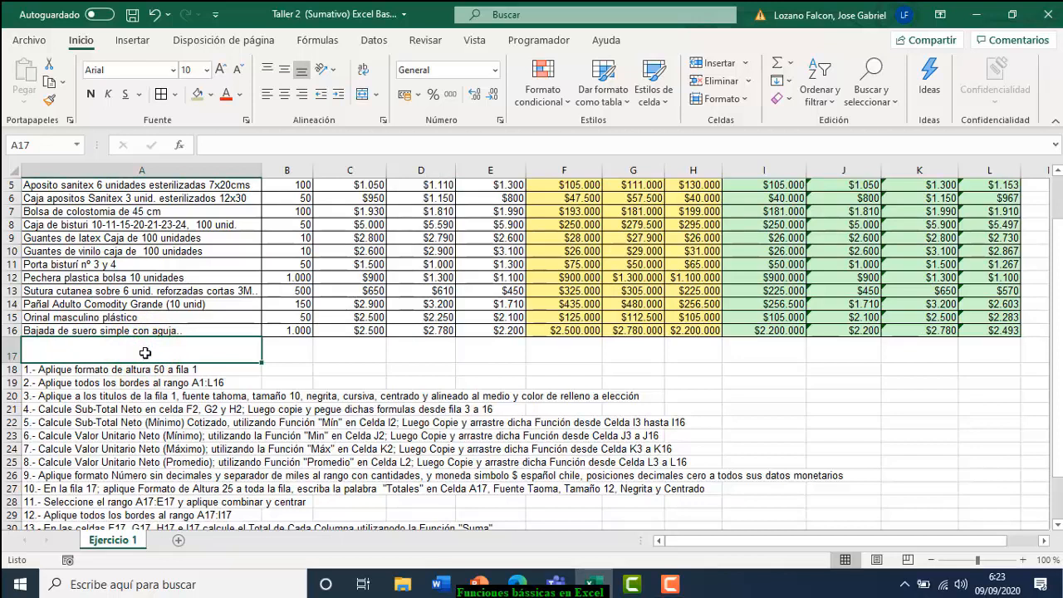
type("TY")
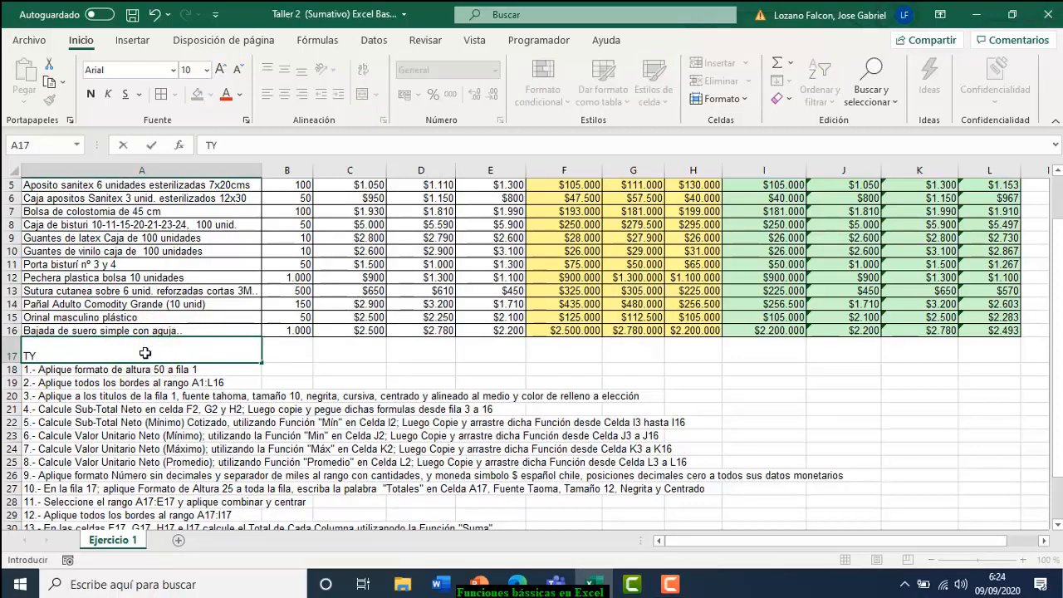
key("BackSpace")
type("otales")
left_click(219, 420)
left_click(209, 350)
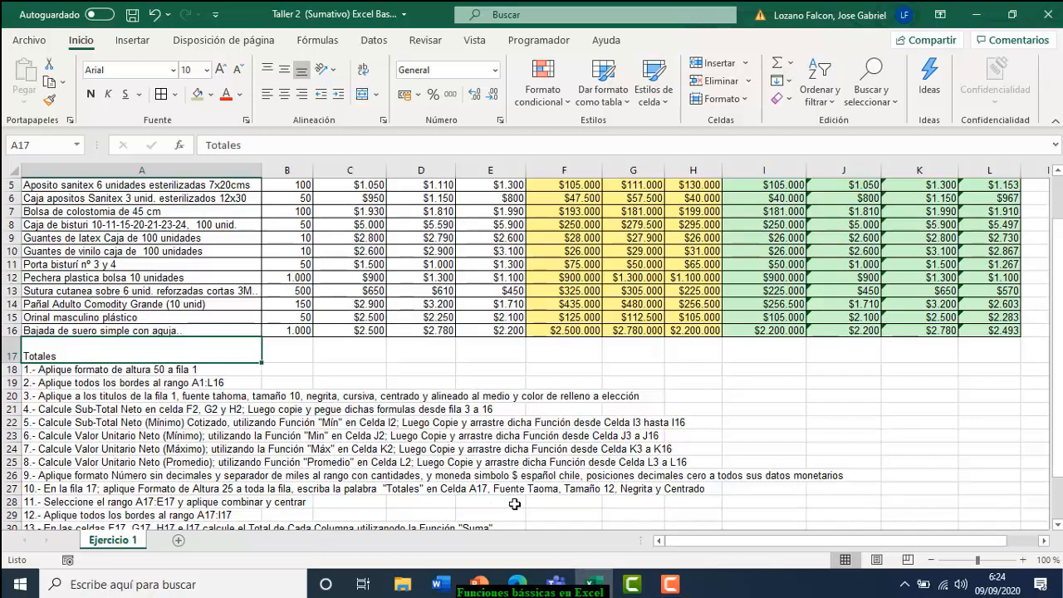
Format the Totales label in cell A17 with Tahoma font, size 12, bold and horizontally centred
left_click(73, 354)
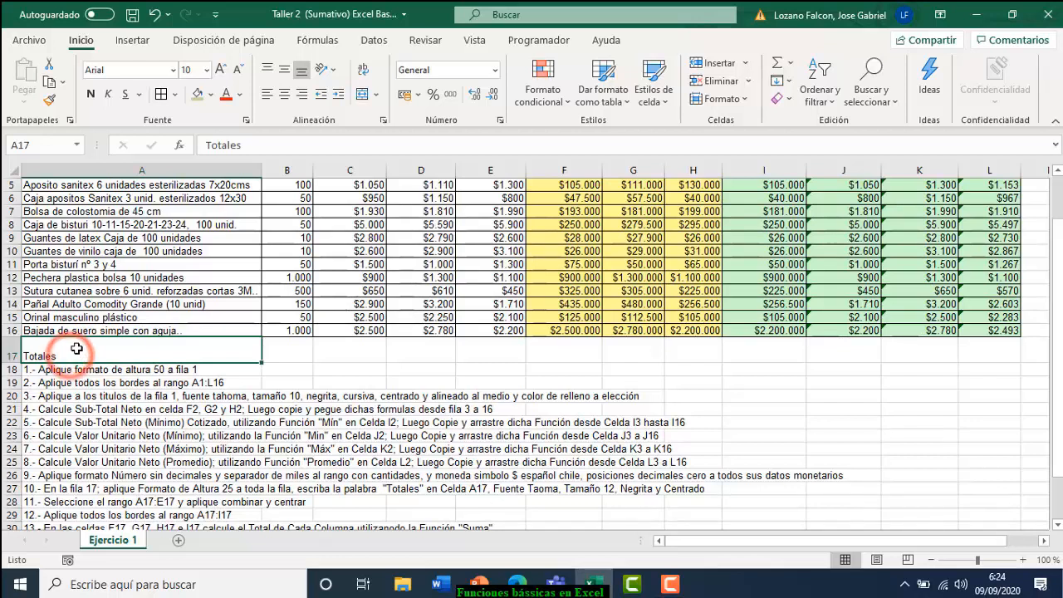
left_click(174, 75)
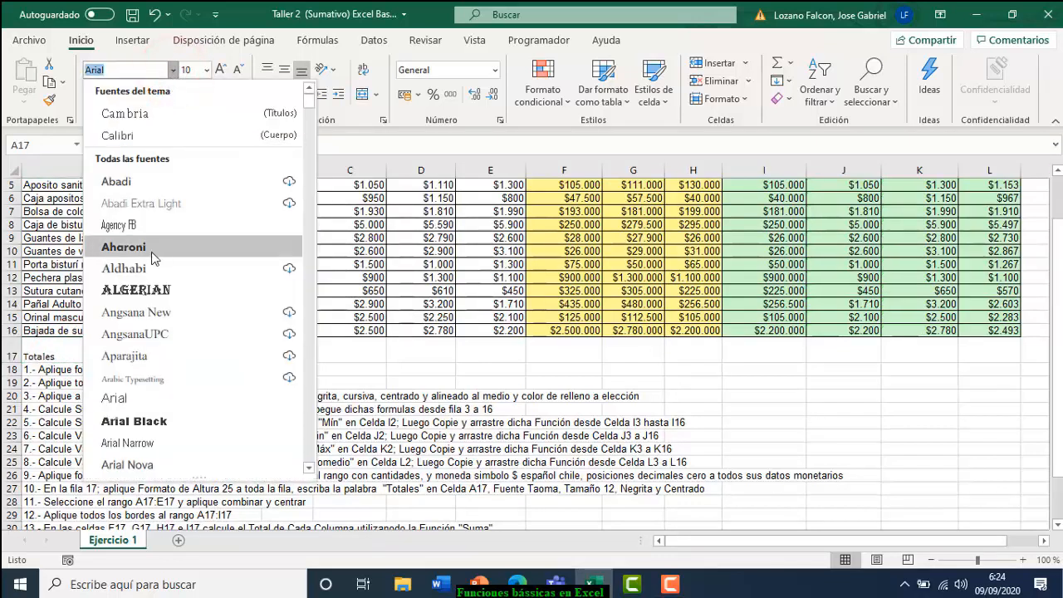
type("Tahoma")
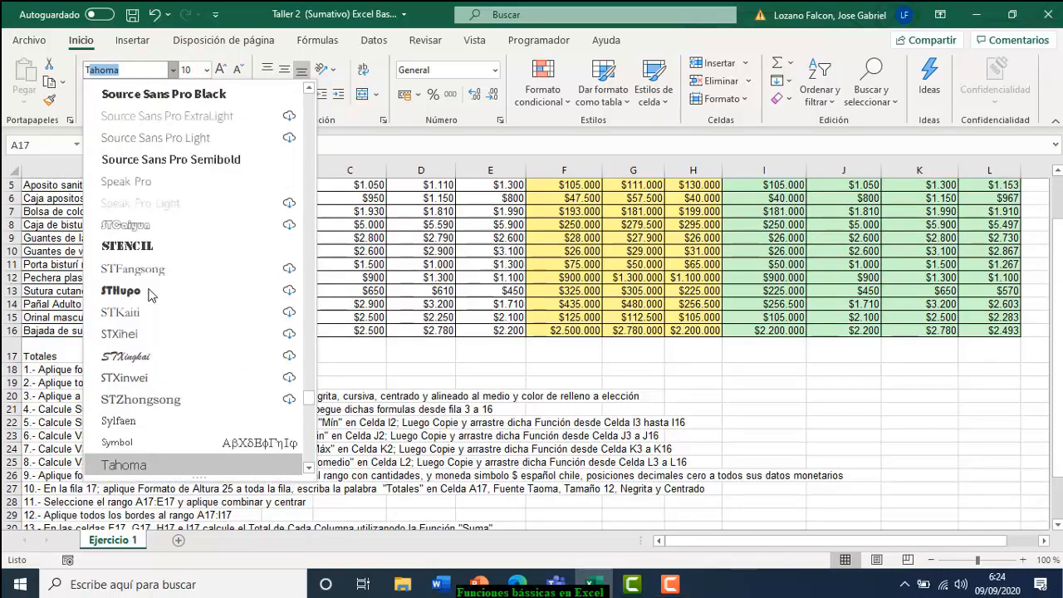
left_click(135, 469)
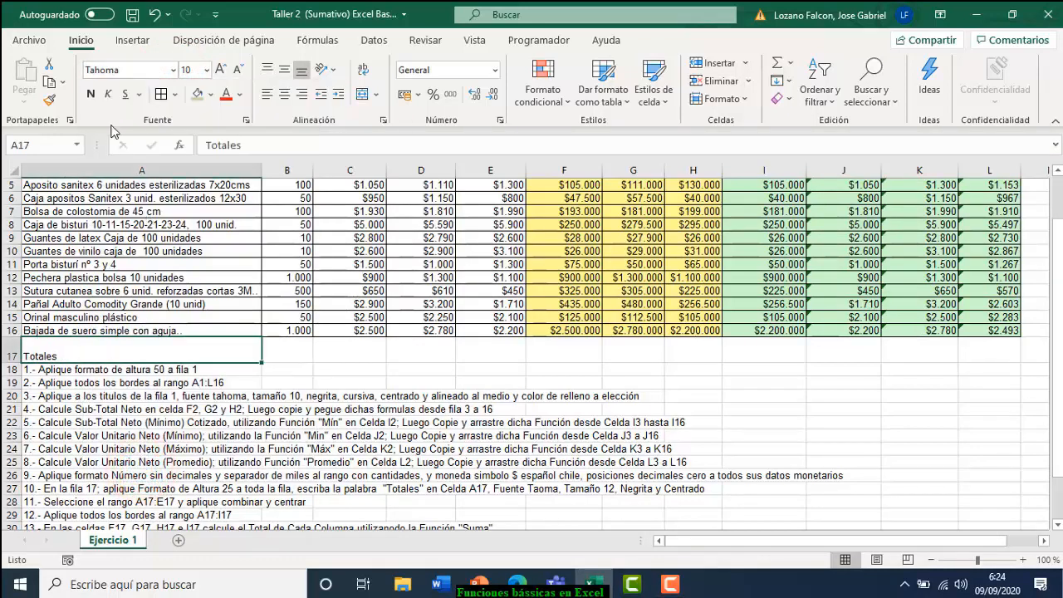
left_click(207, 71)
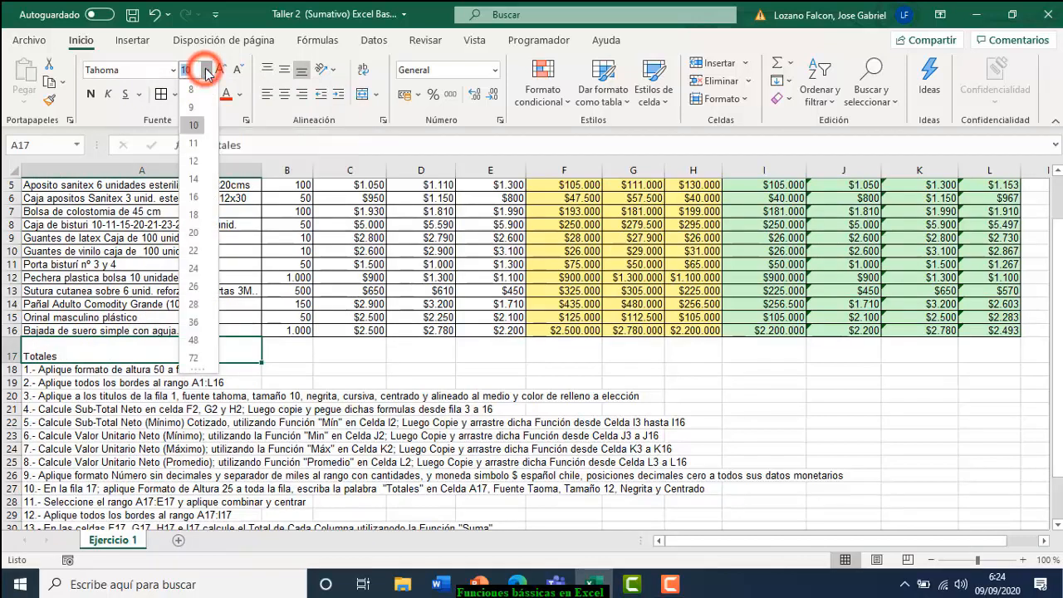
left_click(194, 161)
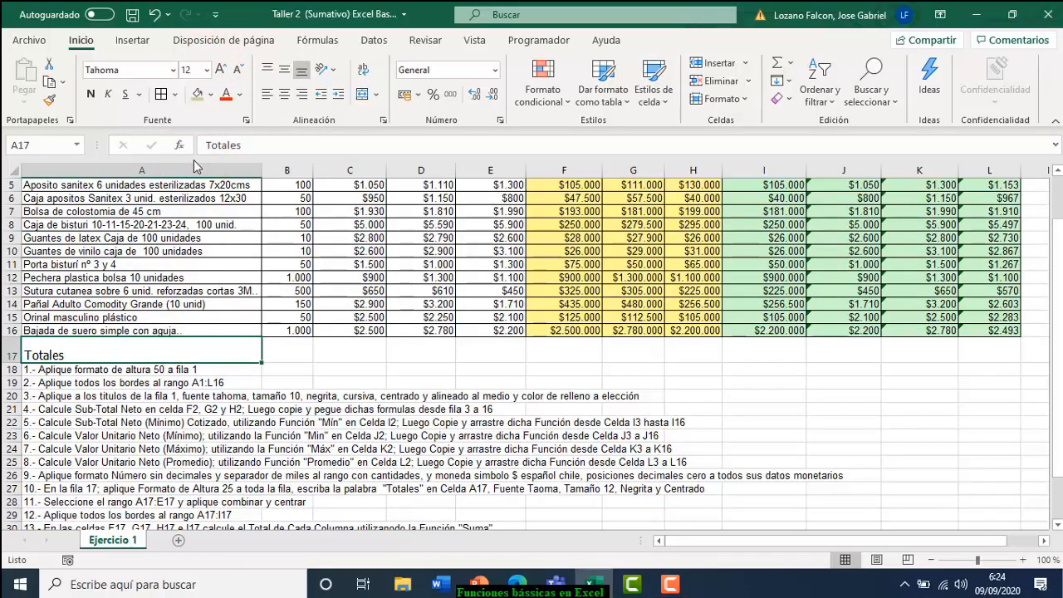
left_click(90, 94)
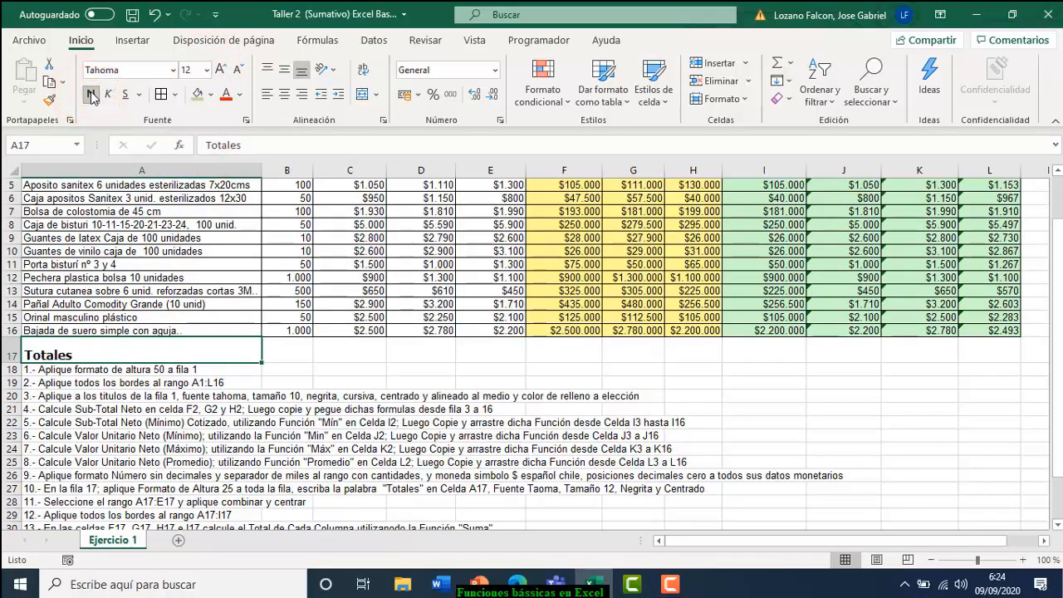
left_click(286, 98)
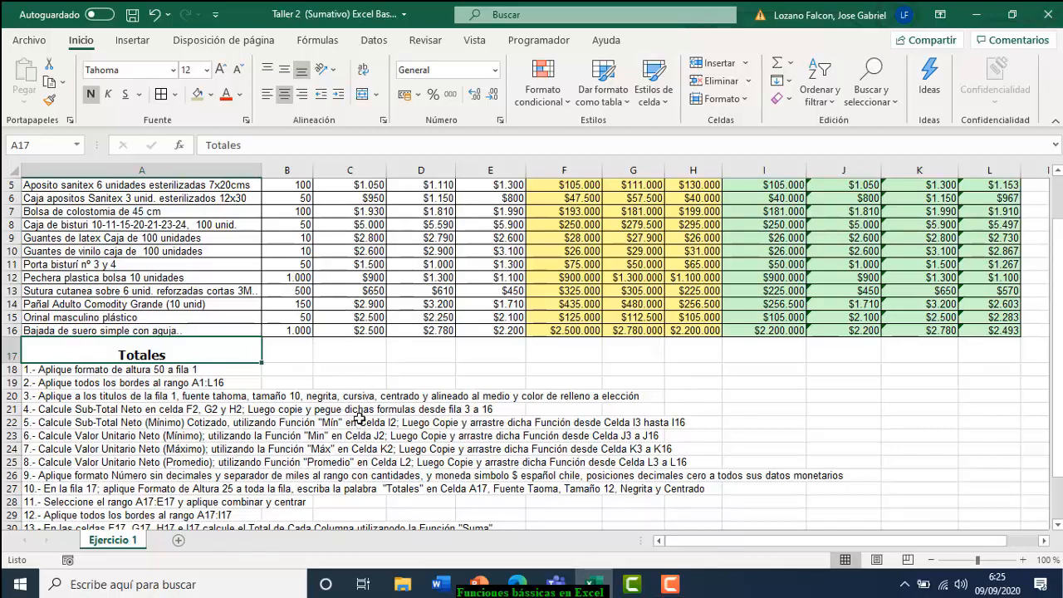
Merge and center the range A17:E17 so the Totales label spans those columns
left_click(76, 347)
left_click_drag(67, 351, 472, 345)
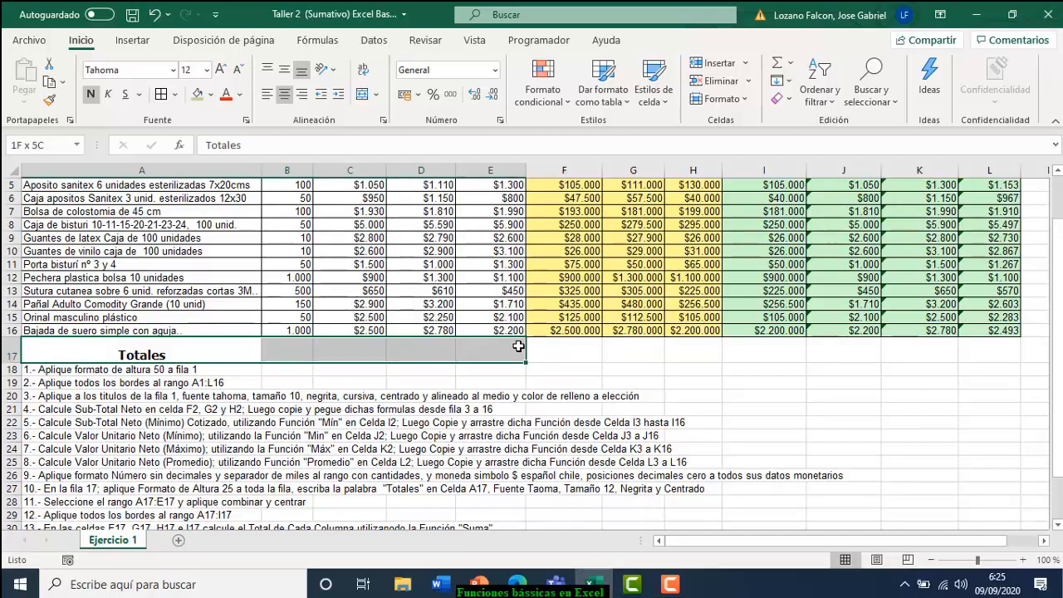
left_click_drag(518, 346, 520, 347)
mouse_move(1059, 370)
left_mouse_down()
mouse_move(1060, 303)
mouse_move(1059, 369)
left_mouse_up()
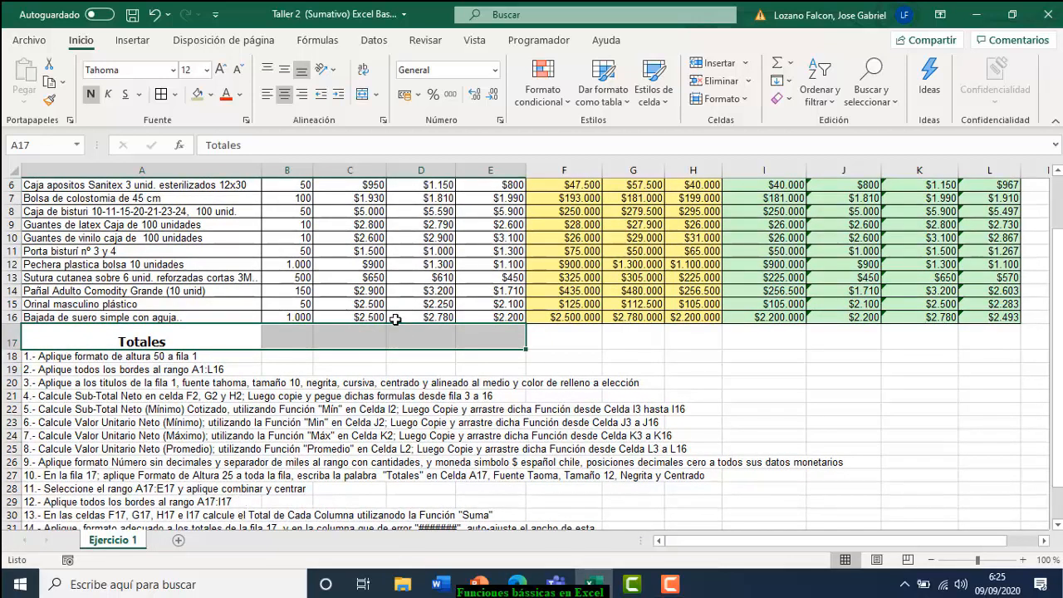
left_click_drag(1059, 415, 1061, 348)
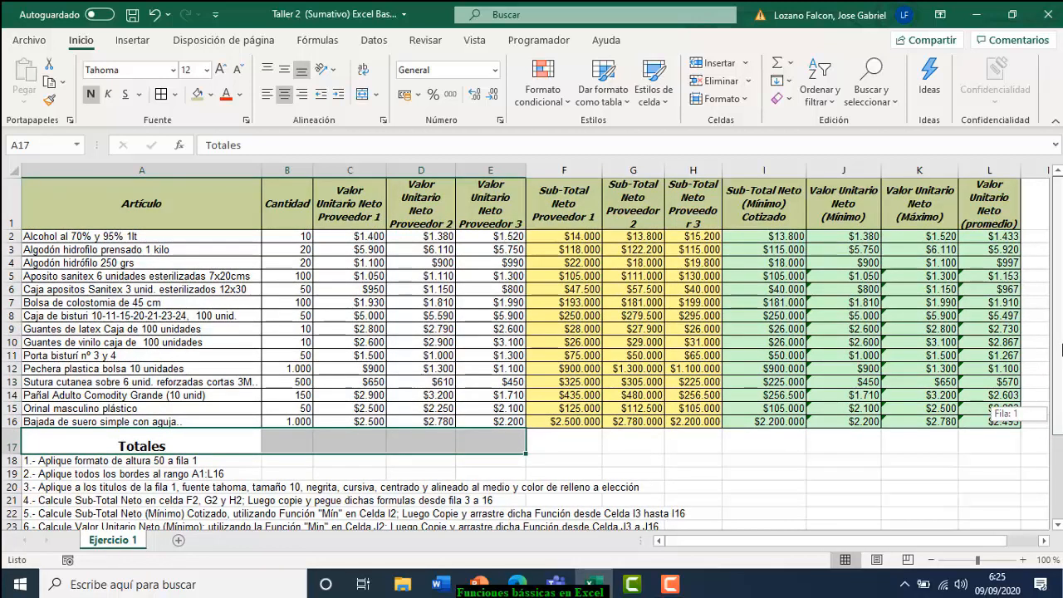
left_click_drag(1061, 348, 1061, 349)
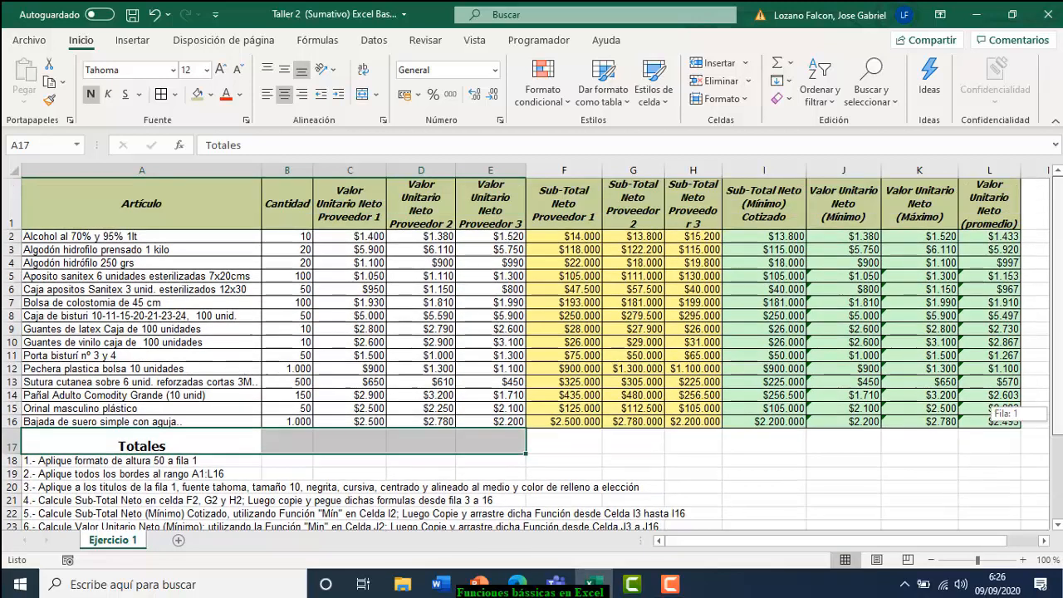
left_click_drag(1061, 349, 1061, 365)
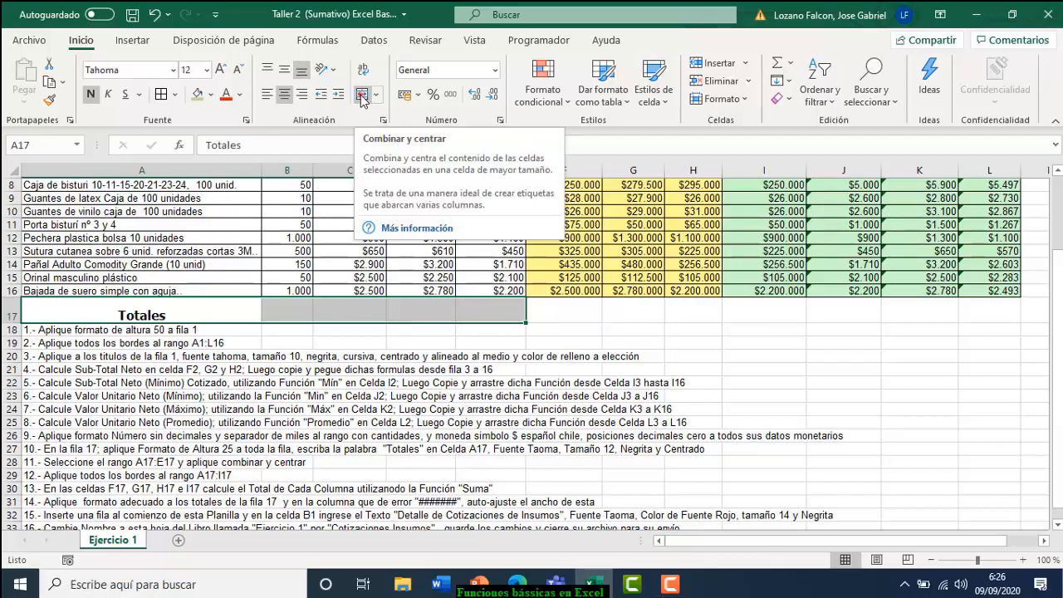
left_click(363, 95)
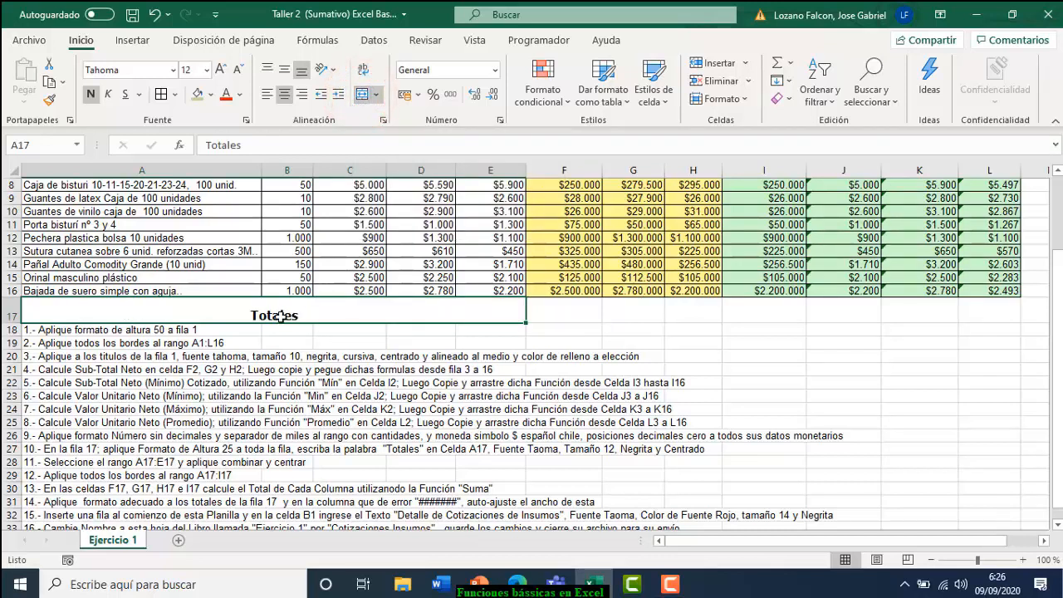
left_click(392, 316)
left_click(107, 315)
Apply all borders (Todos los bordes) to the range A17:I17 in the Totales row
left_click_drag(1056, 377, 1057, 390)
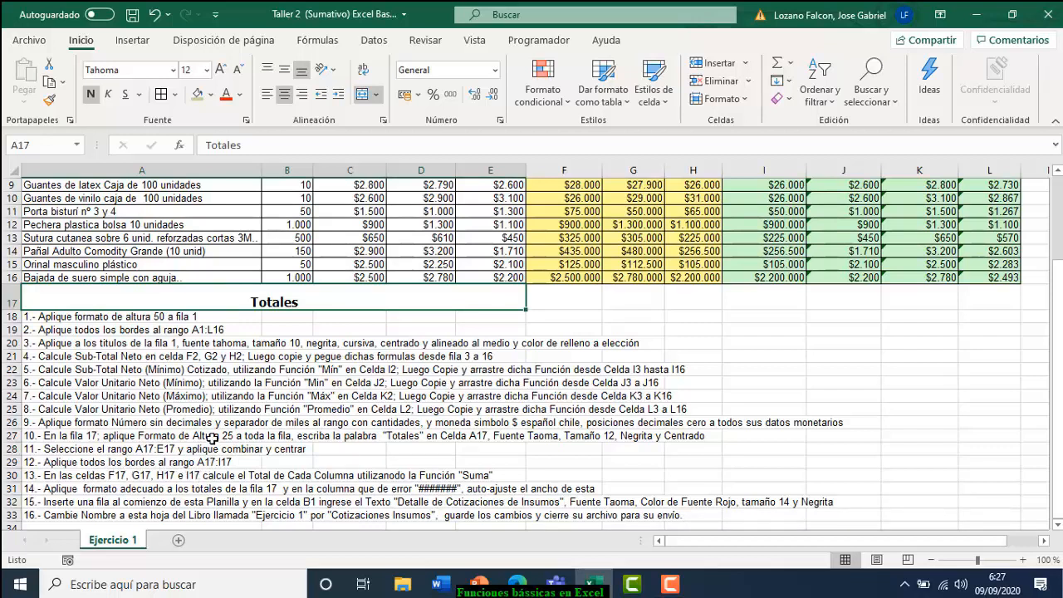
left_click_drag(52, 302, 782, 285)
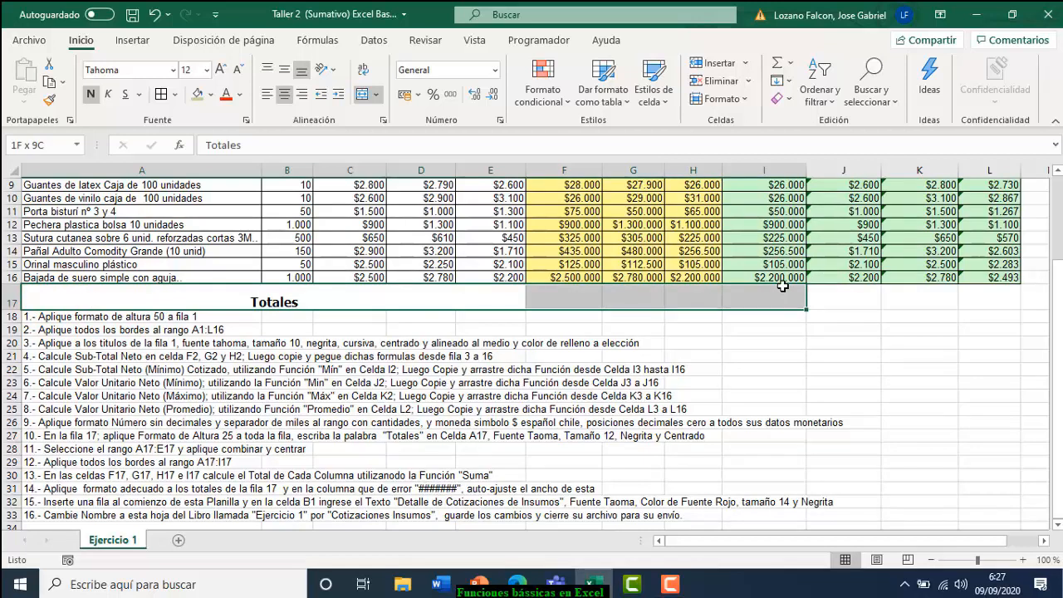
left_click_drag(782, 285, 782, 285)
left_click(177, 95)
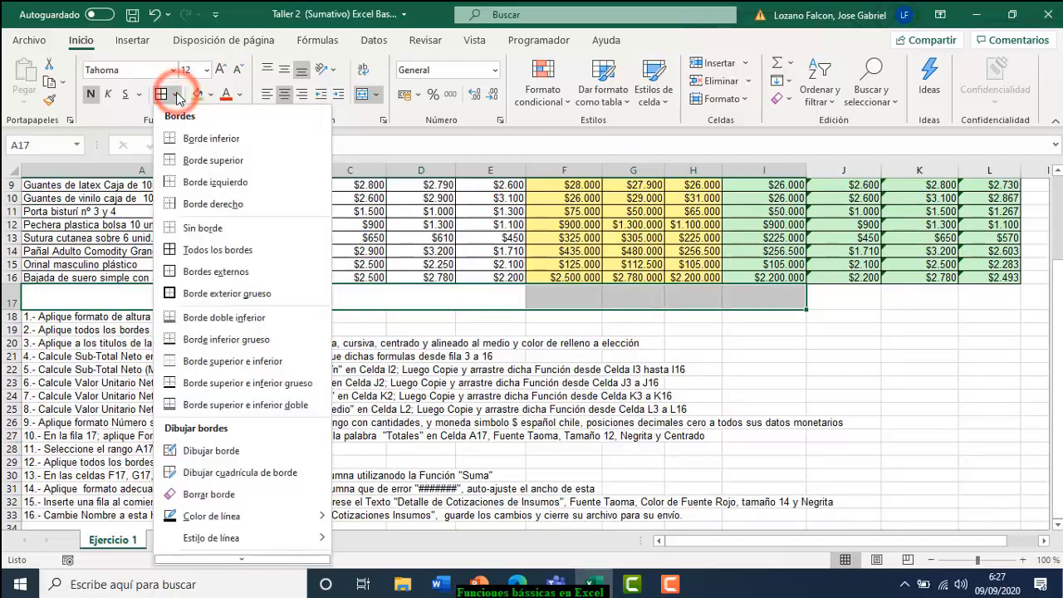
left_click(211, 249)
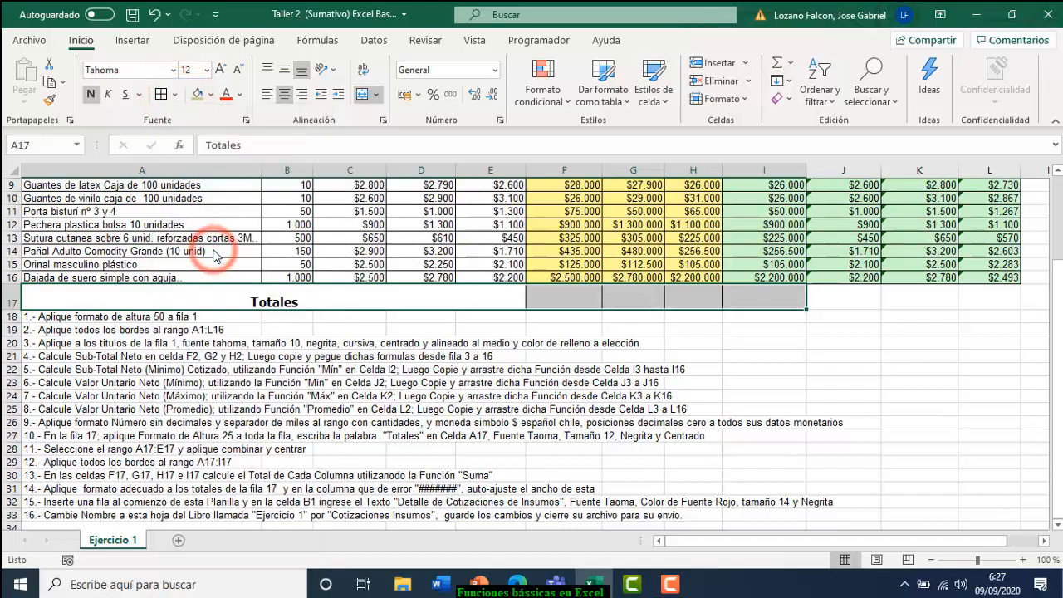
left_click(487, 410)
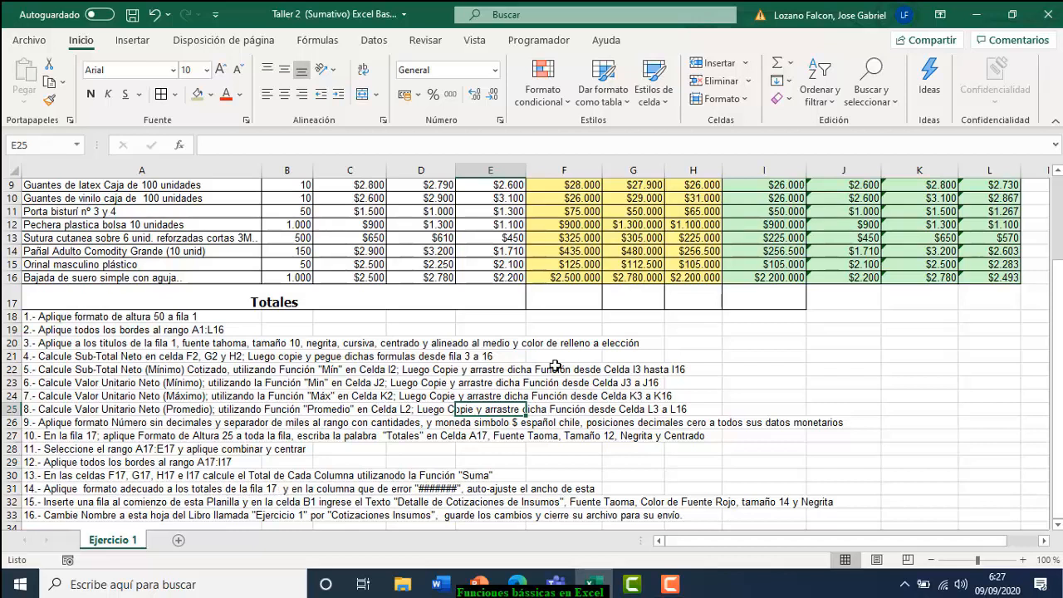
Total the Sub-Total Neto Proveedor 1 column in cell F17 with the Suma function over F2:F16
left_click(570, 297)
mouse_move(1057, 368)
left_mouse_down()
mouse_move(1057, 298)
mouse_move(1057, 360)
left_mouse_up()
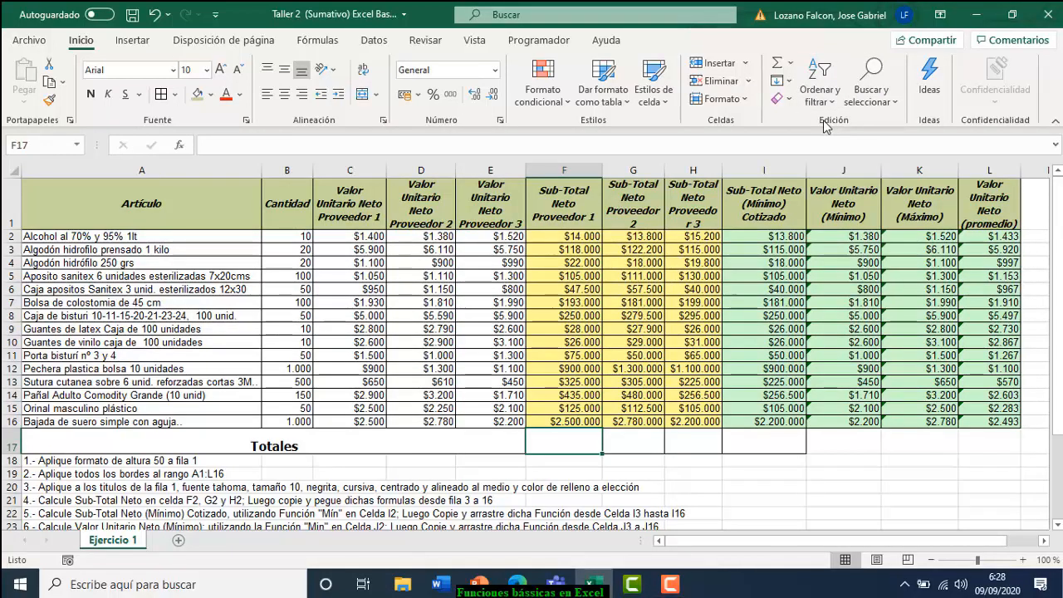
left_click(792, 67)
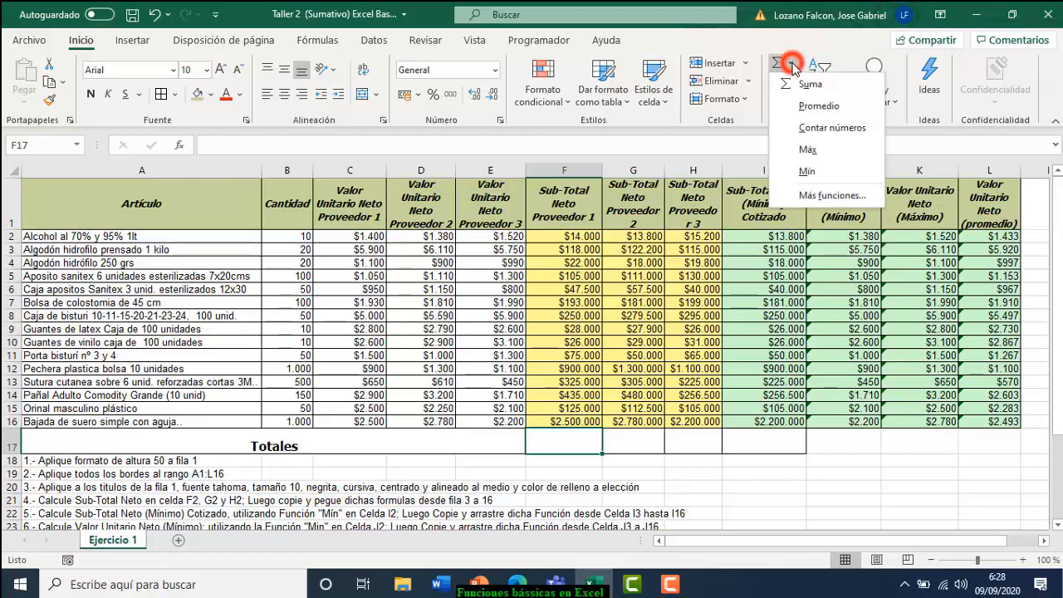
left_click(826, 86)
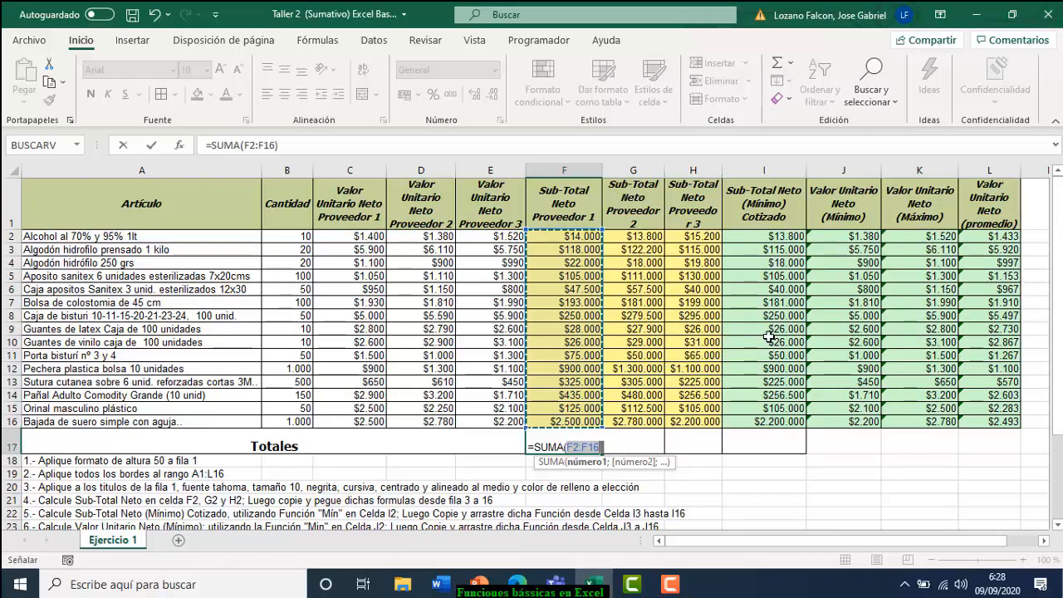
key("Return")
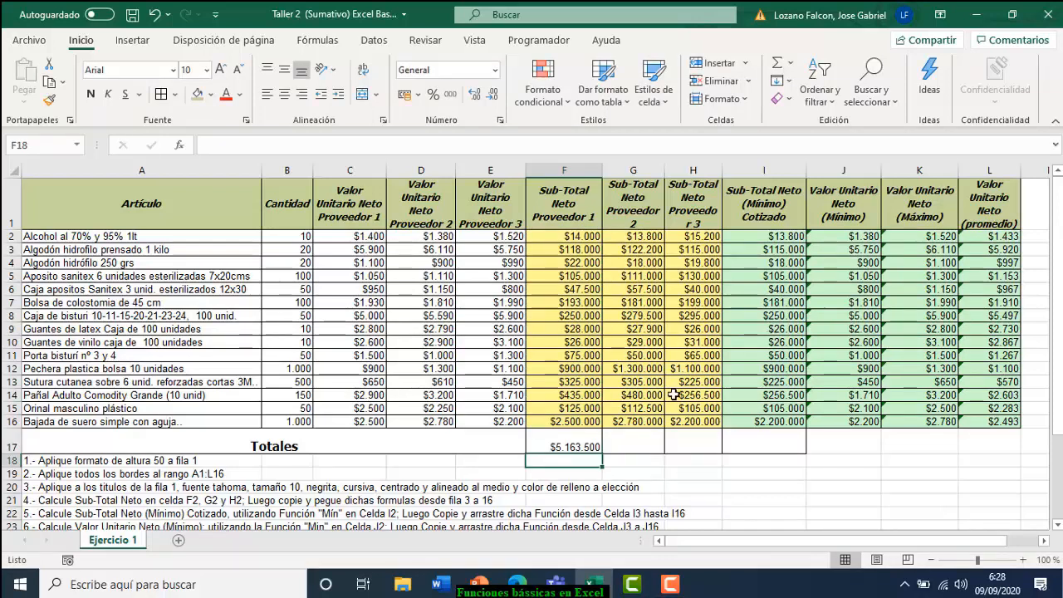
left_click(629, 446)
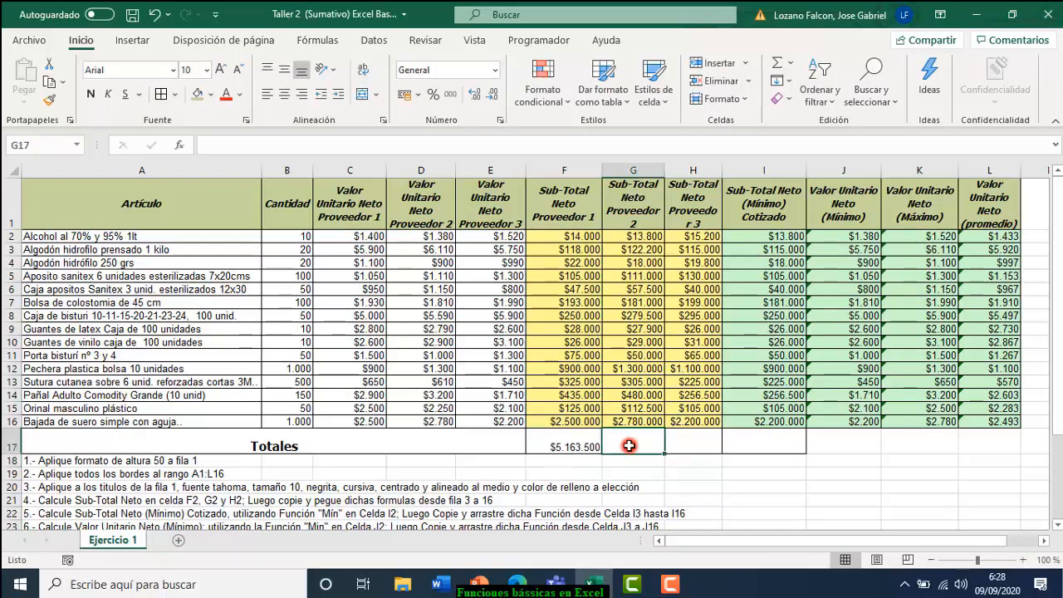
left_click(697, 442)
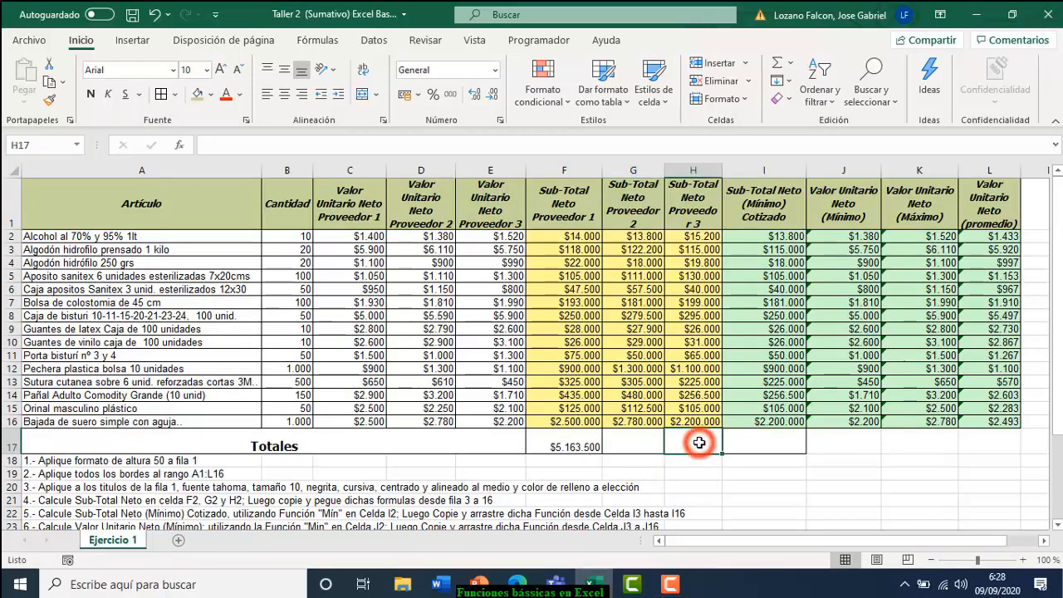
left_click(752, 446)
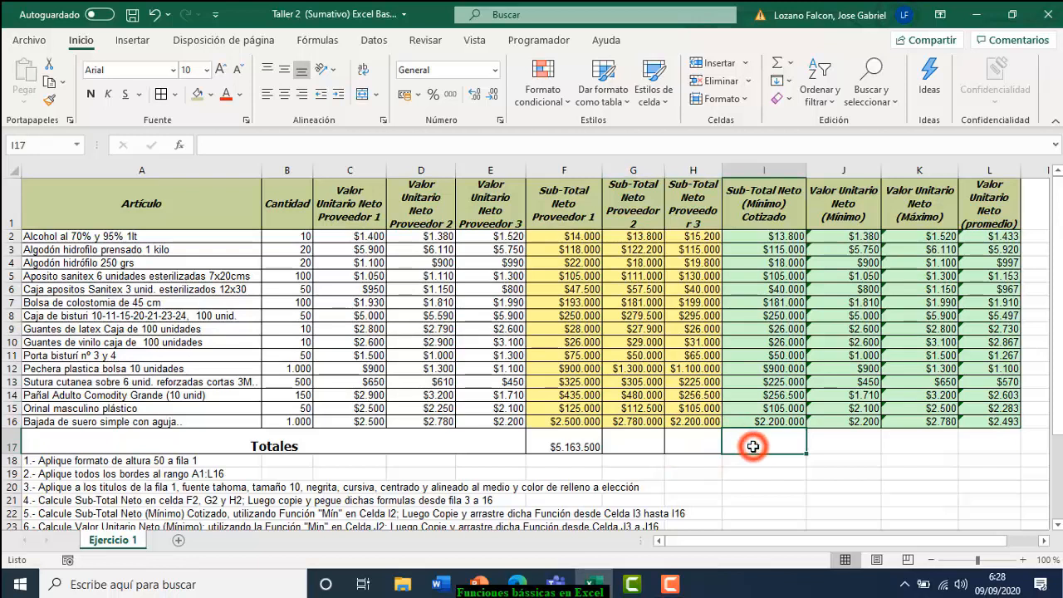
left_click(558, 446)
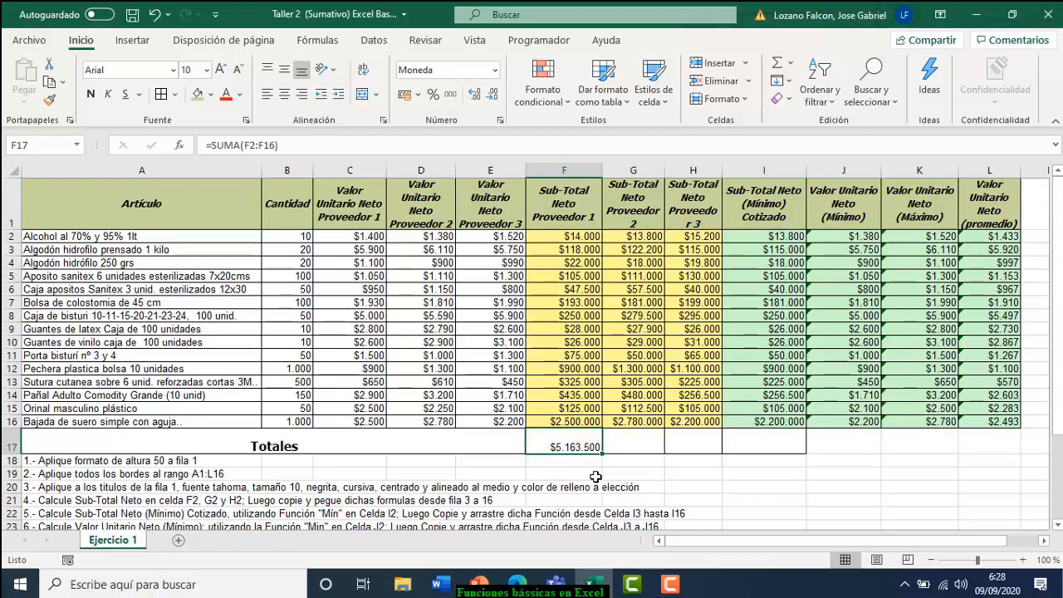
left_click(636, 447)
left_click(689, 446)
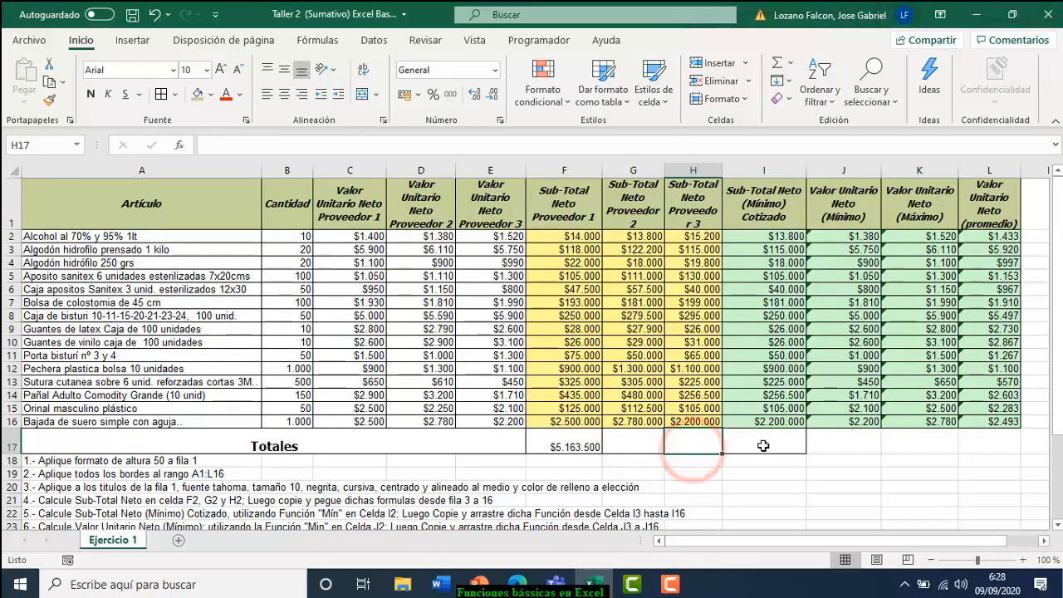
left_click(762, 446)
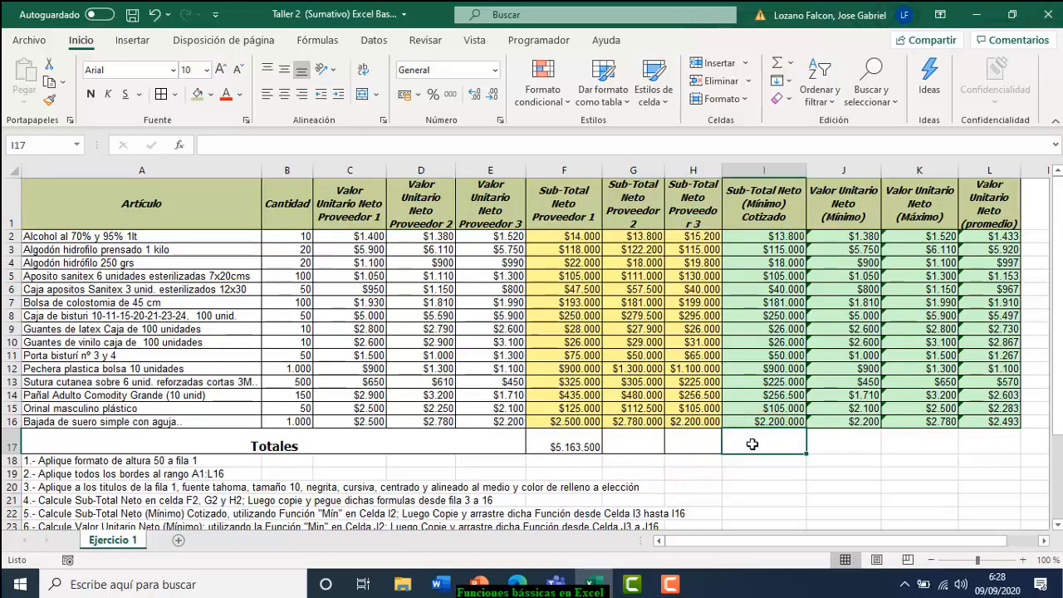
left_click(684, 445)
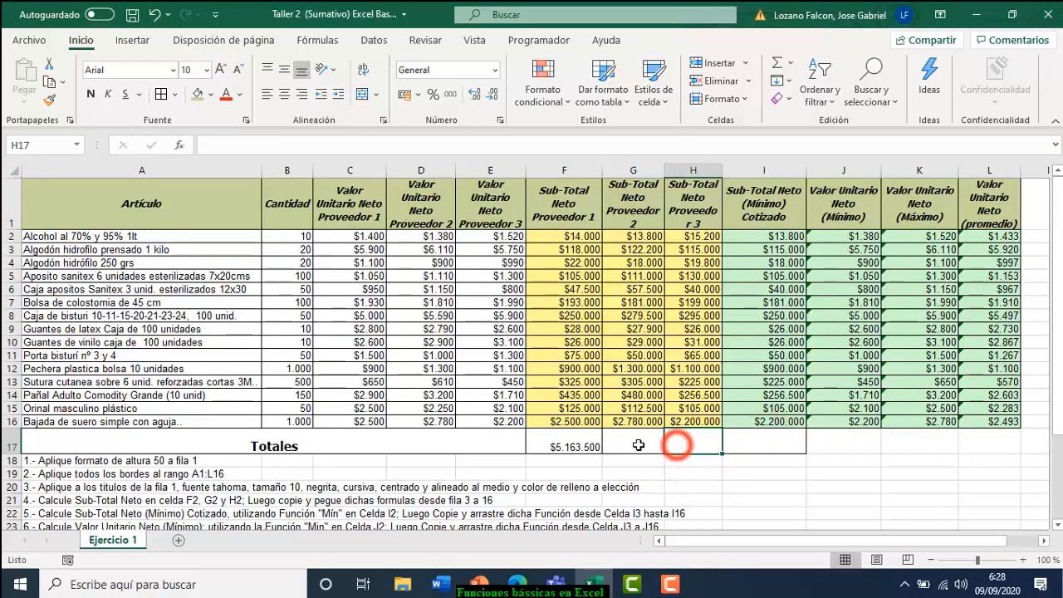
left_click(633, 443)
Fill the SUMA formula from F17 across to I17 to total the remaining subtotal columns
left_click(558, 444)
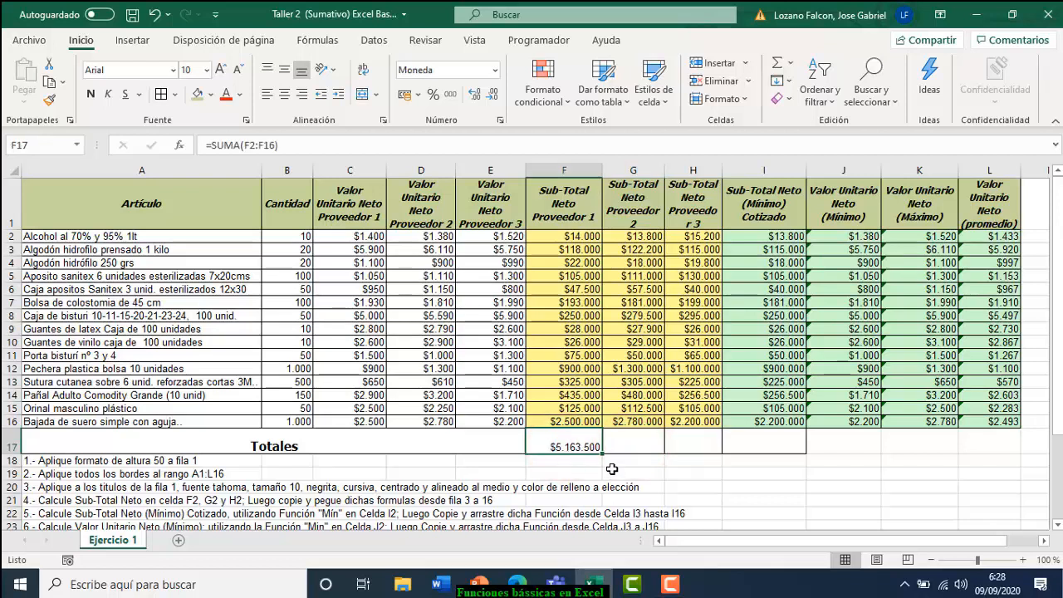
left_click(564, 447)
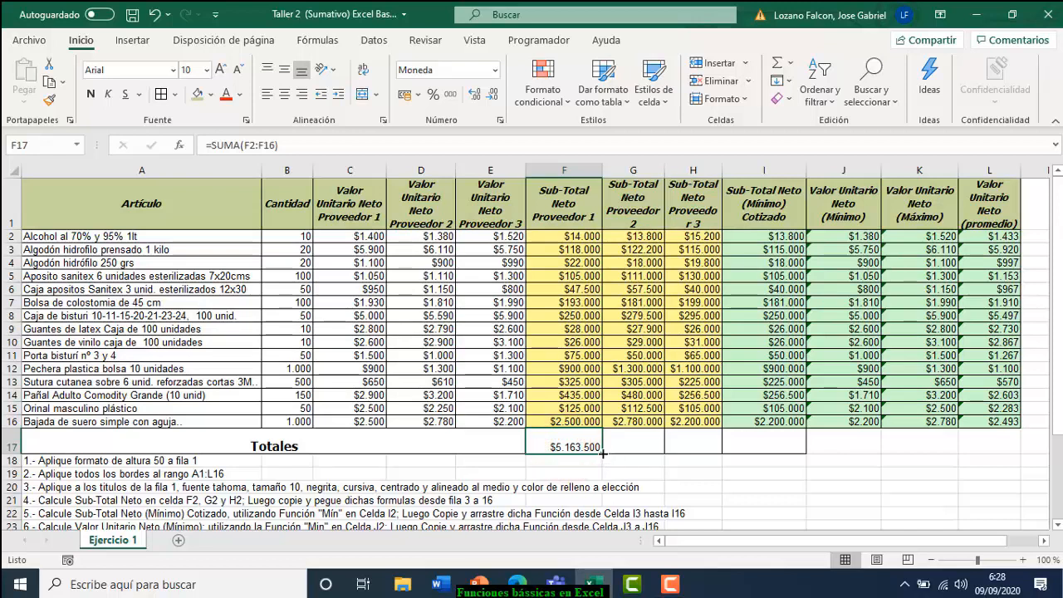
left_click_drag(603, 452, 778, 448)
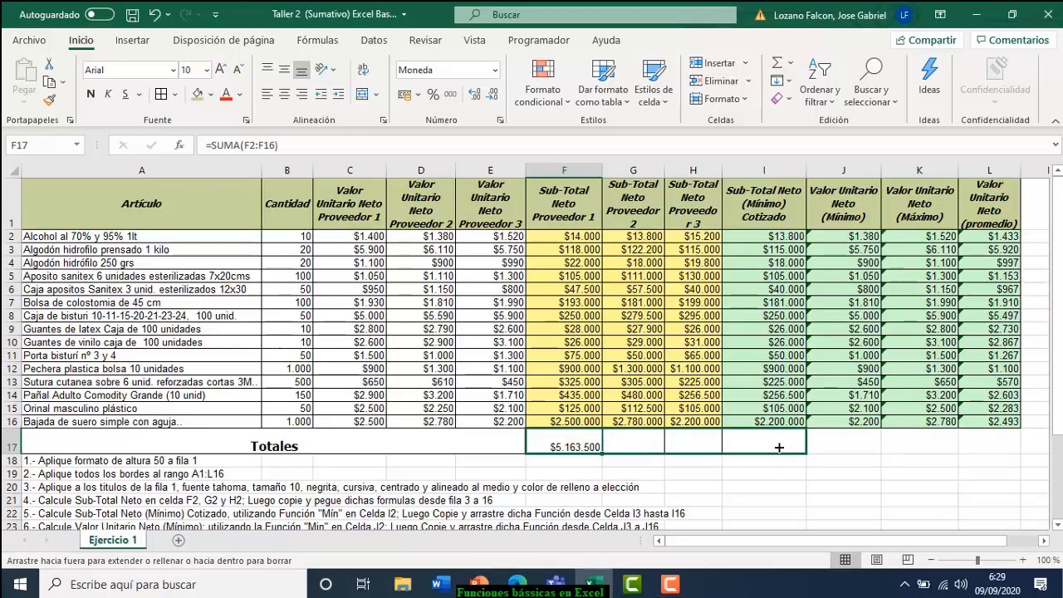
left_click_drag(779, 447, 778, 447)
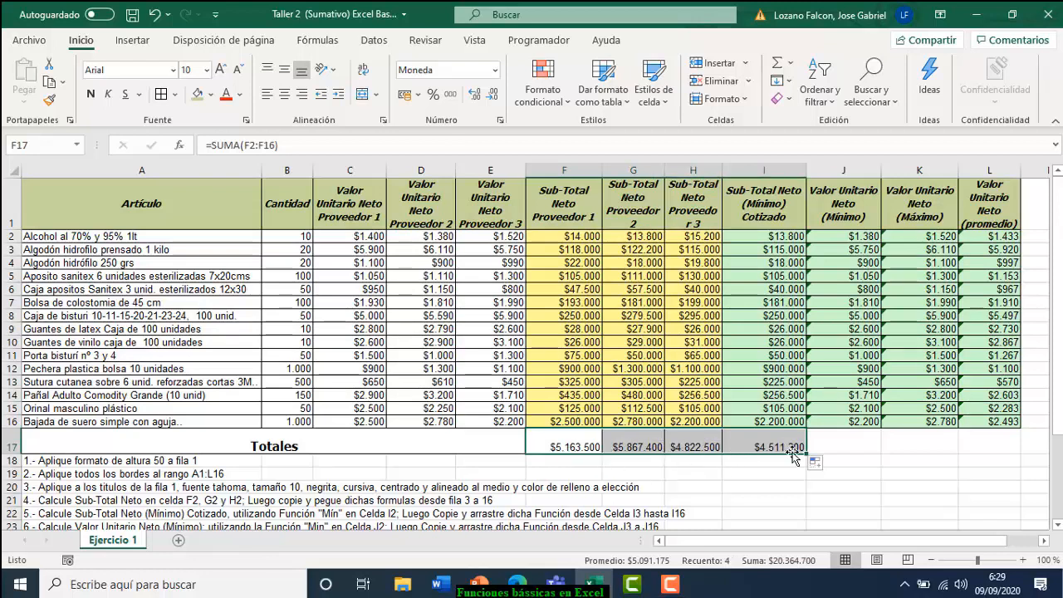
left_click_drag(1051, 405, 1050, 414)
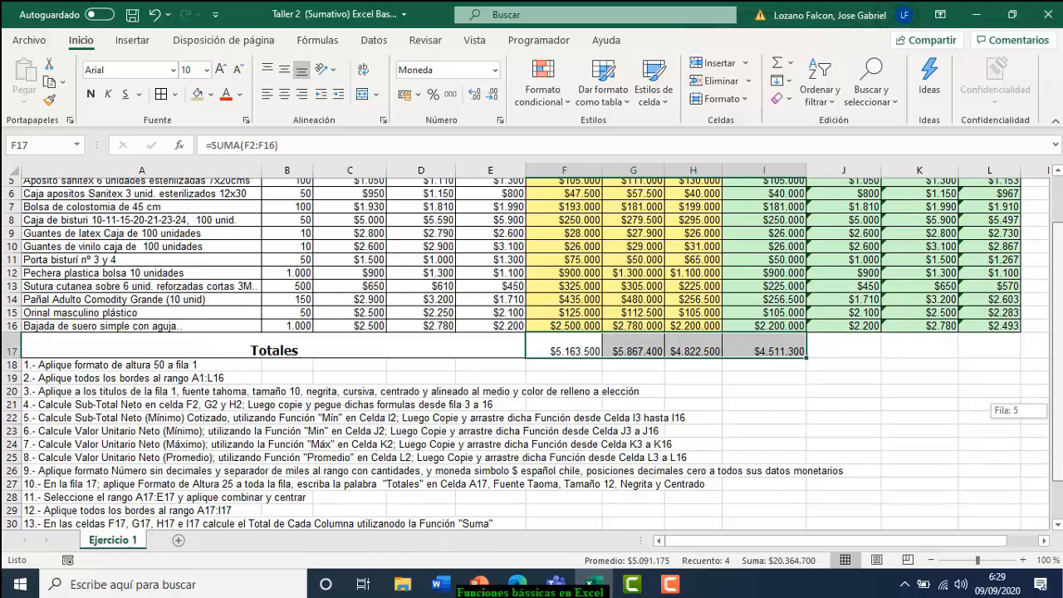
Review the worksheet instructions below the table and check the SUMA formulas in the Totales row
left_click_drag(1050, 414, 1050, 413)
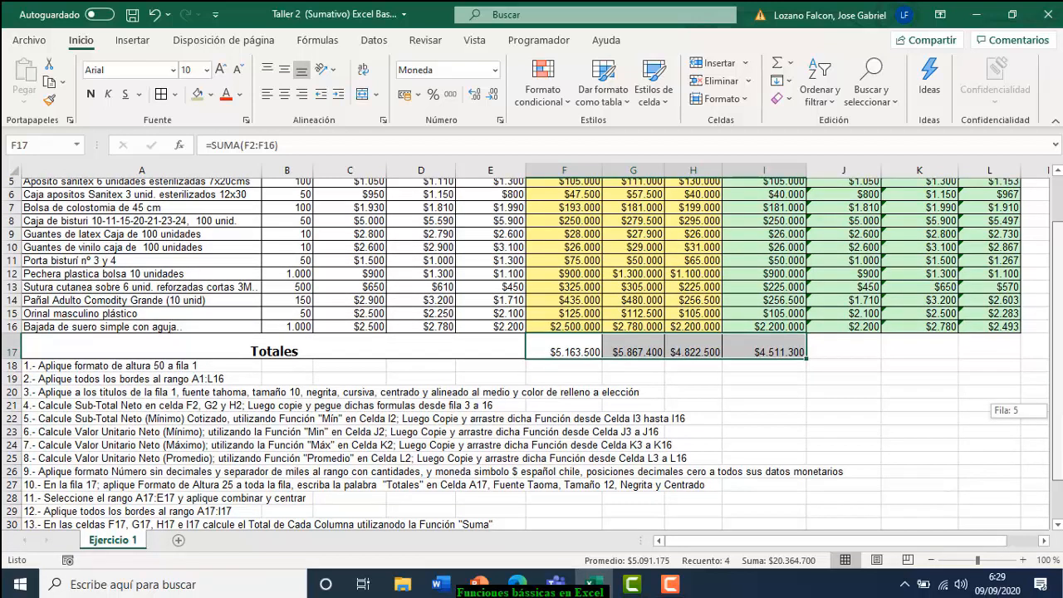
left_click_drag(1055, 413, 1056, 423)
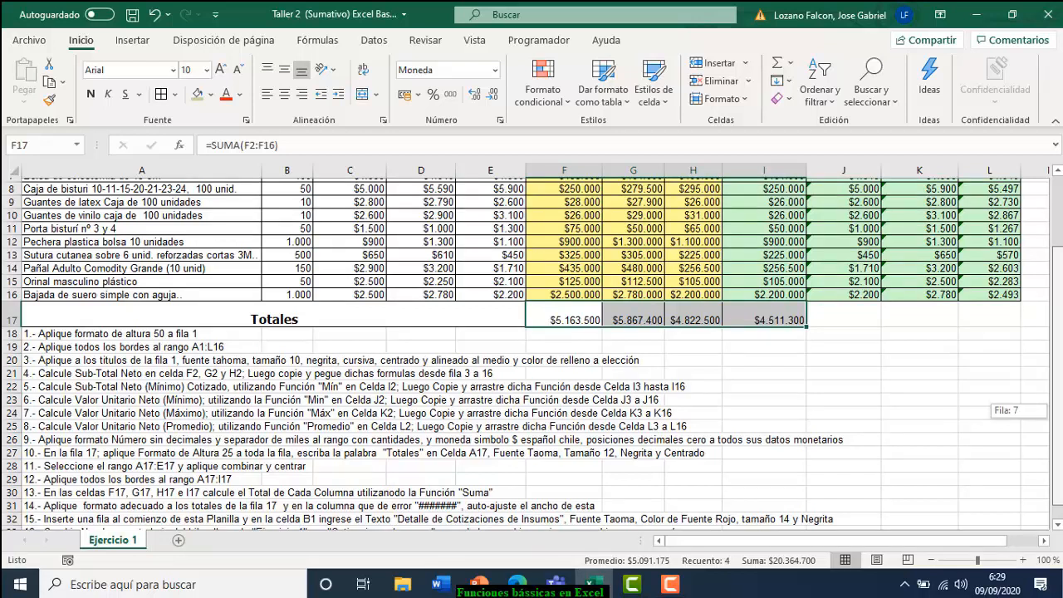
left_click_drag(1056, 423, 1056, 428)
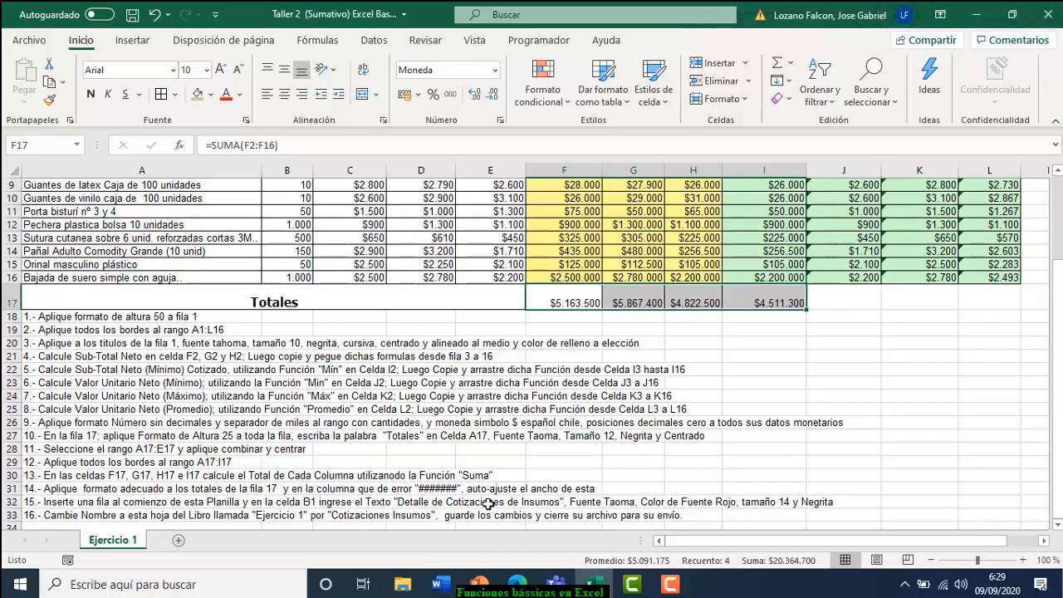
mouse_move(1056, 489)
left_mouse_down()
mouse_move(1057, 432)
mouse_move(1057, 481)
left_mouse_up()
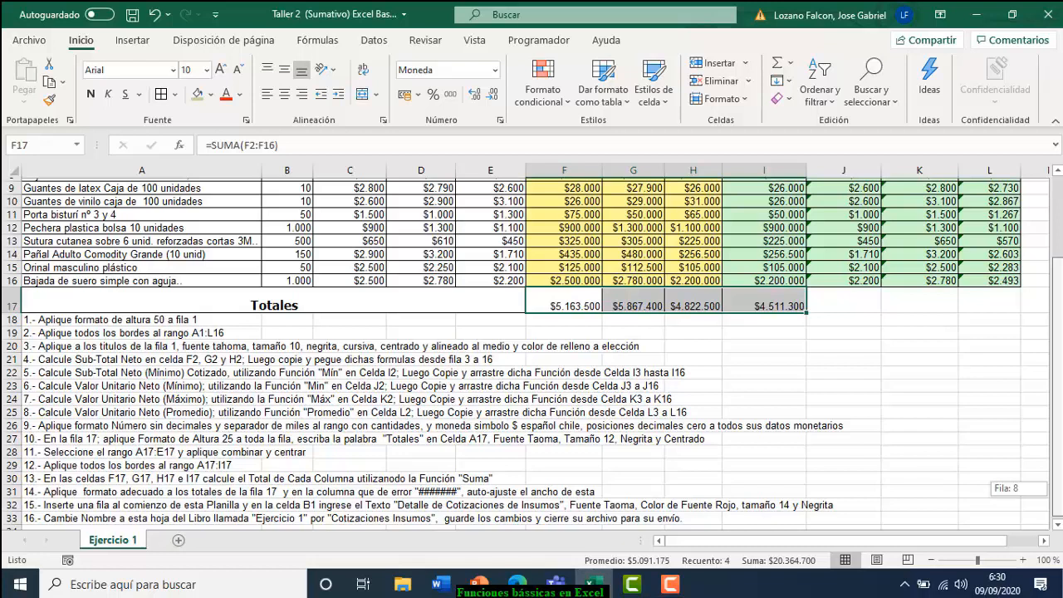
left_click_drag(1057, 481, 1057, 457)
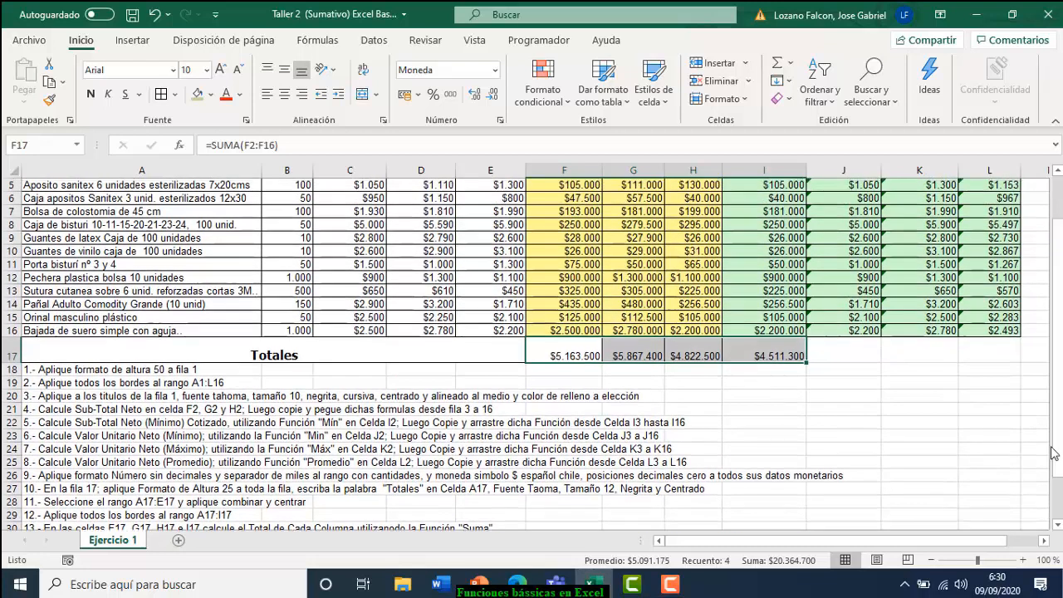
left_click(760, 347)
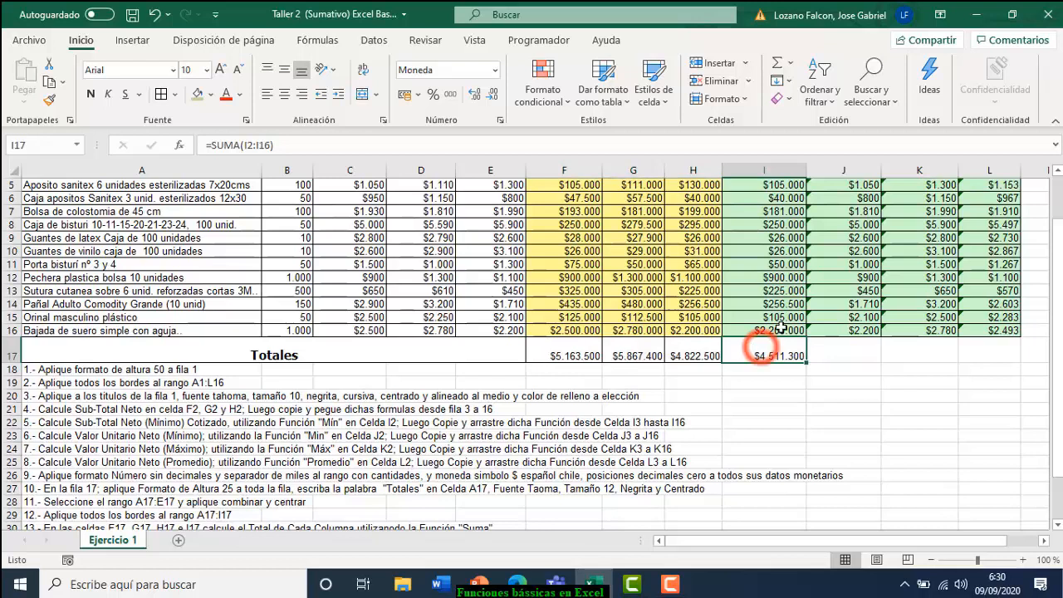
left_click(552, 353)
left_click(612, 357)
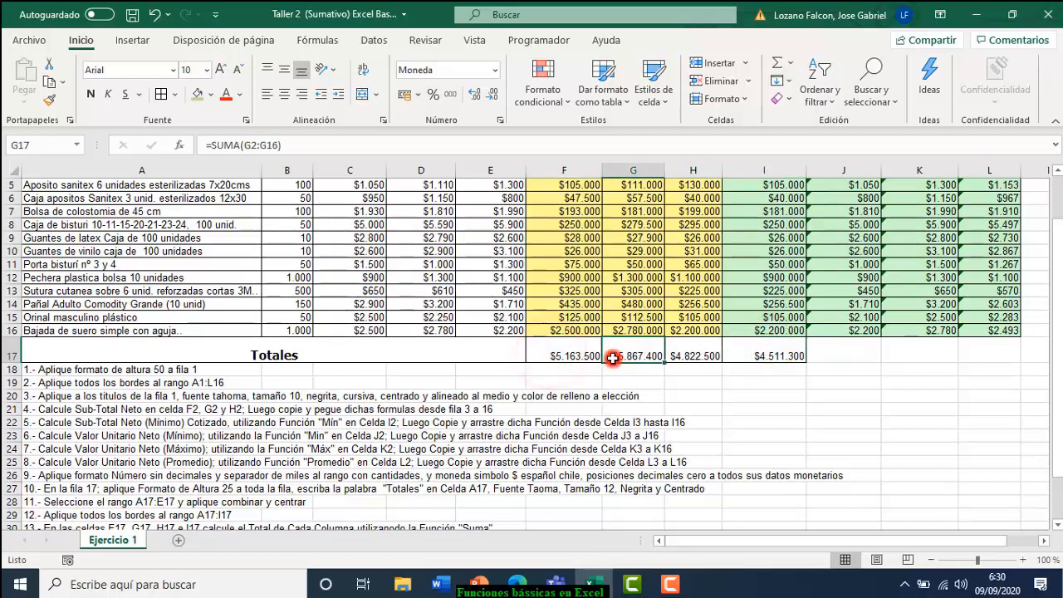
left_click(761, 356)
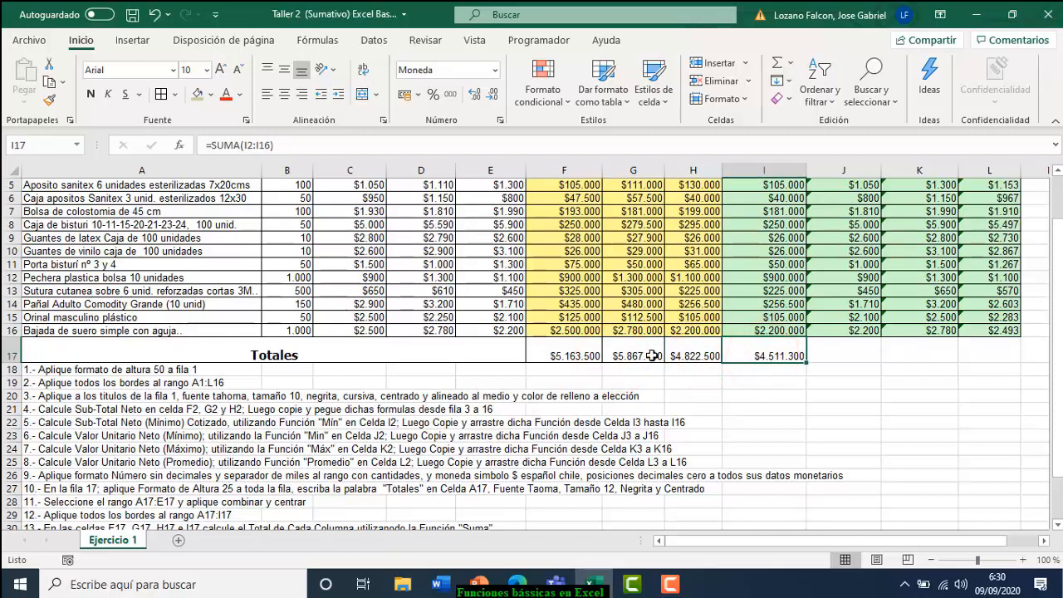
Narrow column F until its amounts no longer fit, and autofit the column width to its contents
left_click_drag(1058, 431, 1057, 387)
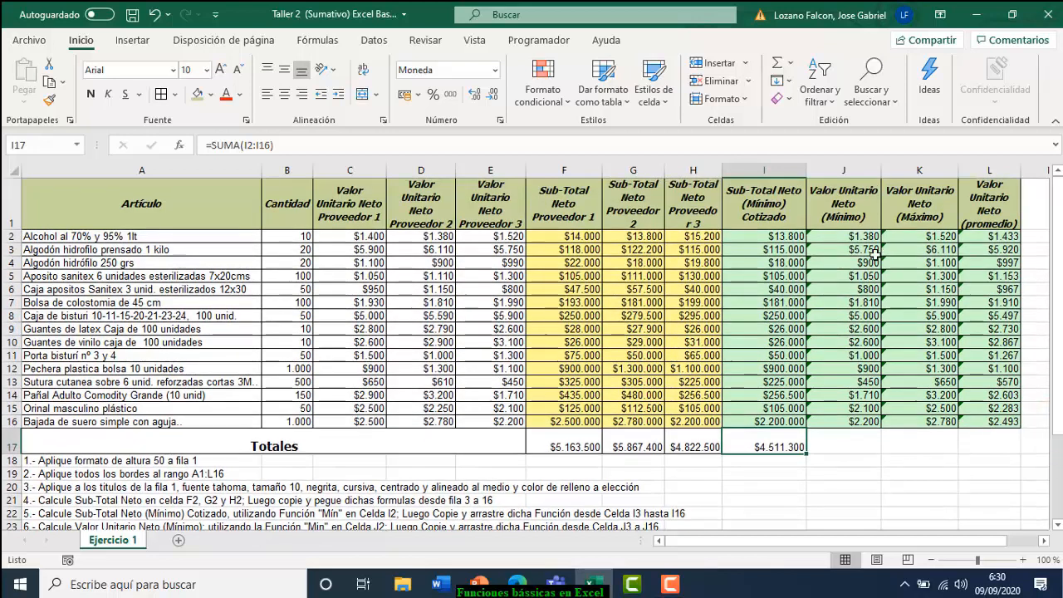
left_click_drag(602, 169, 575, 184)
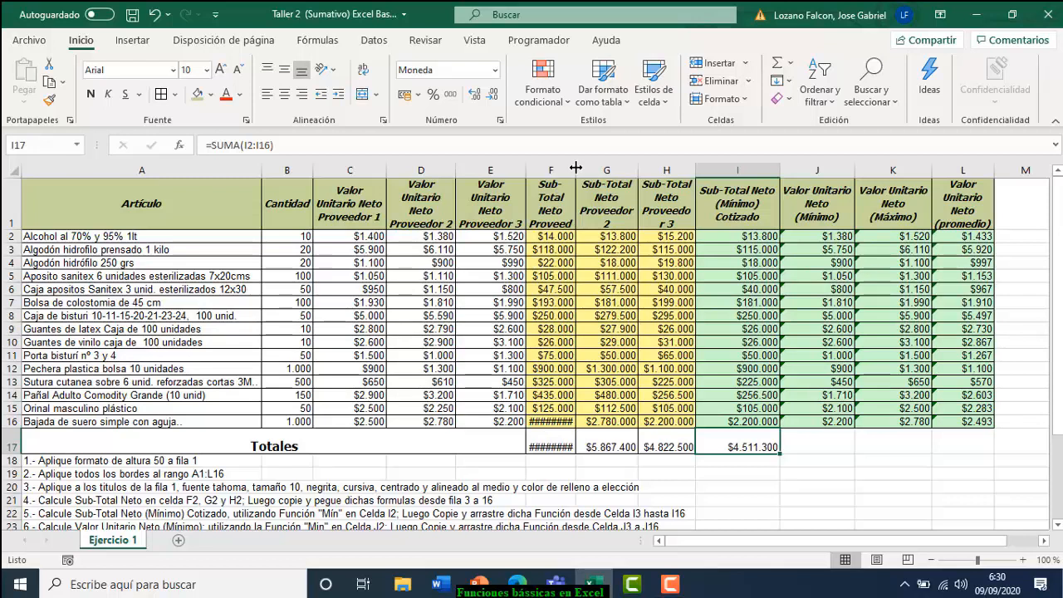
left_click_drag(574, 168, 569, 169)
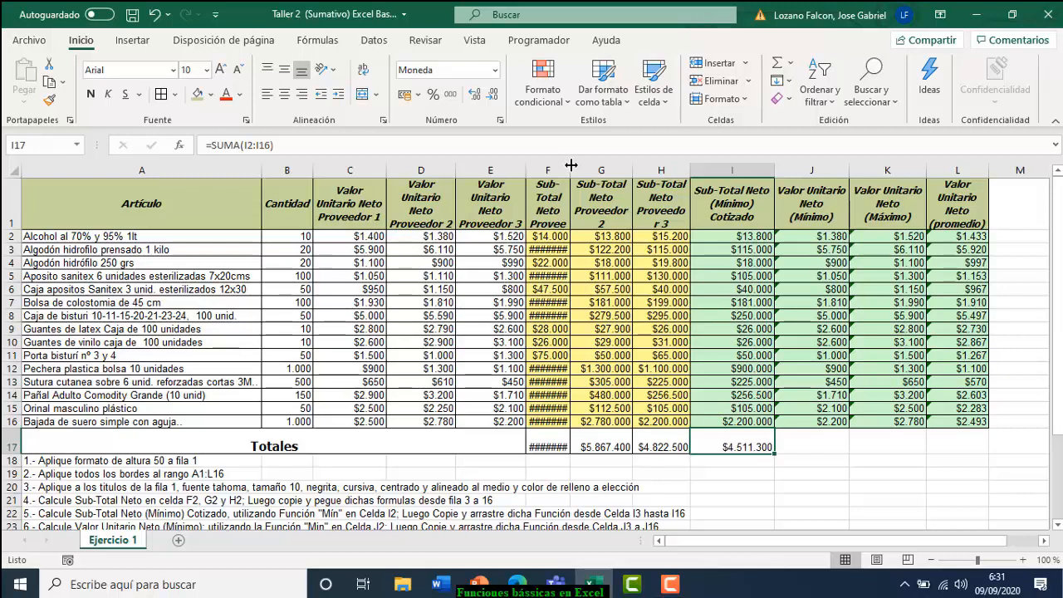
double_click(572, 165)
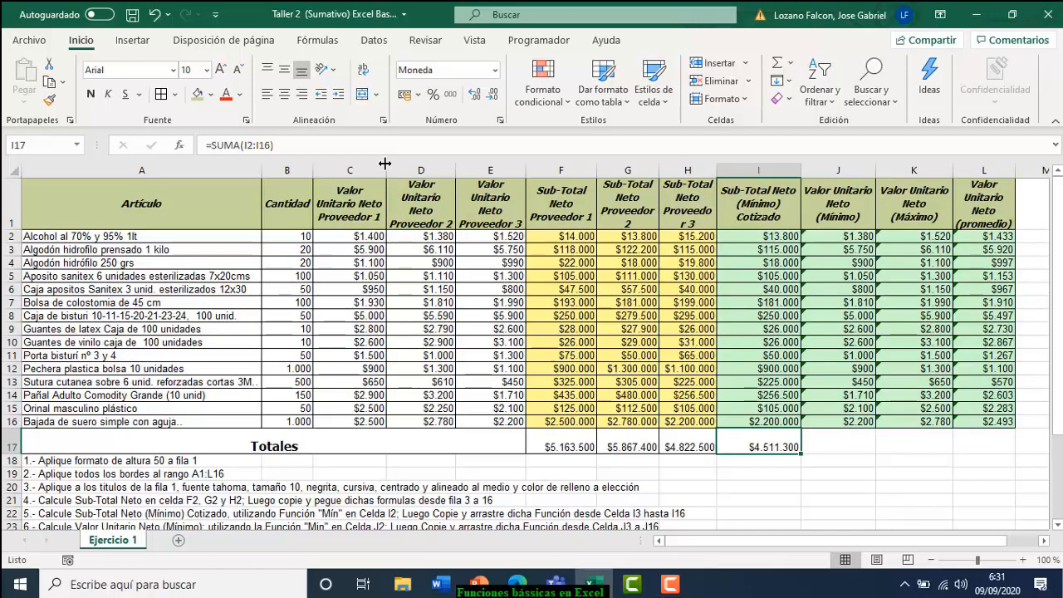
Widen columns C, D and E slightly so each Valor Unitario Neto Proveedor heading fits on three lines
left_click_drag(384, 164, 387, 163)
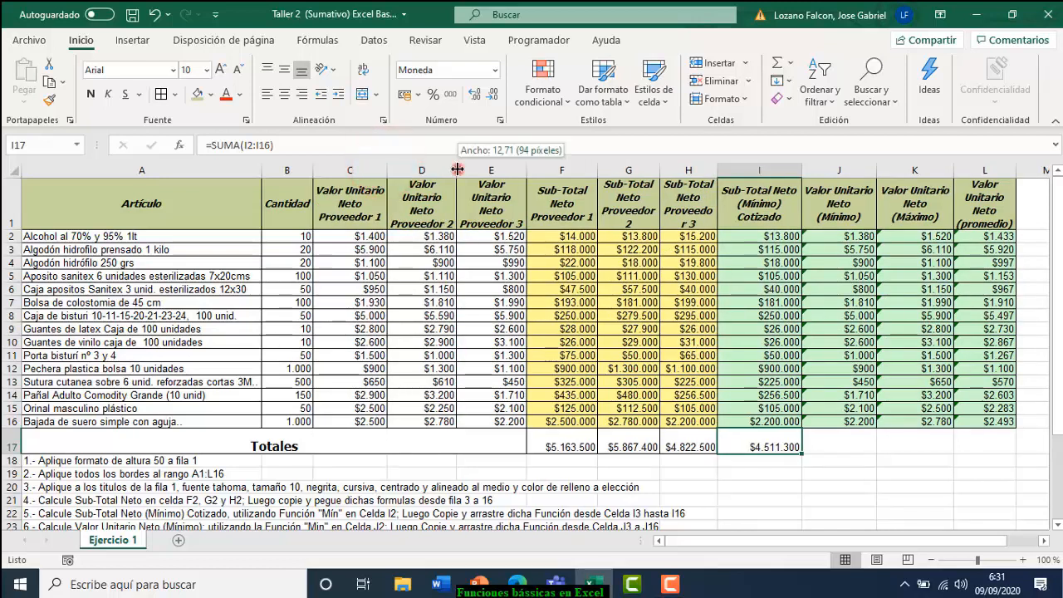
left_click_drag(456, 170, 461, 170)
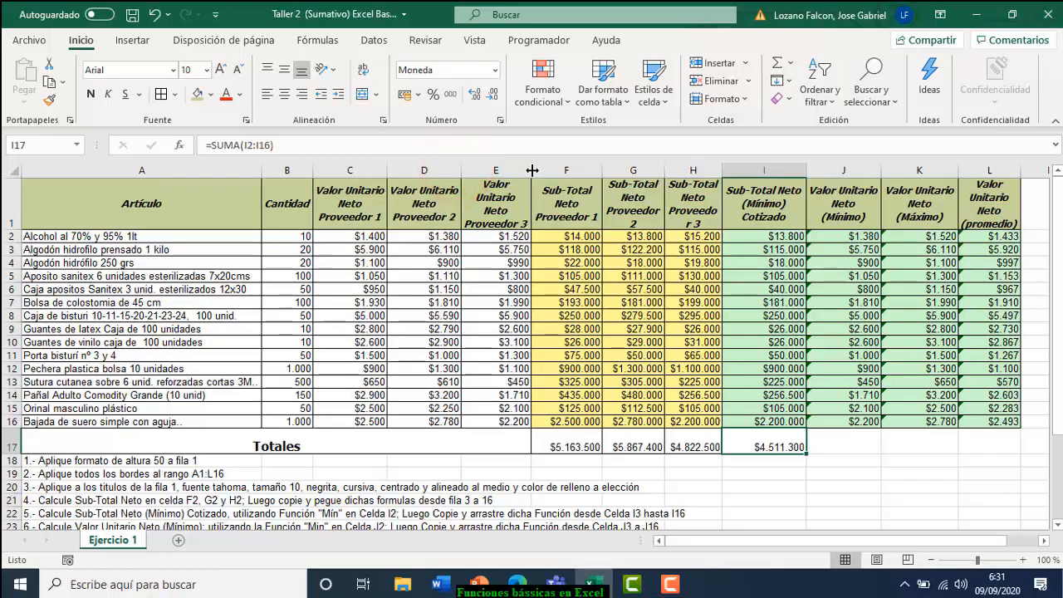
left_click_drag(532, 170, 535, 170)
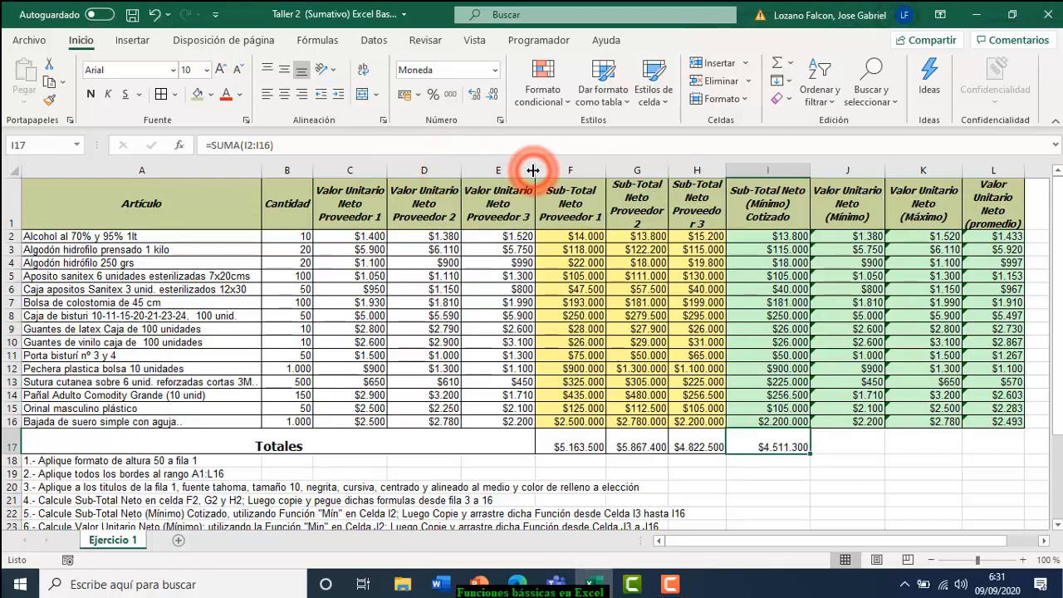
Autofit the widths of columns F through K to their contents
left_click(603, 167)
left_click(604, 167)
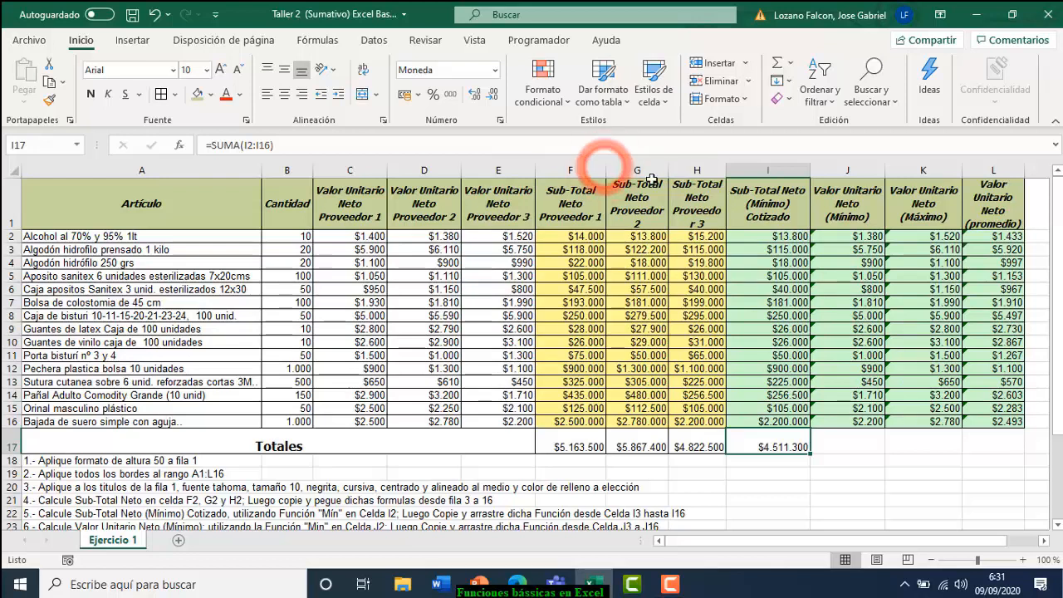
left_click_drag(669, 169, 748, 170)
left_click_drag(831, 168, 830, 169)
double_click(904, 170)
double_click(984, 170)
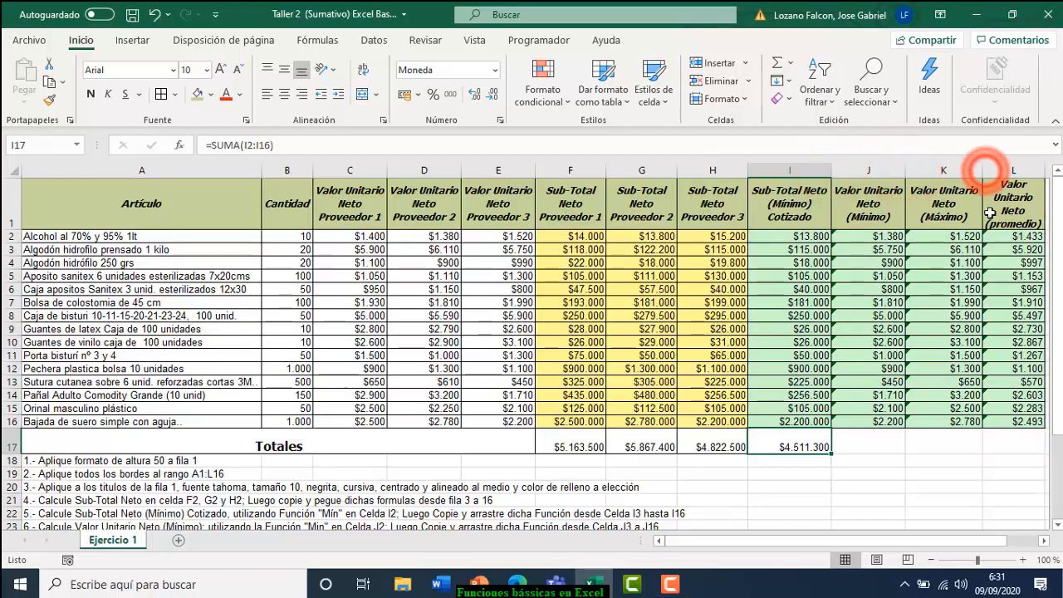
Check the MIN and MAX formulas in several rows of the Mínimo and Máximo columns
left_click(817, 235)
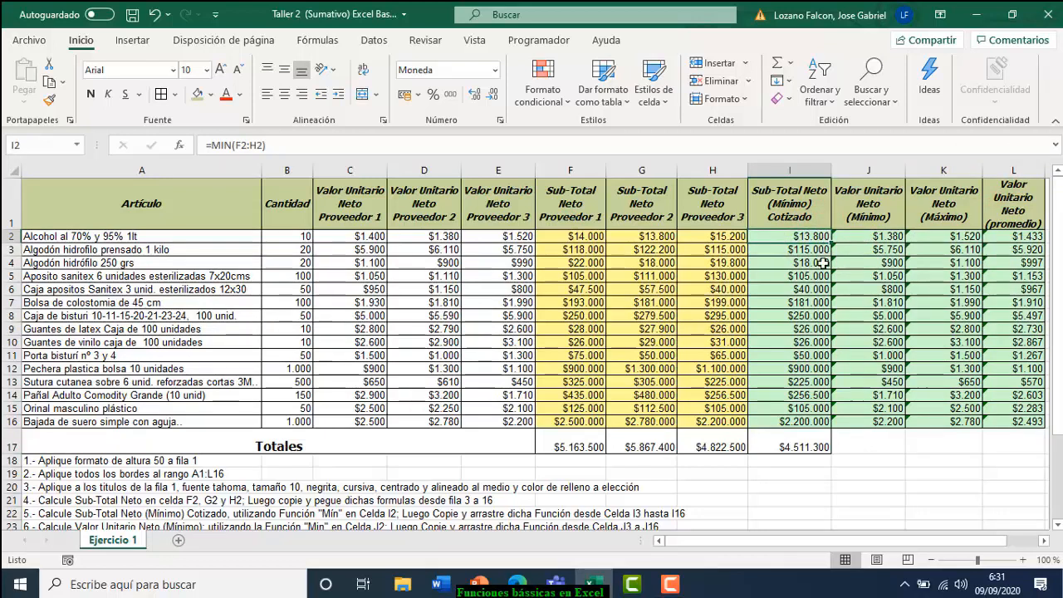
left_click(807, 236)
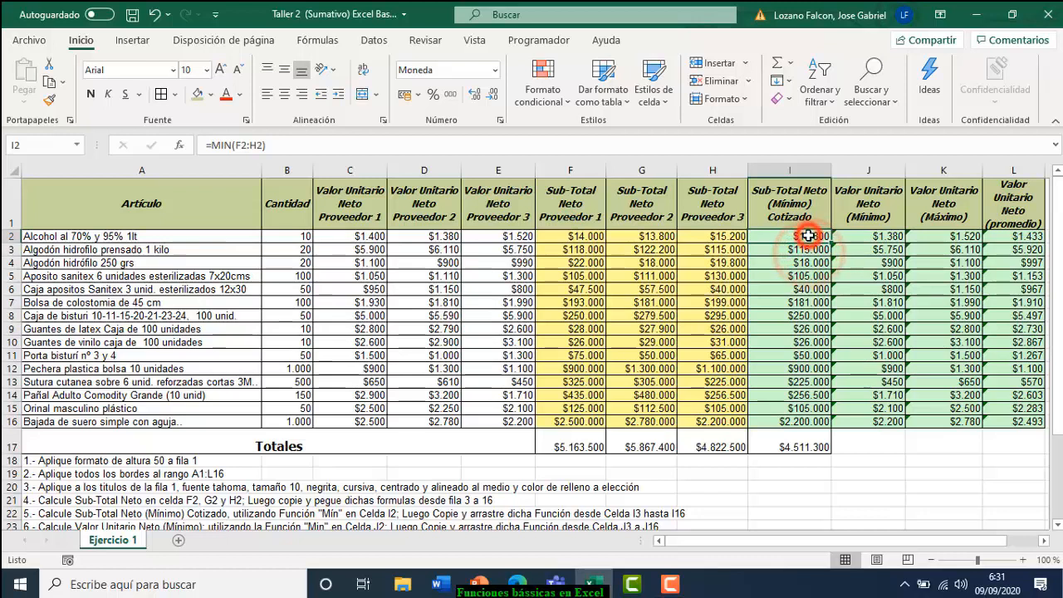
left_click(853, 238)
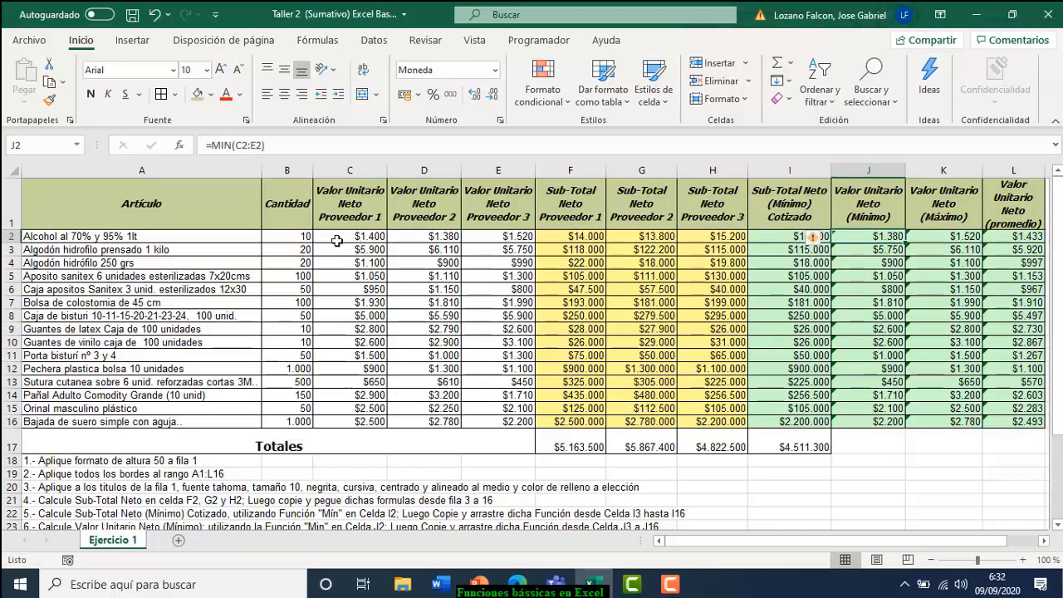
left_click(786, 260)
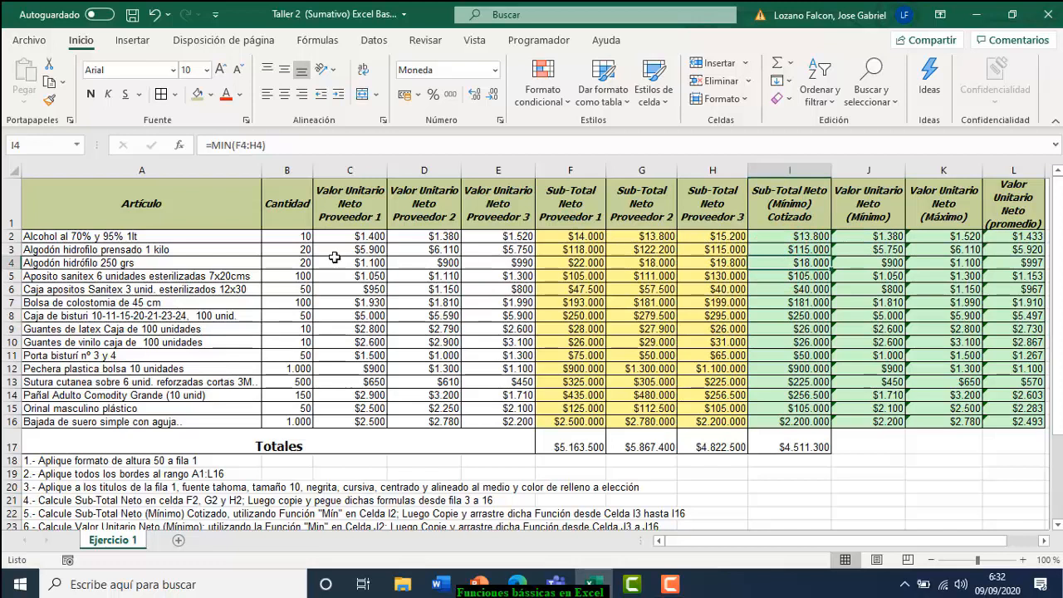
left_click(778, 342)
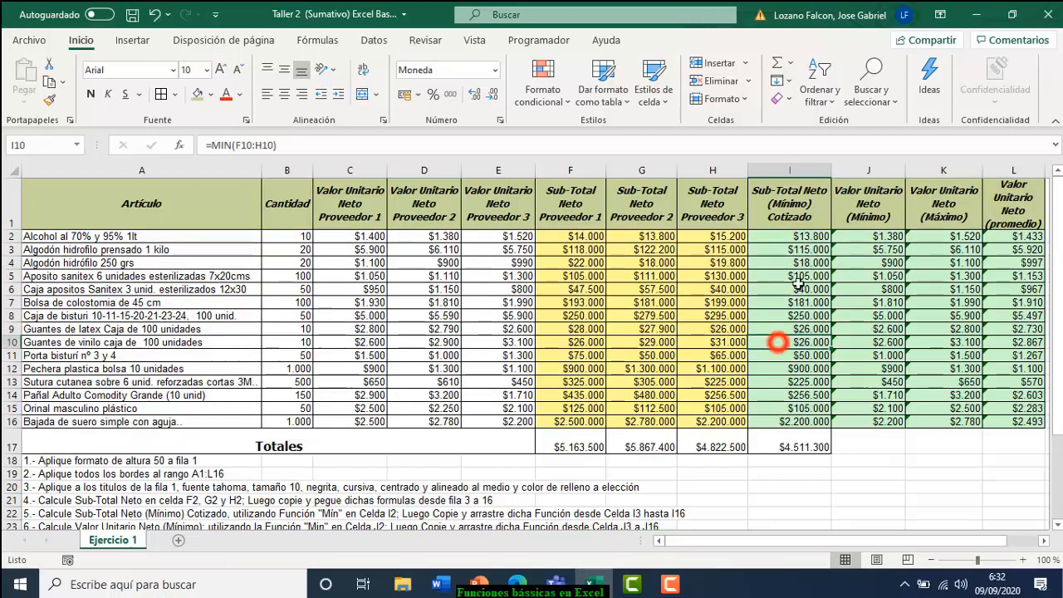
left_click(941, 259)
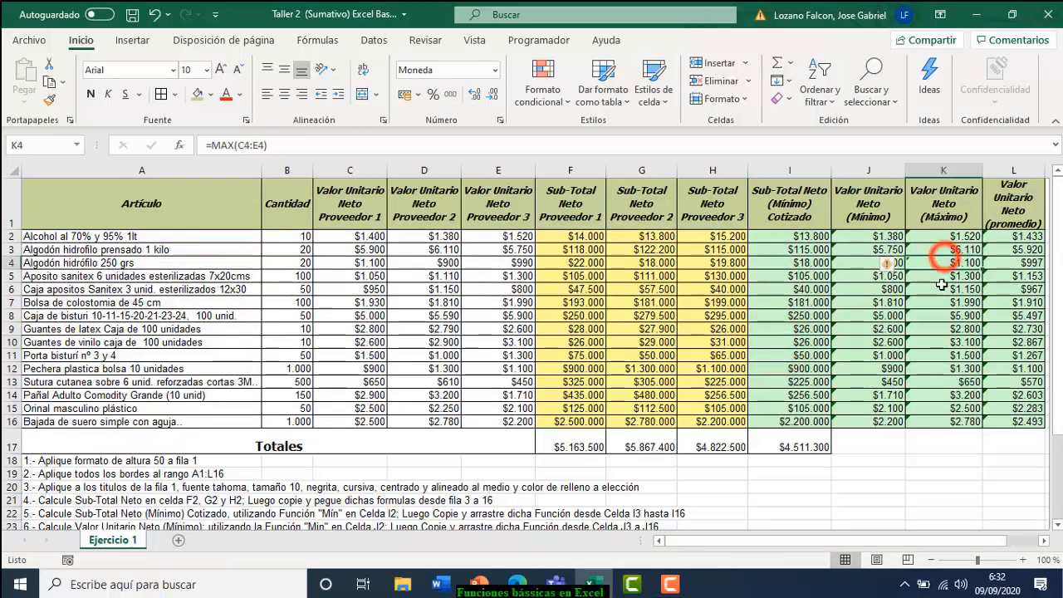
left_click(924, 339)
left_click(924, 381)
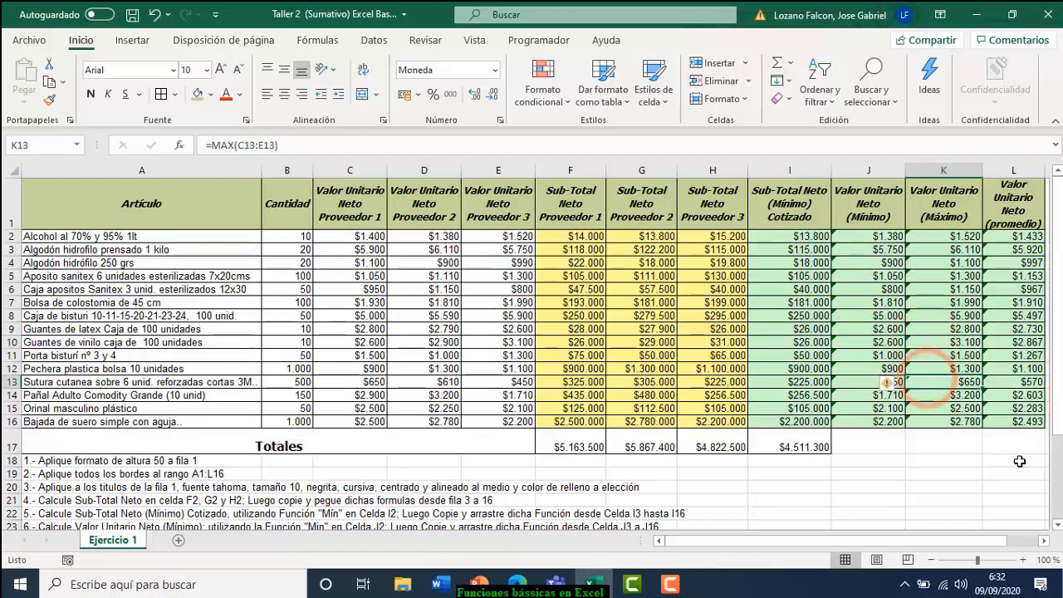
Insert an entire new row above the table's header row, as instruction 15 requires
left_click_drag(1056, 419, 1058, 463)
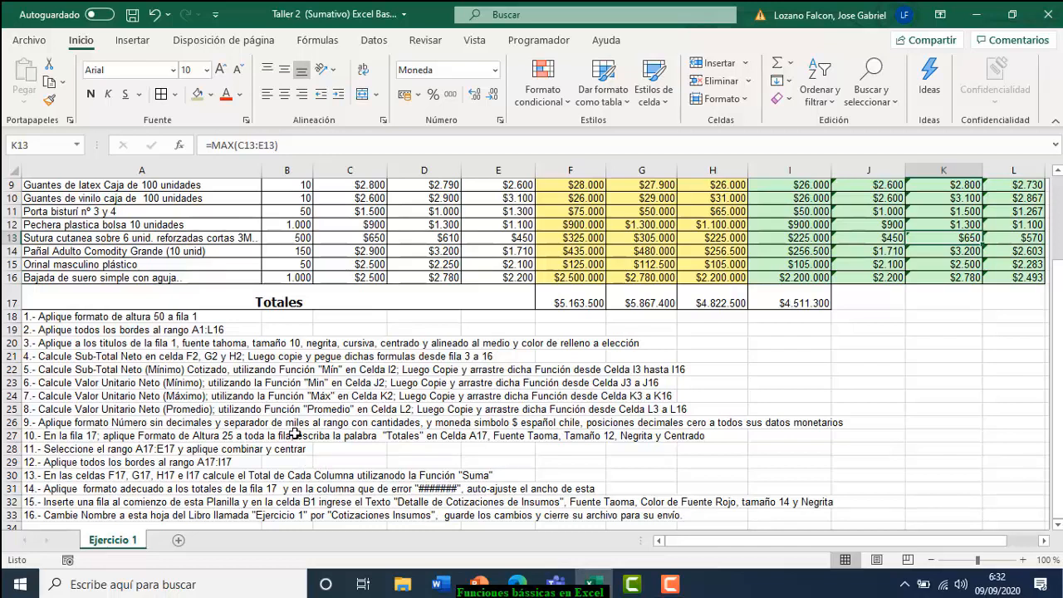
scroll(294, 433, "up", 3)
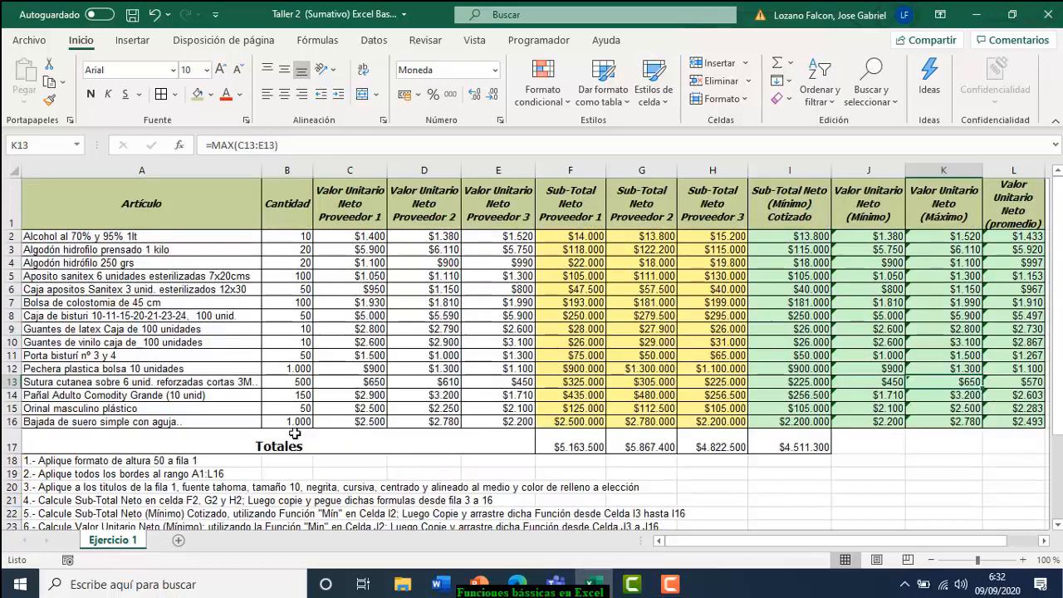
left_click(200, 215)
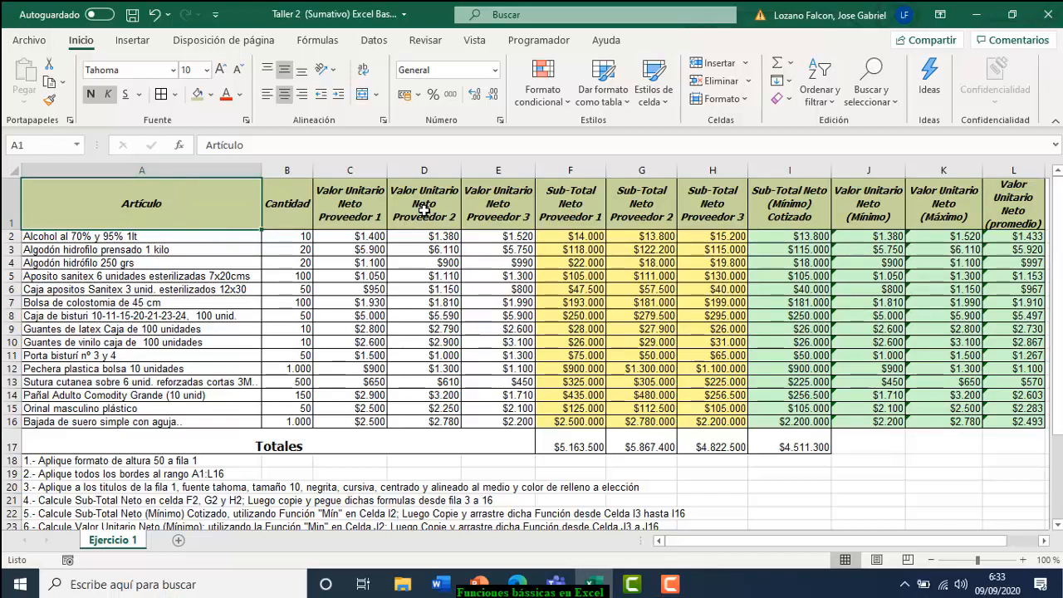
left_click(421, 204)
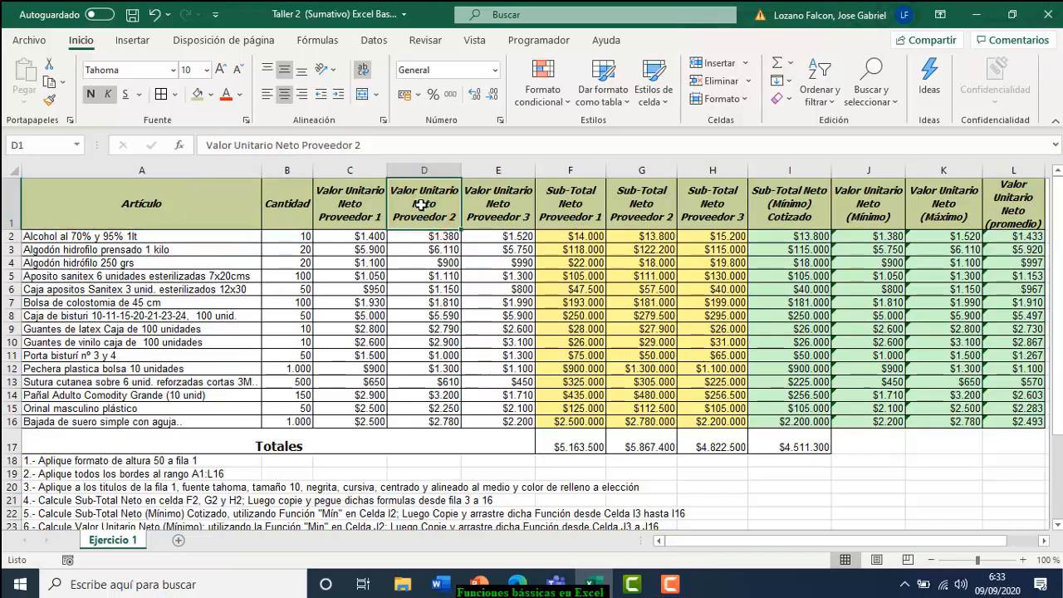
right_click(422, 206)
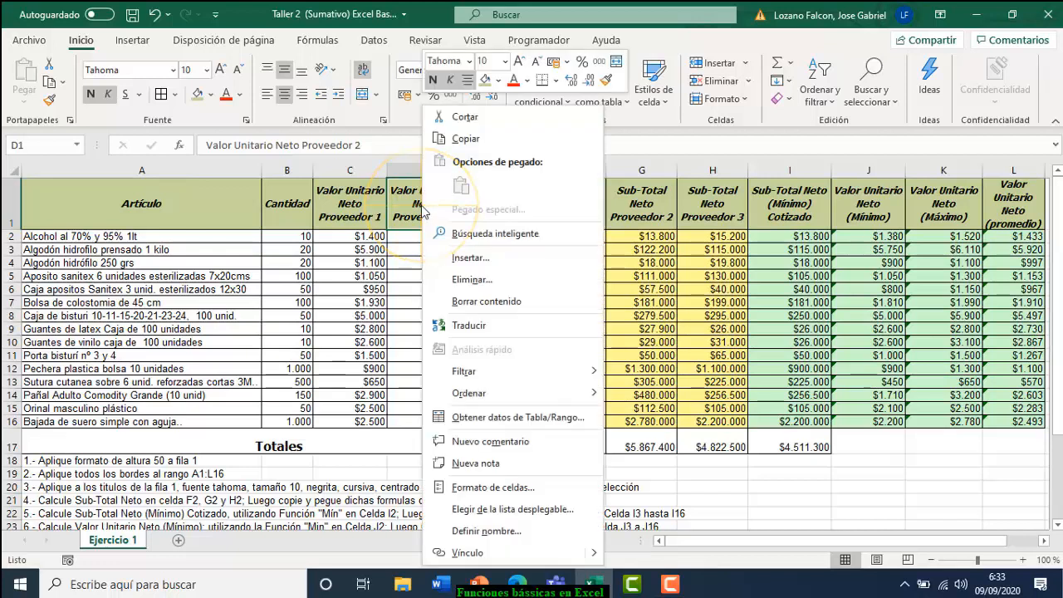
left_click(480, 259)
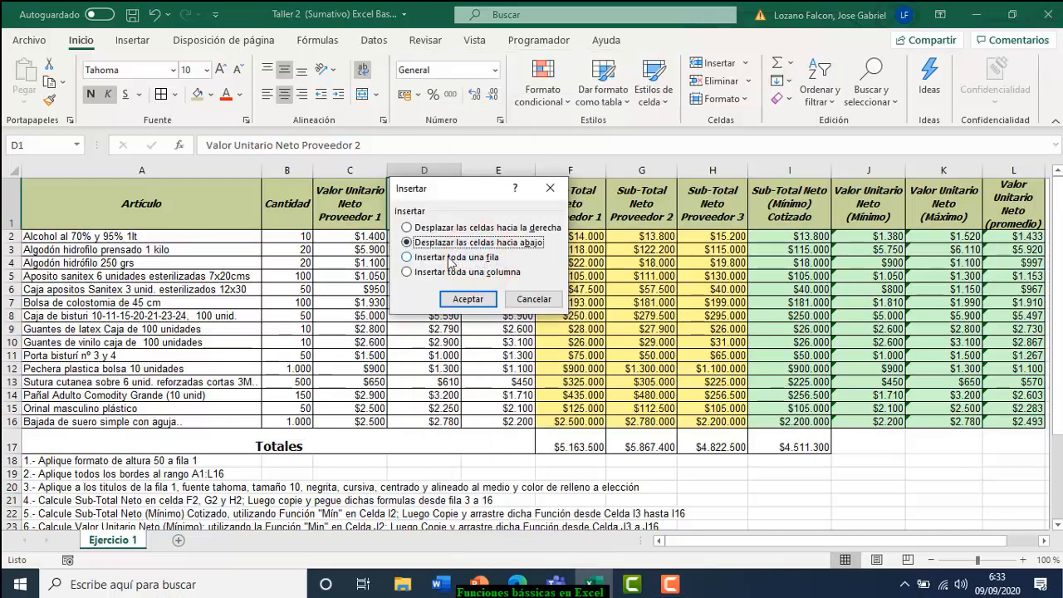
left_click(444, 258)
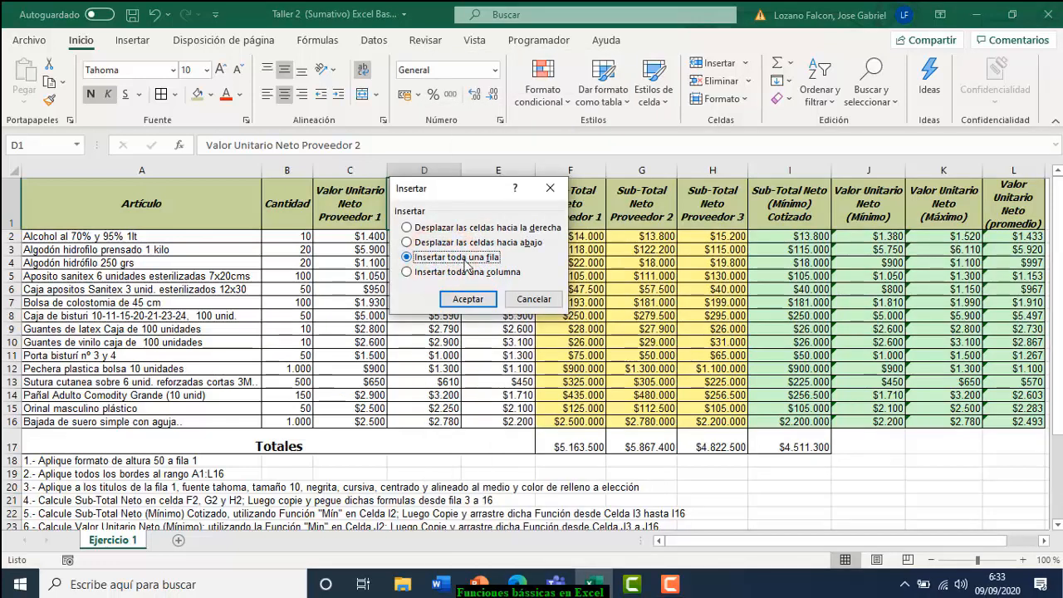
left_click(467, 300)
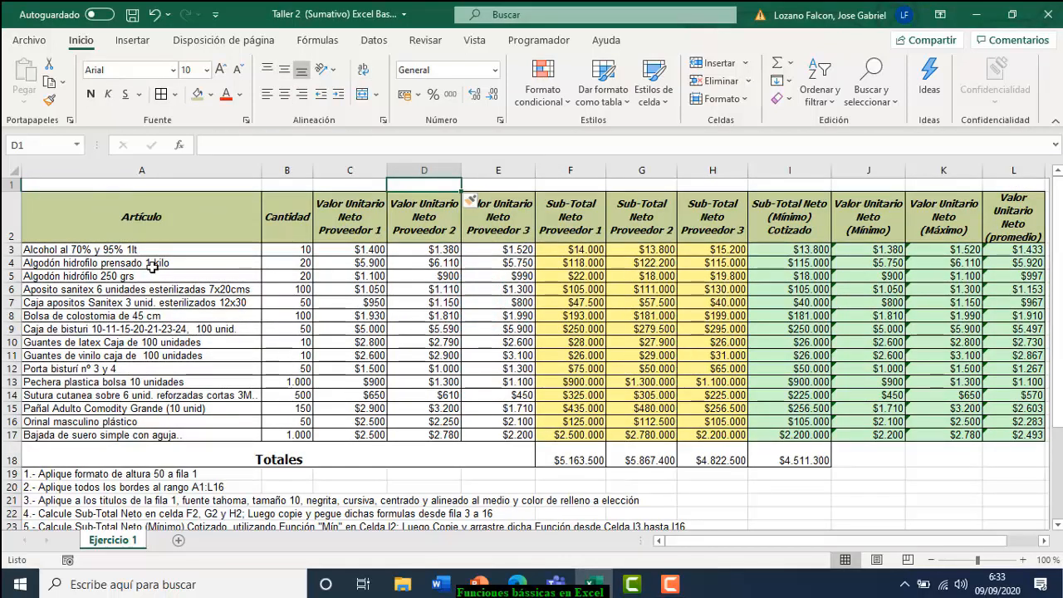
Enter the title "Detalle de cotizaciones de Insumos" in cell B1, as instruction 15 requires
left_click_drag(1060, 362, 1059, 366)
left_click_drag(1060, 397, 1059, 402)
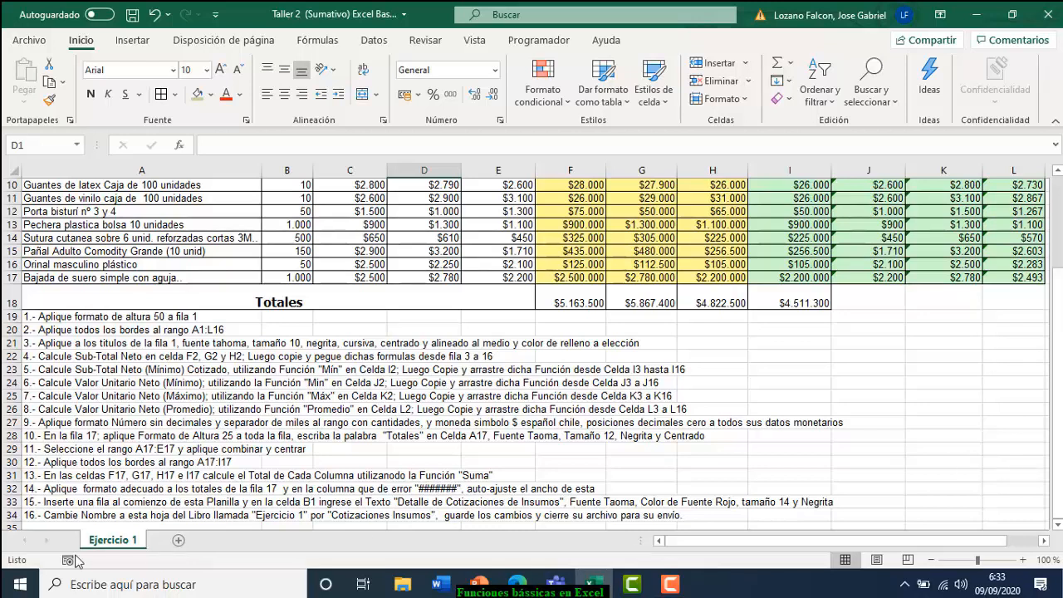
scroll(128, 361, "up", 3)
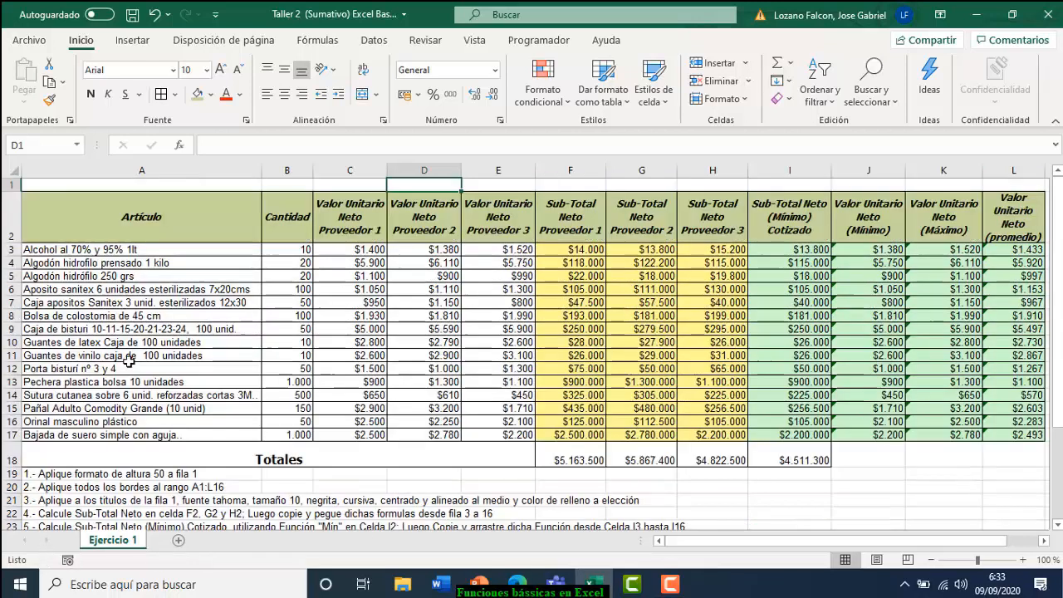
left_click(285, 183)
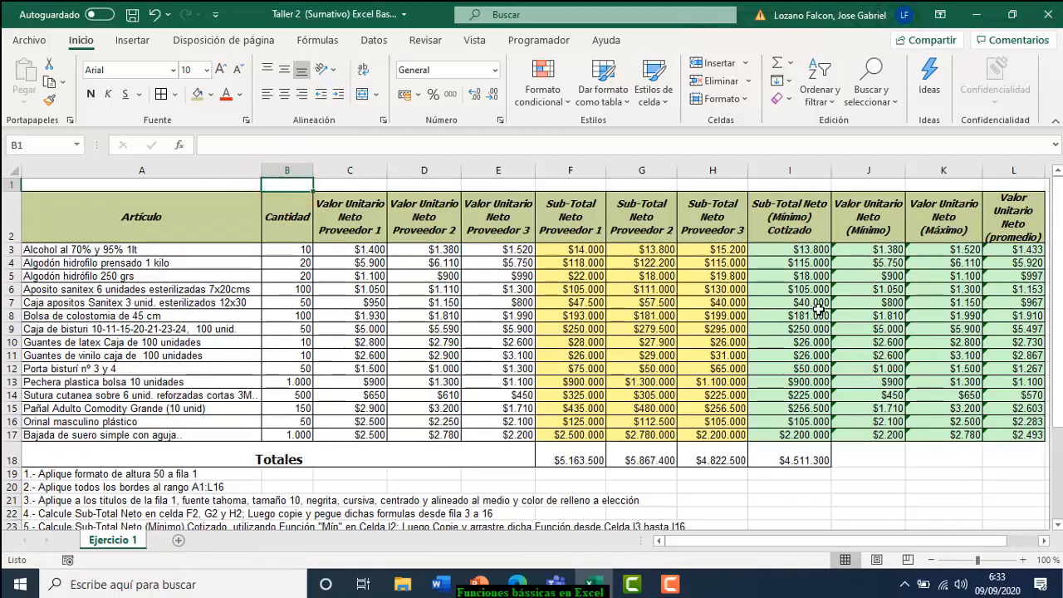
type("Dea")
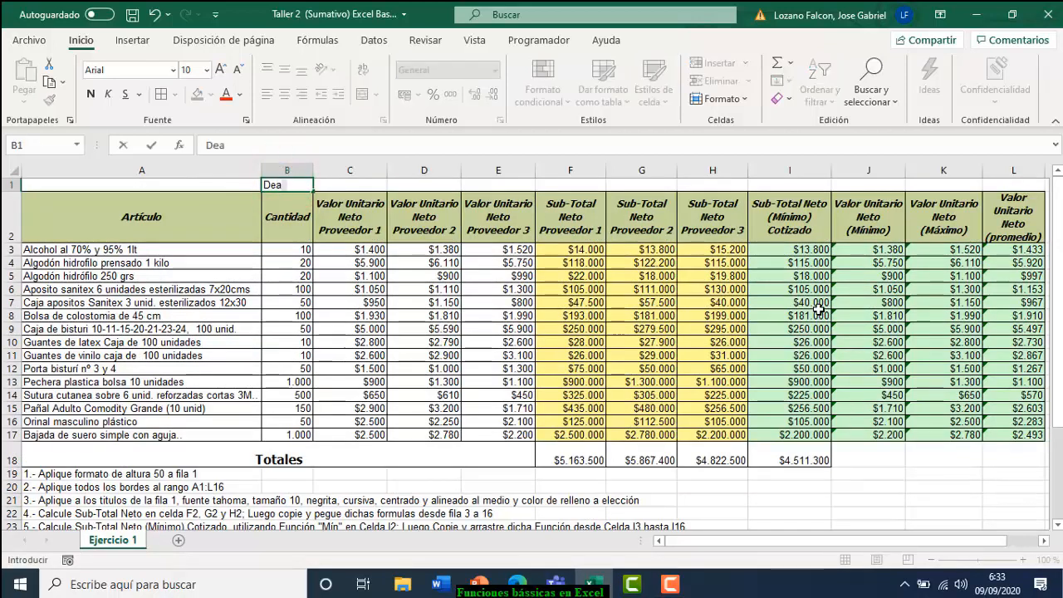
key("BackSpace")
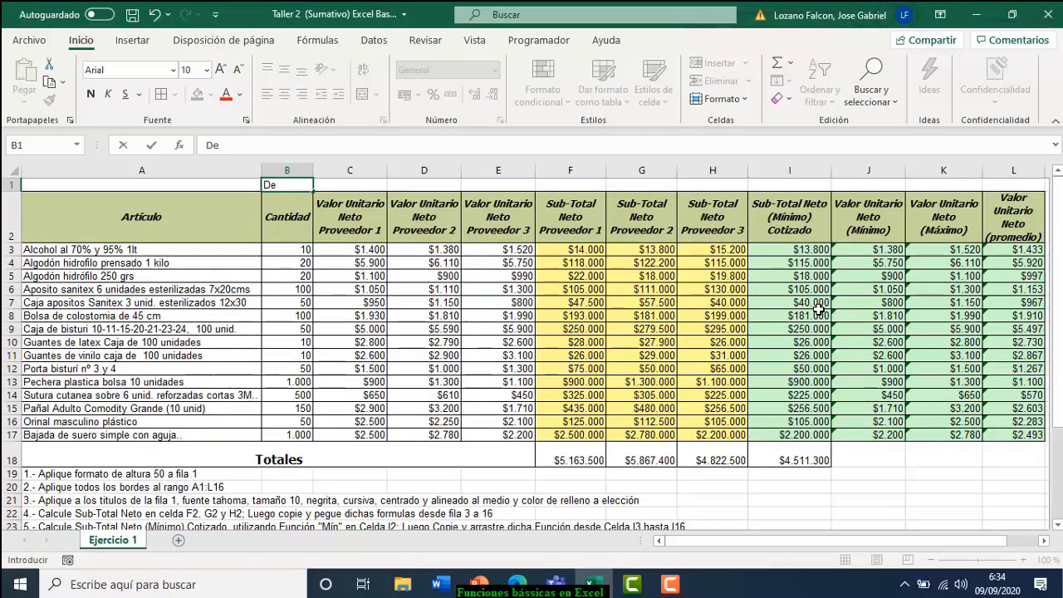
type("talle de cotizaciones de Insumos")
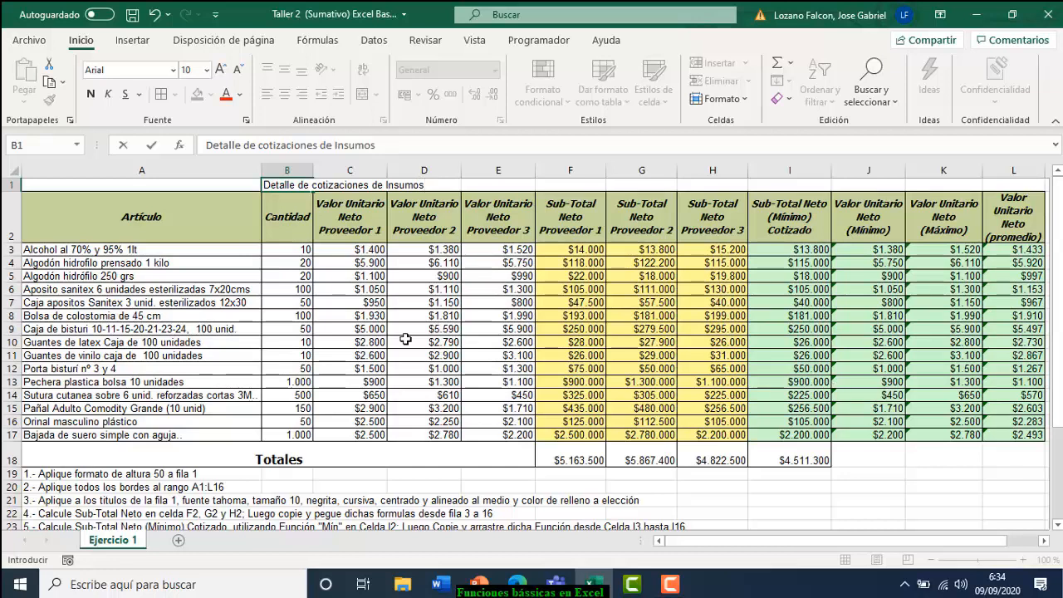
left_click(235, 351)
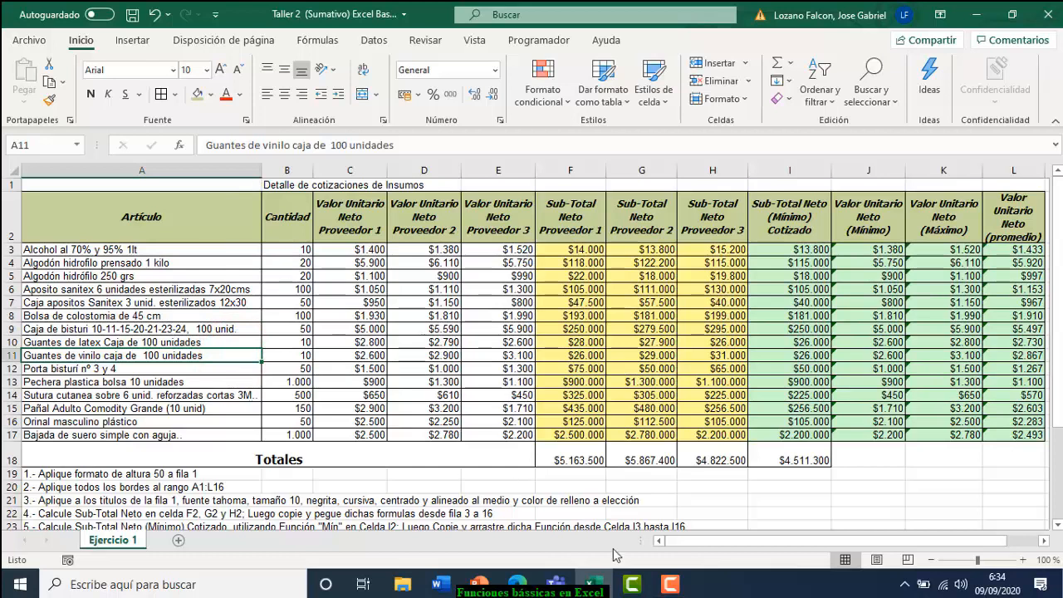
Set the font of the title in cell B1 to Tahoma
left_click_drag(1058, 336, 1059, 420)
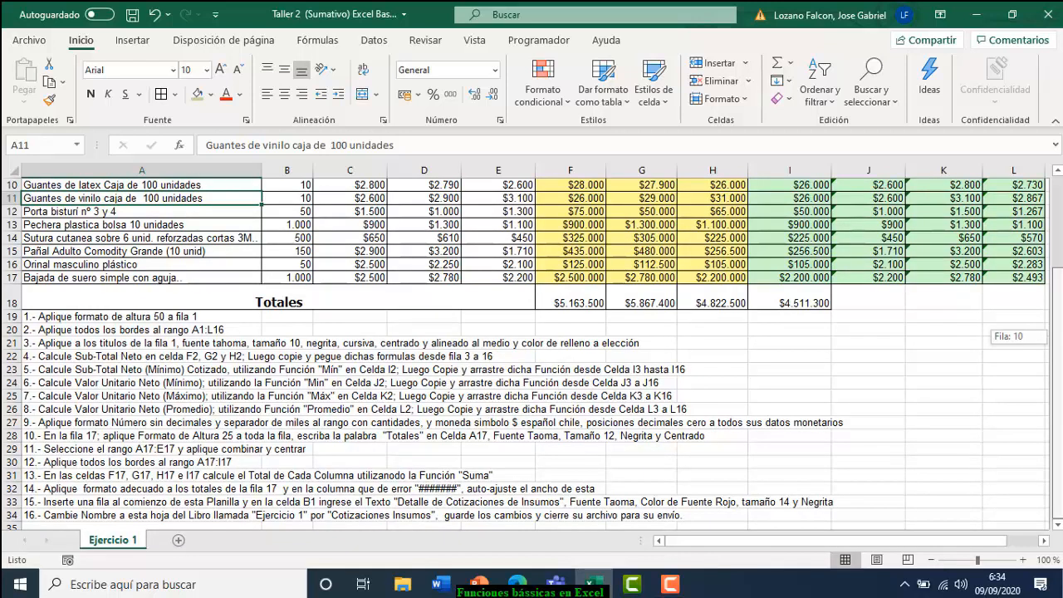
left_click_drag(1056, 249, 1056, 195)
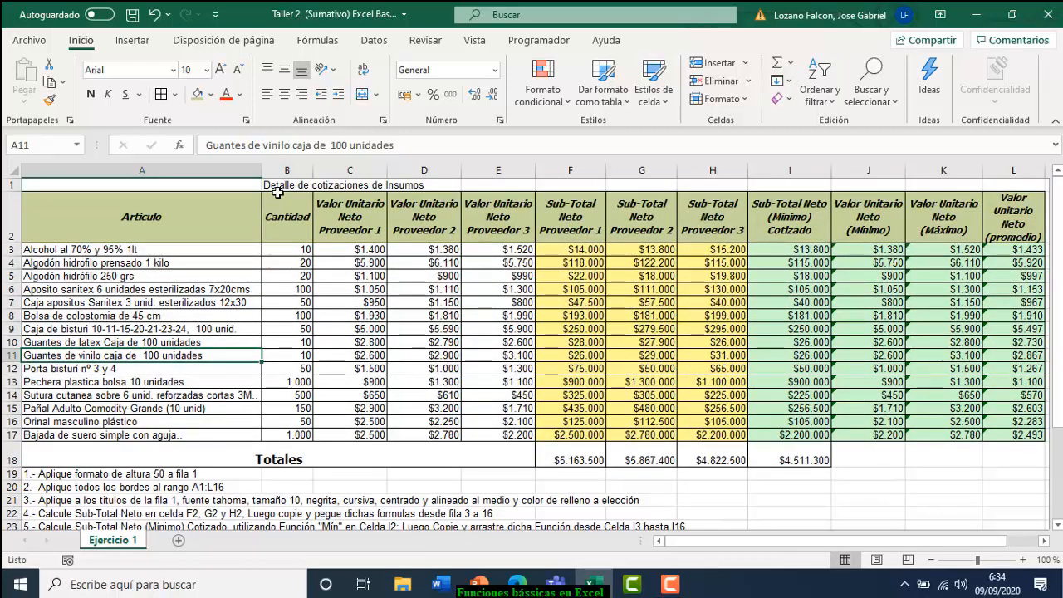
left_click(279, 185)
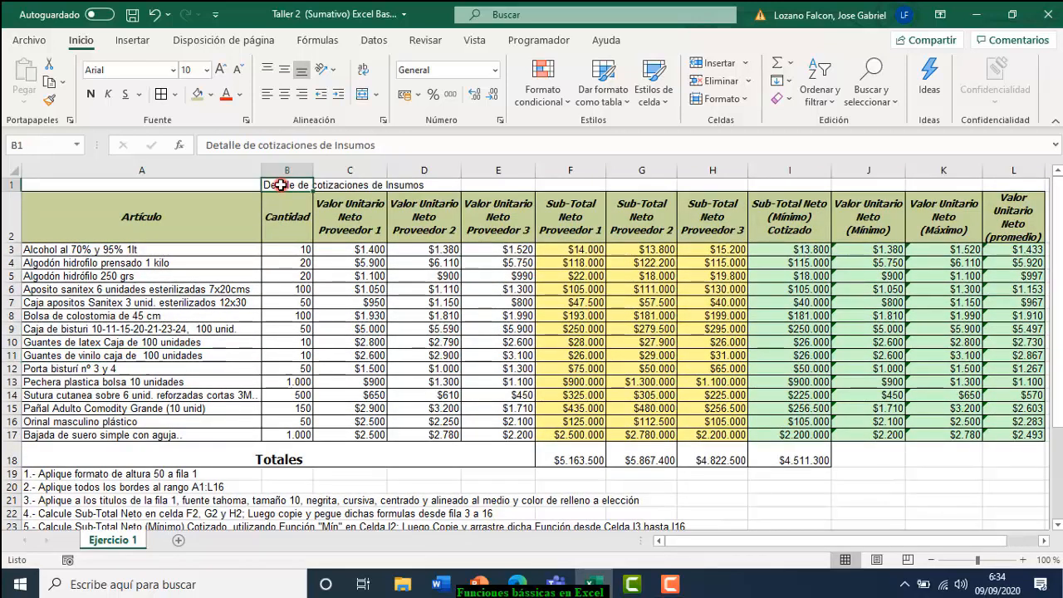
left_click(173, 72)
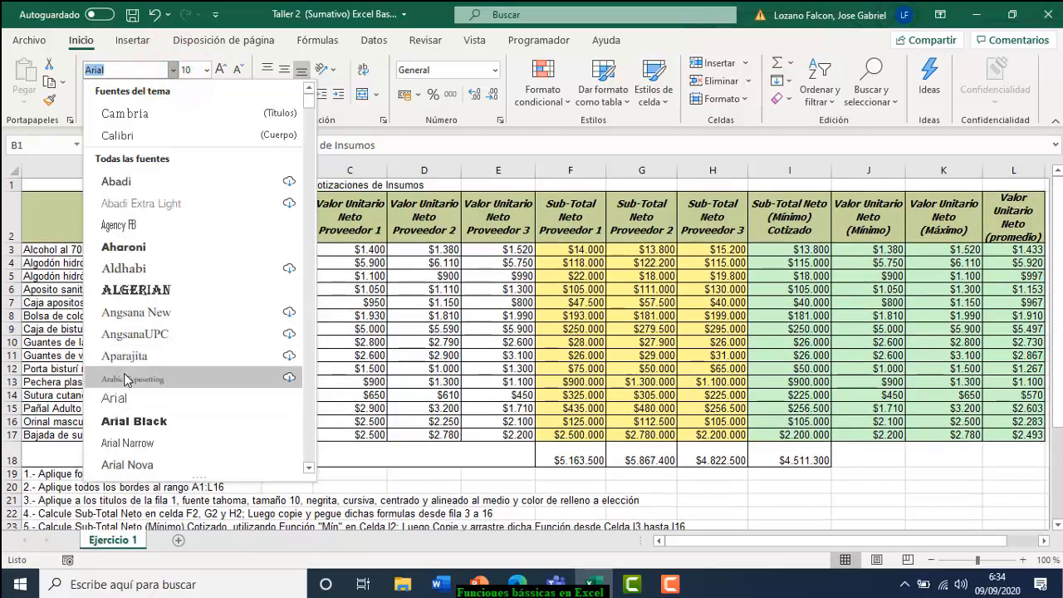
type("Tahoma")
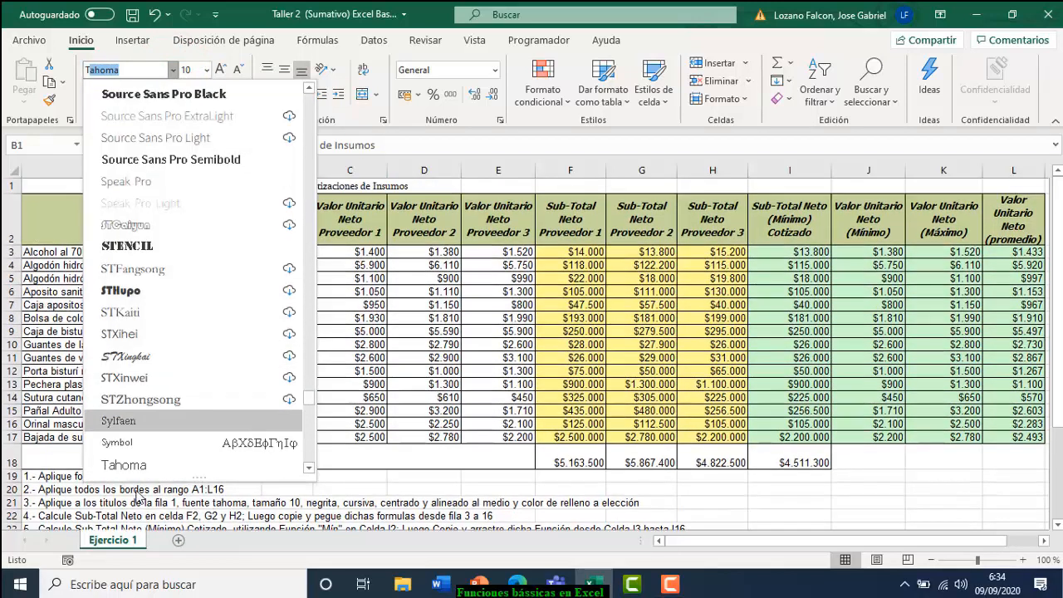
left_click(152, 466)
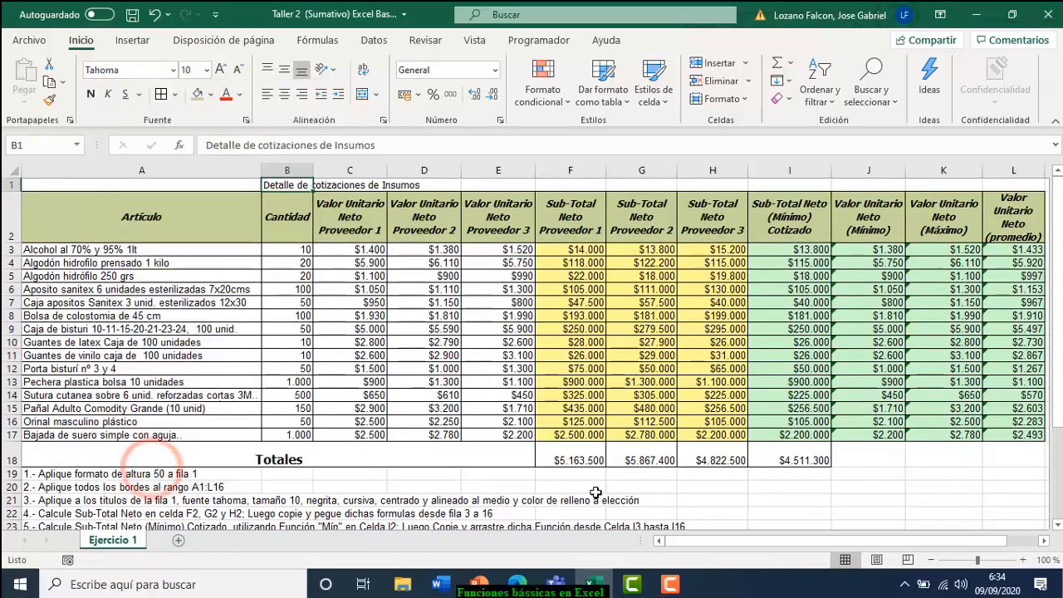
Format the title in B1 with size 14, bold and the standard red font color
left_click_drag(1058, 329, 1056, 326)
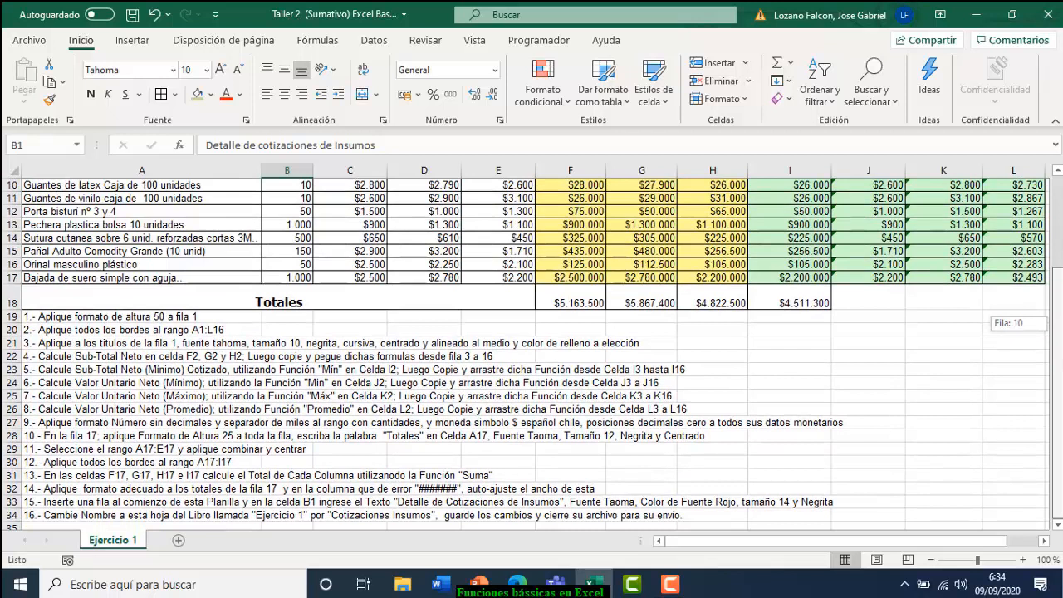
left_click_drag(1056, 325, 1056, 184)
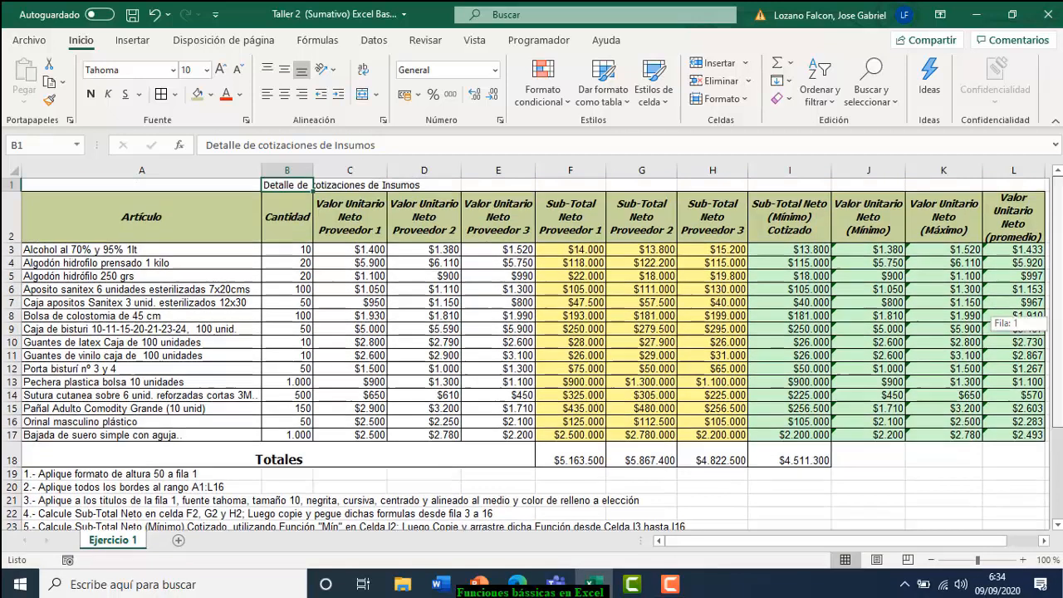
left_click(206, 70)
left_click(194, 179)
left_click(90, 94)
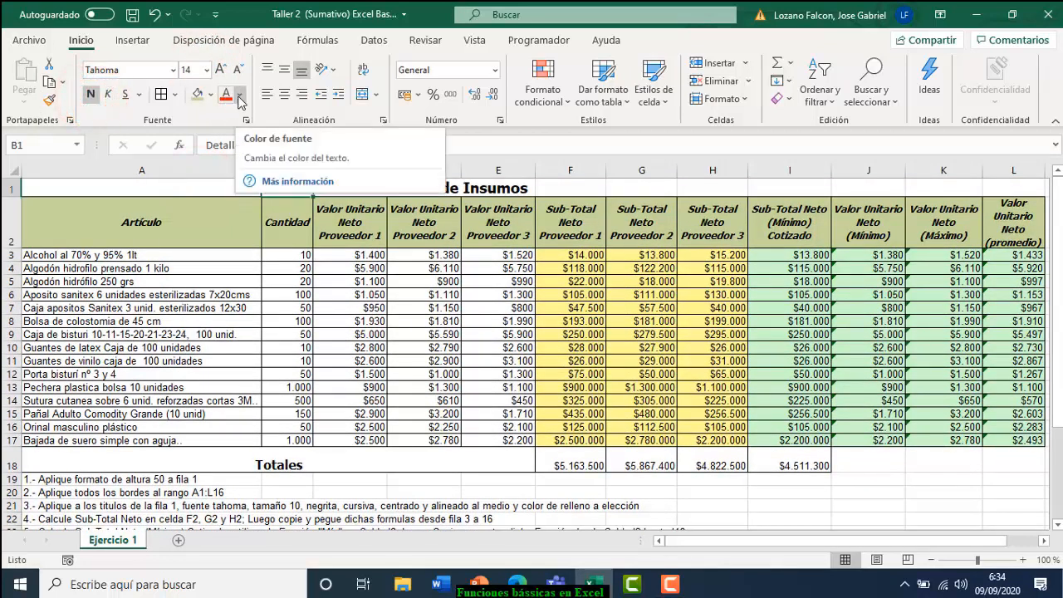
left_click(239, 98)
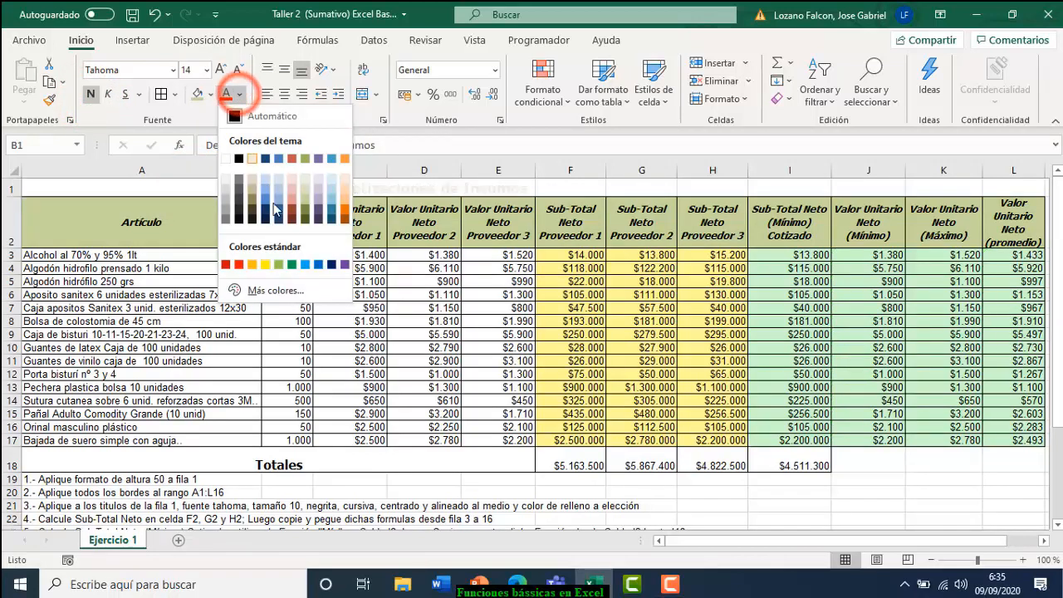
left_click(238, 265)
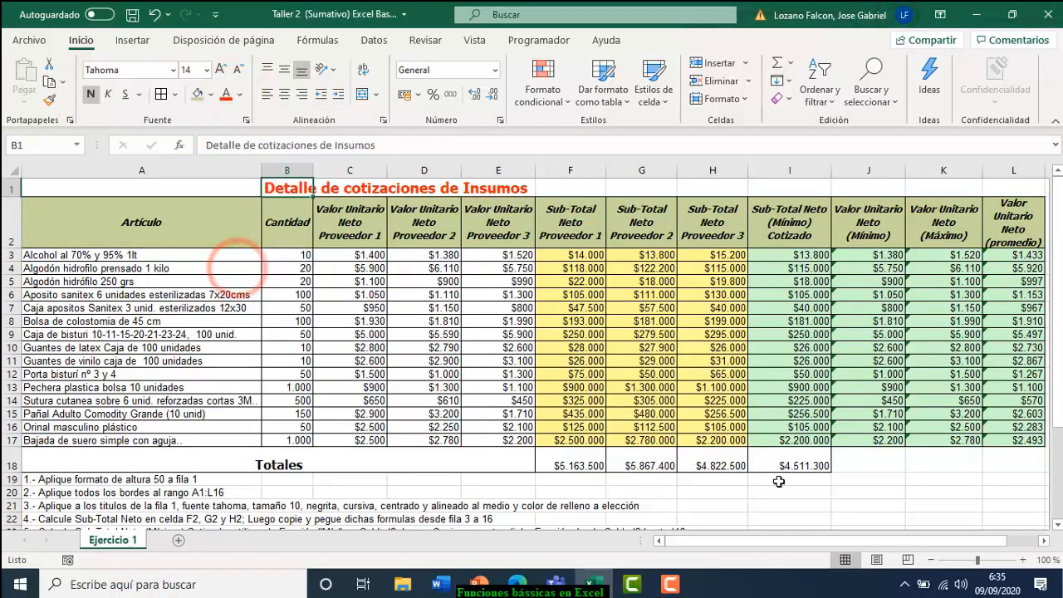
Try centering the title in cell B1 and undo that alignment
mouse_move(1057, 411)
left_mouse_down()
mouse_move(1057, 424)
mouse_move(1057, 412)
left_mouse_up()
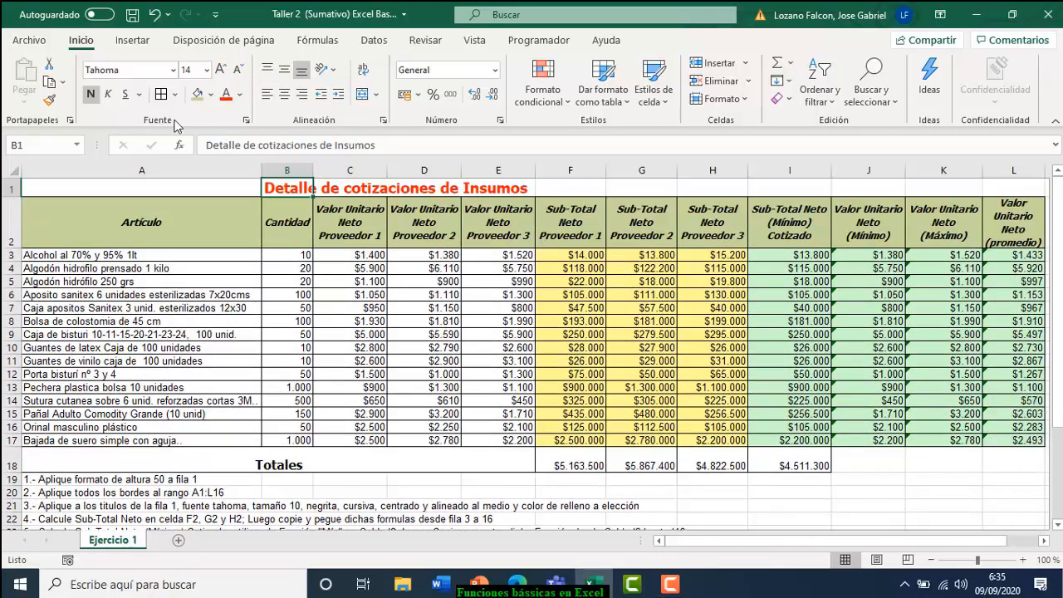
left_click(284, 95)
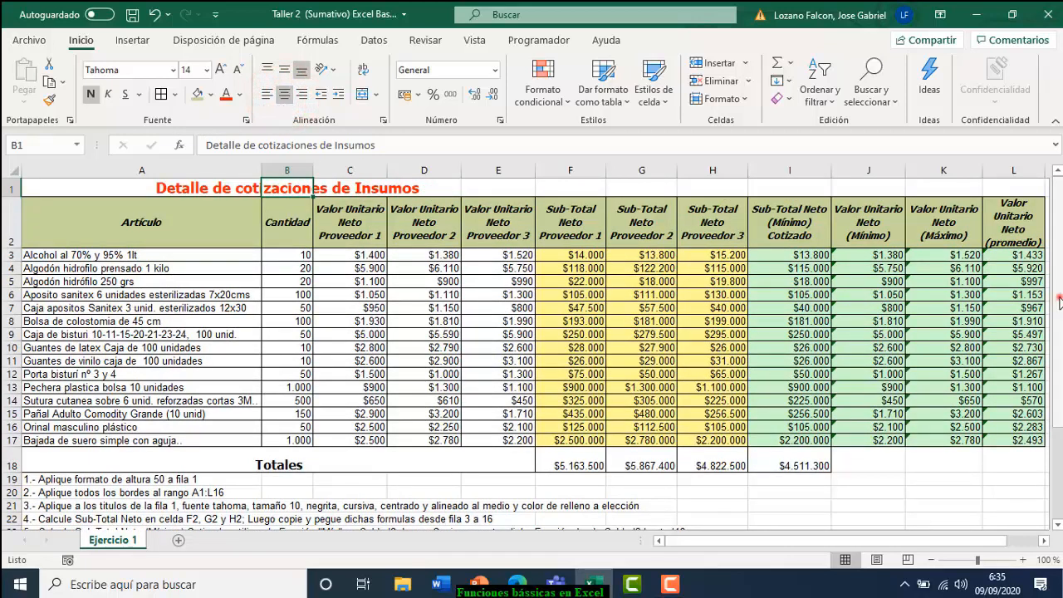
left_click_drag(1057, 286, 1054, 298)
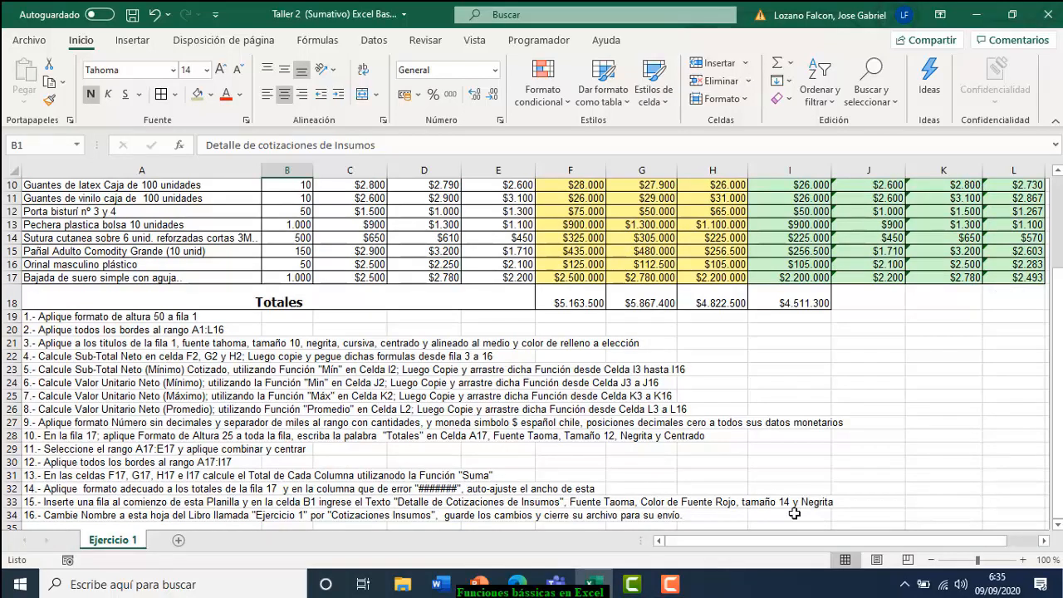
left_click(156, 15)
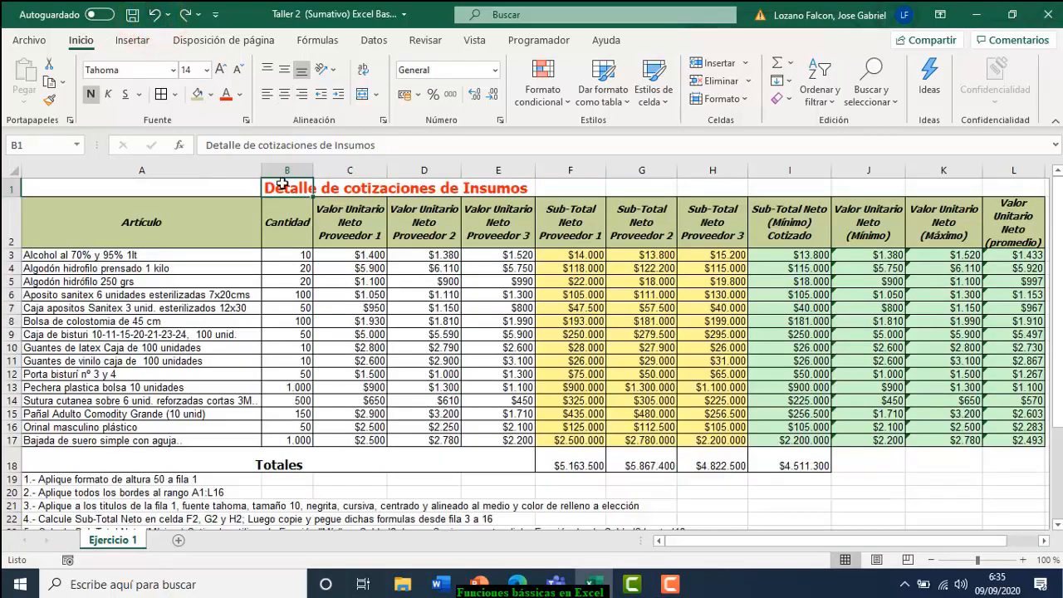
Rename the sheet Ejercicio 1 as "Cotizaciones de Insumos"
left_click_drag(1057, 211, 1055, 287)
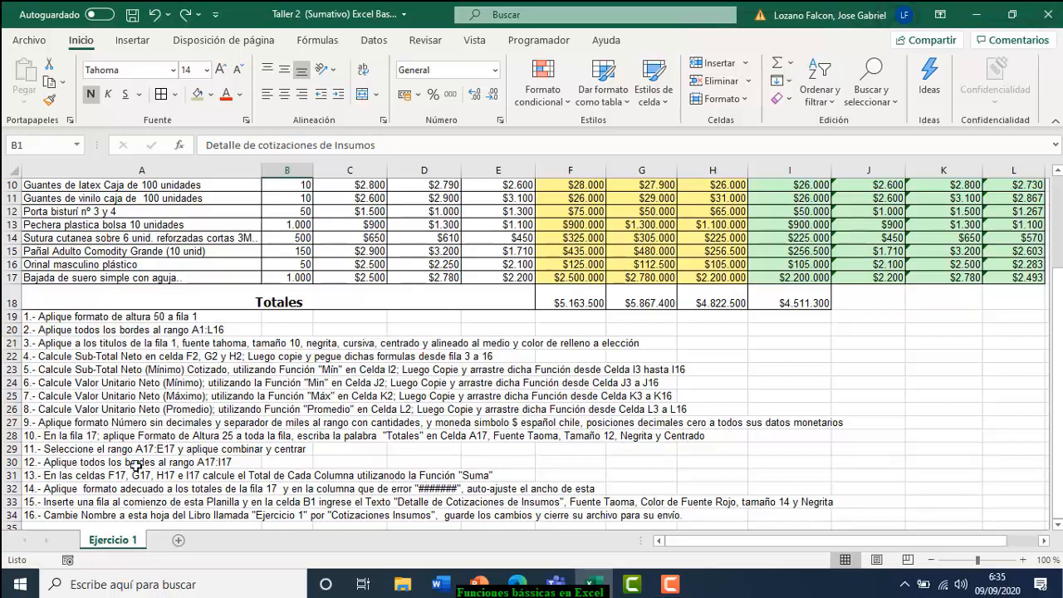
right_click(104, 545)
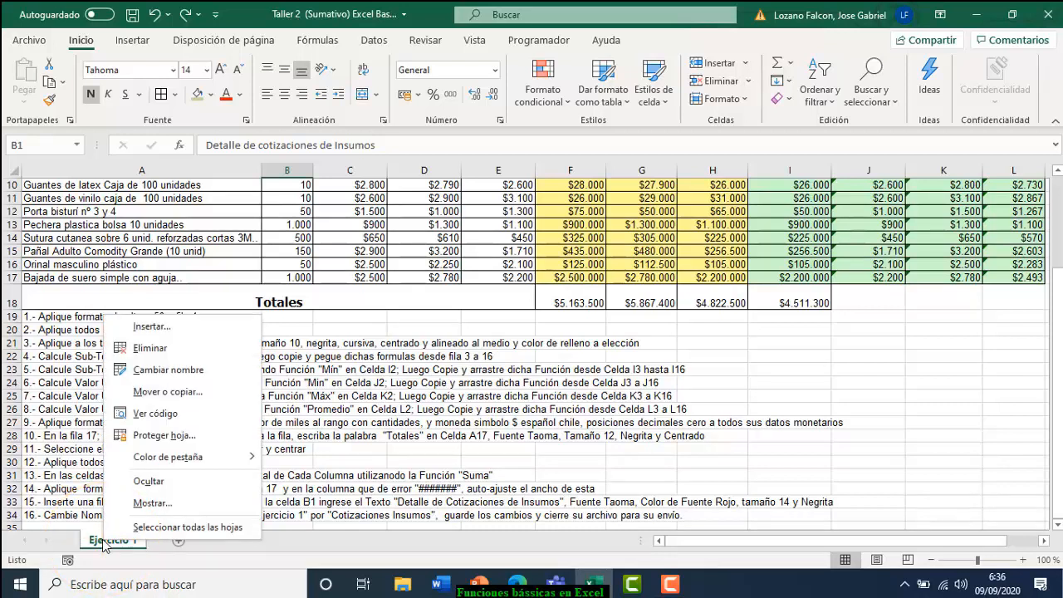
left_click(199, 373)
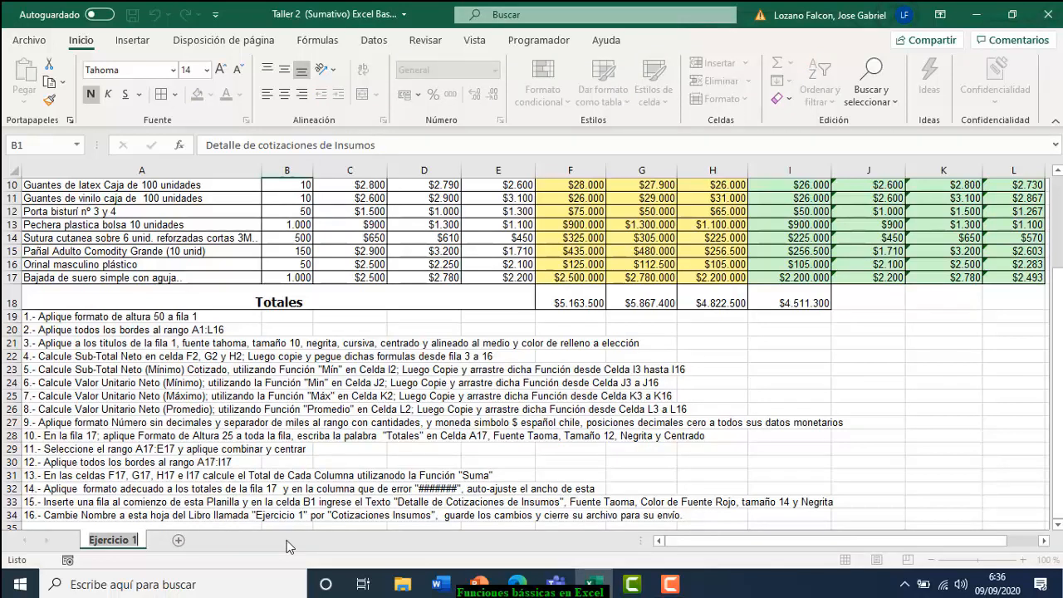
type("Cot")
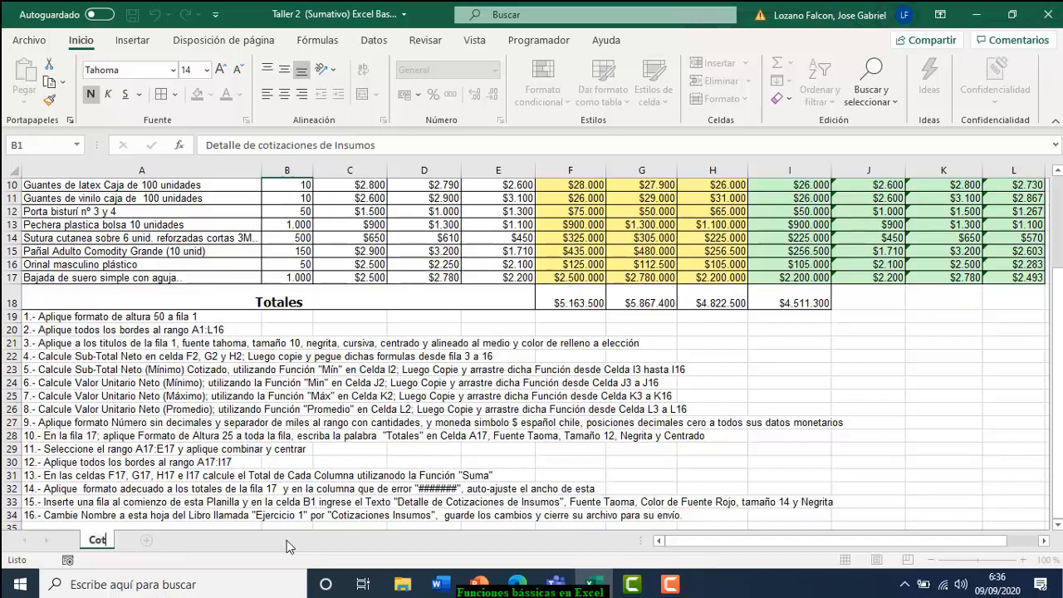
type("izacione")
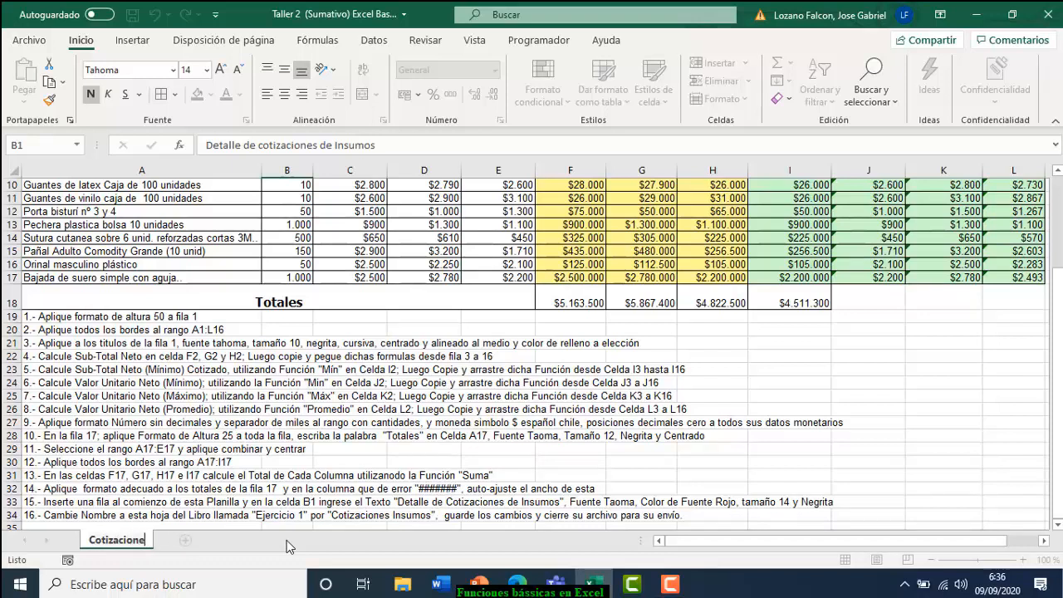
type("s de Ins")
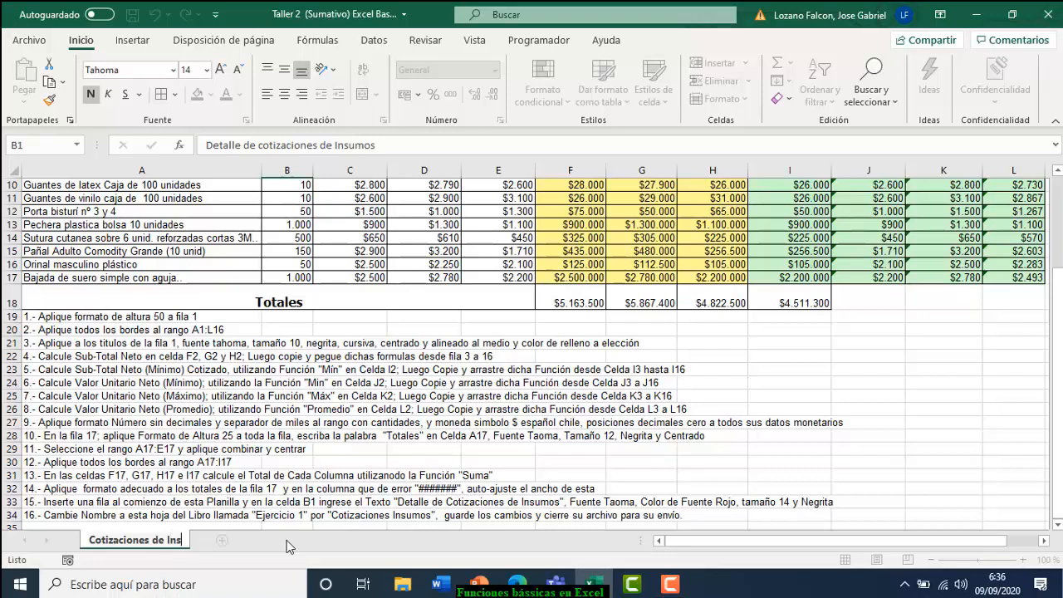
type("umos")
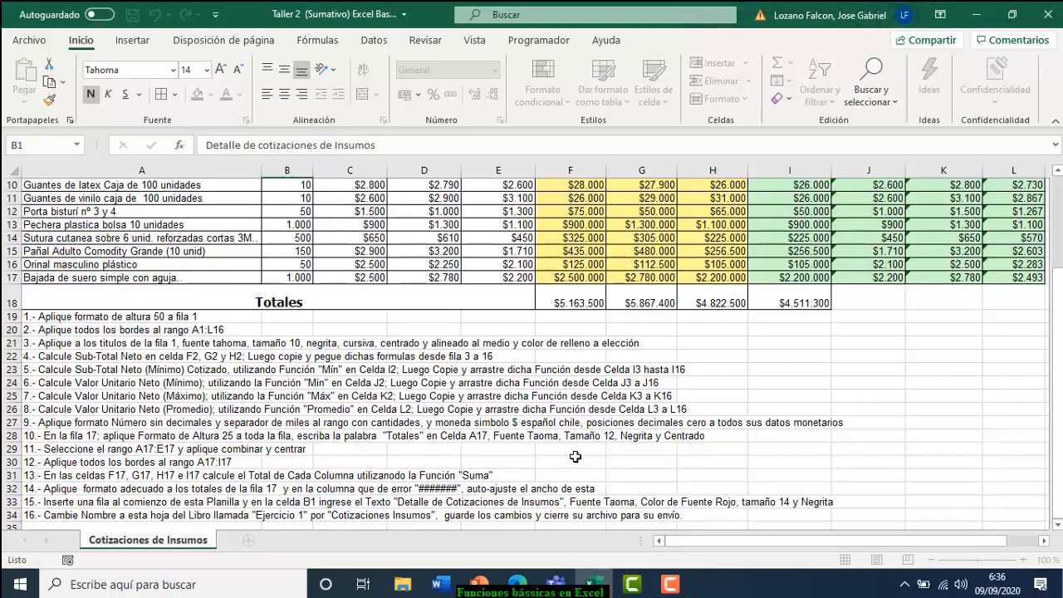
left_click(518, 457)
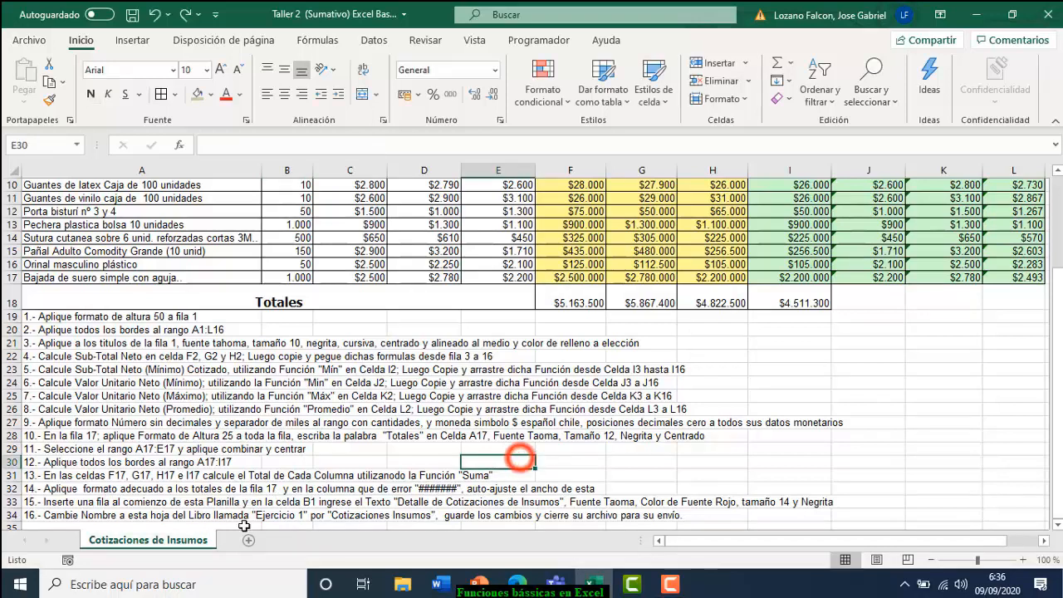
Open the sheet's name for editing again
double_click(160, 541)
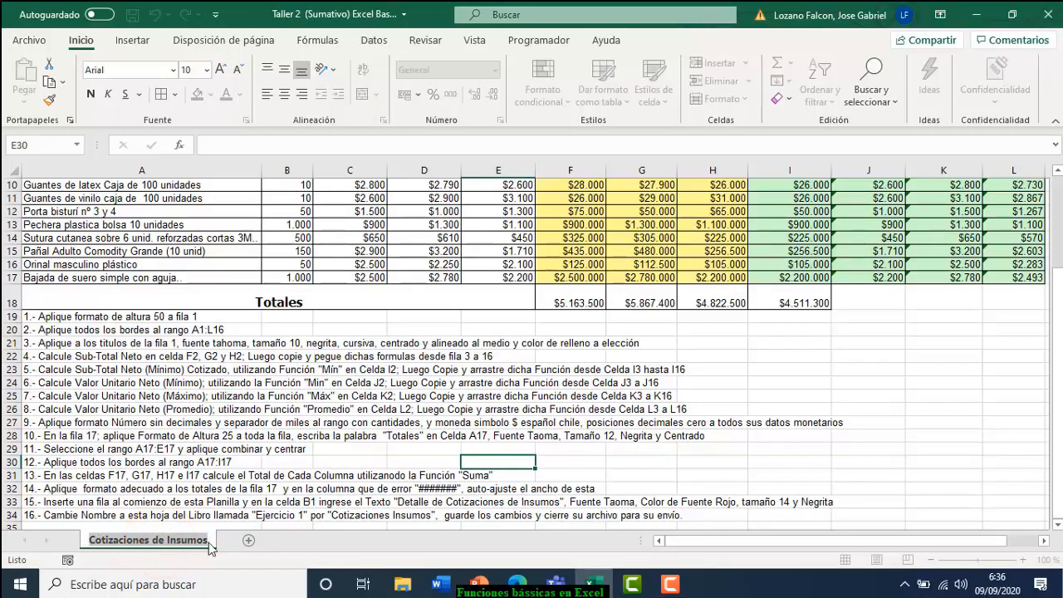
key("Return")
left_click(410, 422)
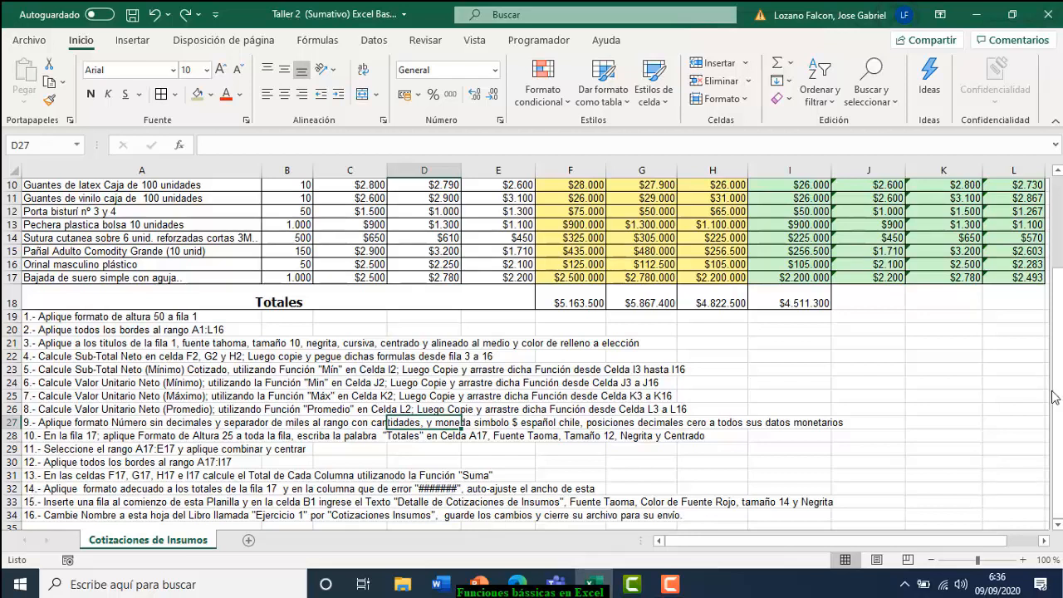
left_click_drag(1057, 431, 1056, 357)
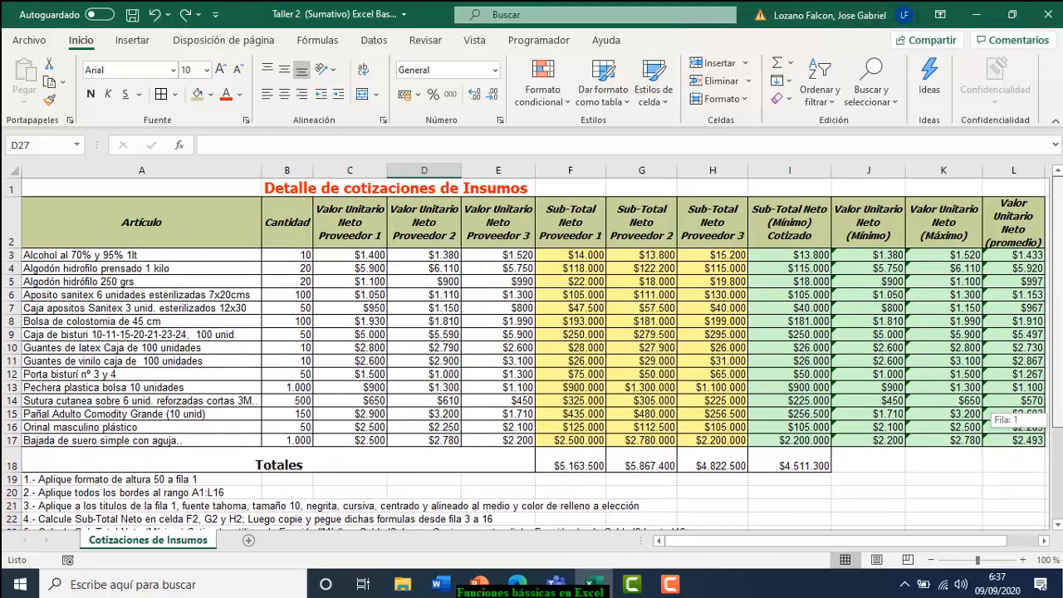
left_click_drag(1056, 420, 1056, 420)
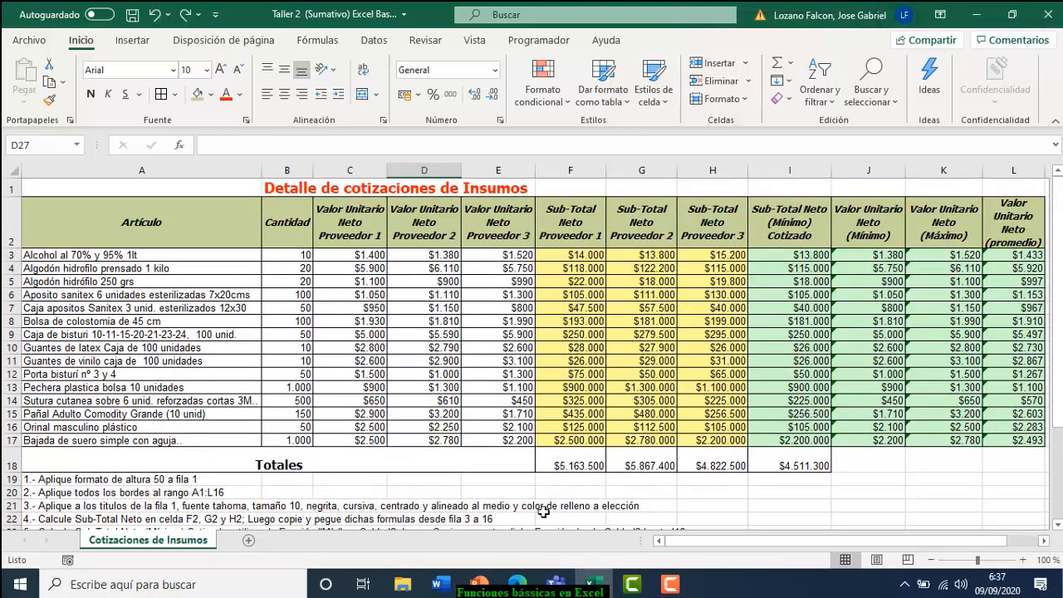
left_click(410, 463)
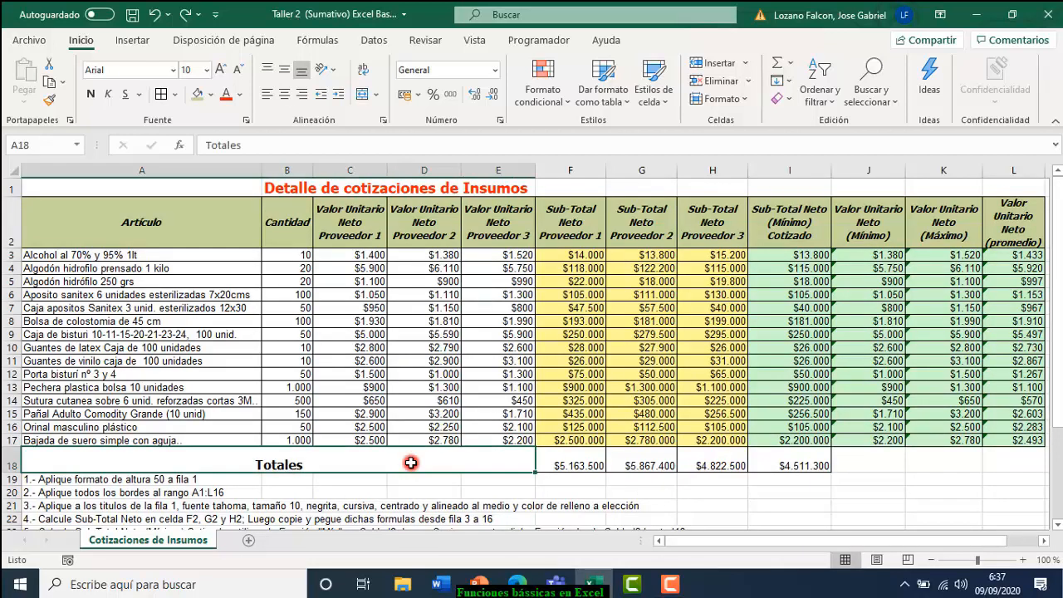
Fill the merged Totales cell in row 18 with standard light green and the totals in F18:I18 with standard light blue
left_click(212, 93)
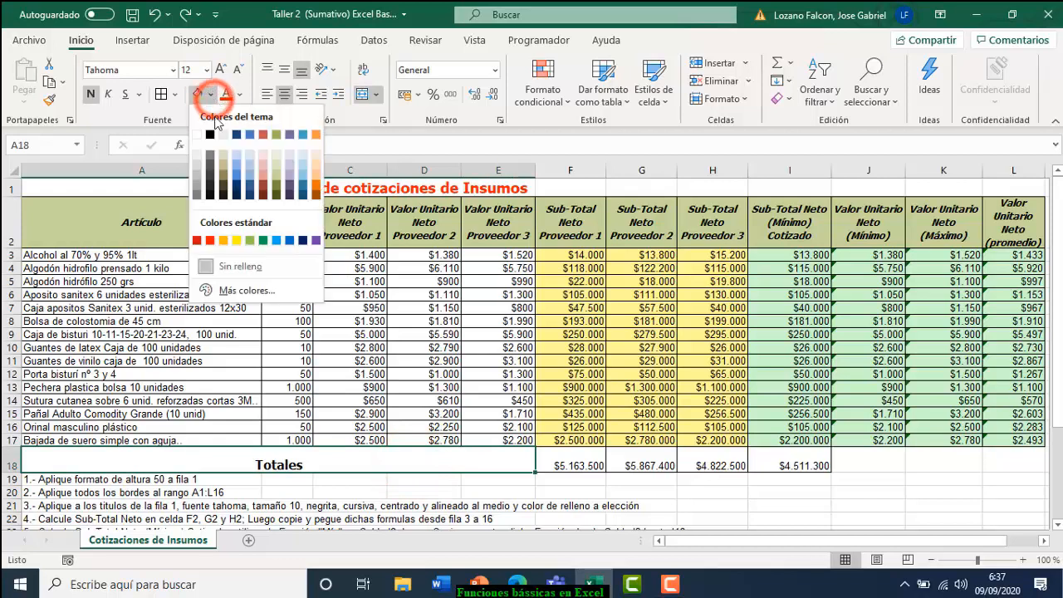
left_click(249, 240)
left_click_drag(573, 464, 797, 463)
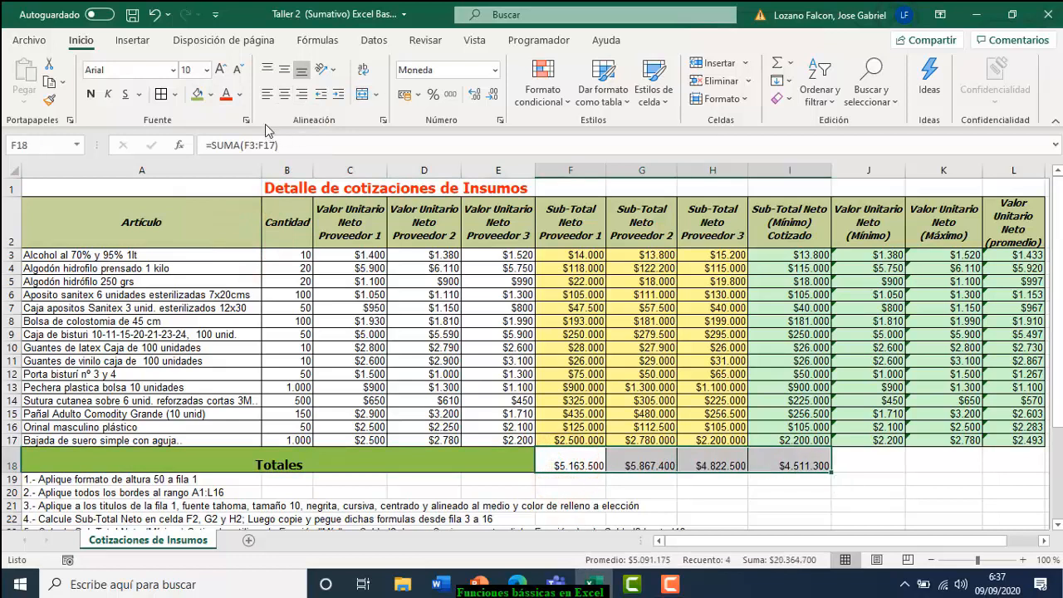
left_click(211, 94)
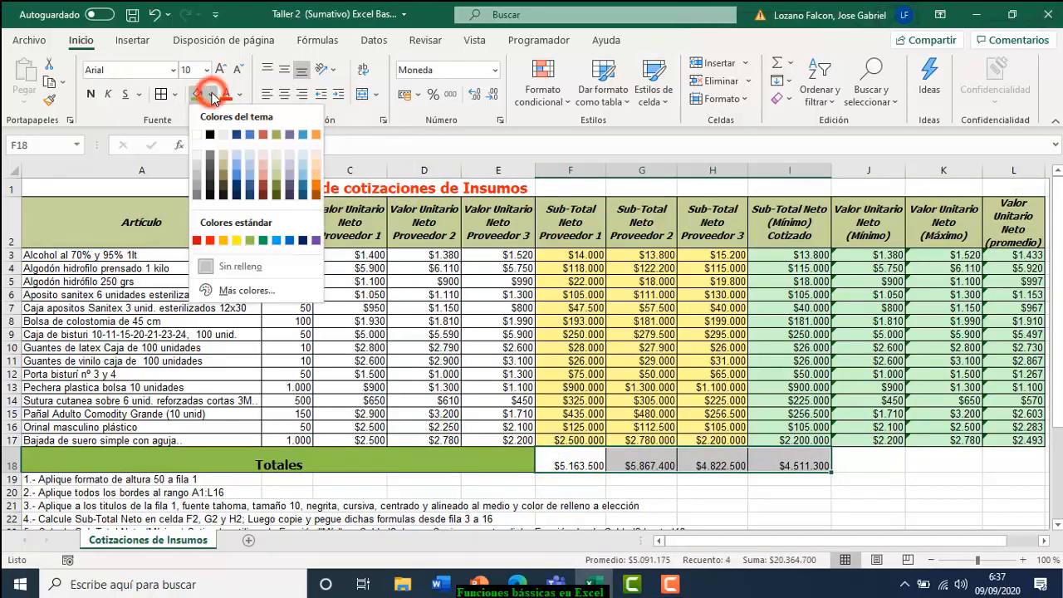
left_click(279, 248)
left_click(496, 413)
left_click(973, 469)
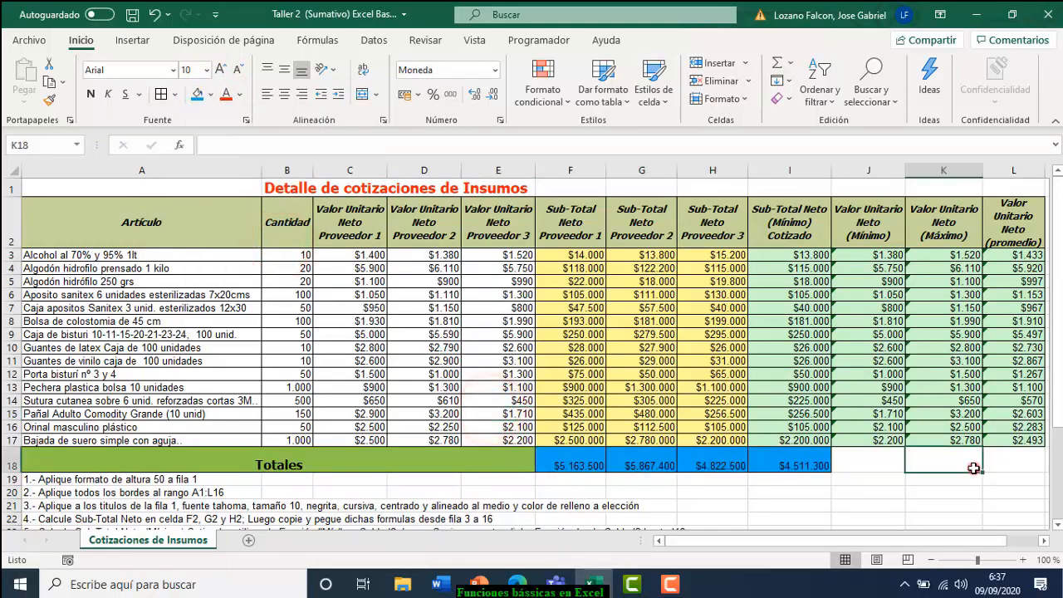
Save the workbook with the finished quotation table
mouse_move(1058, 404)
left_mouse_down()
mouse_move(1059, 464)
mouse_move(1059, 405)
left_mouse_up()
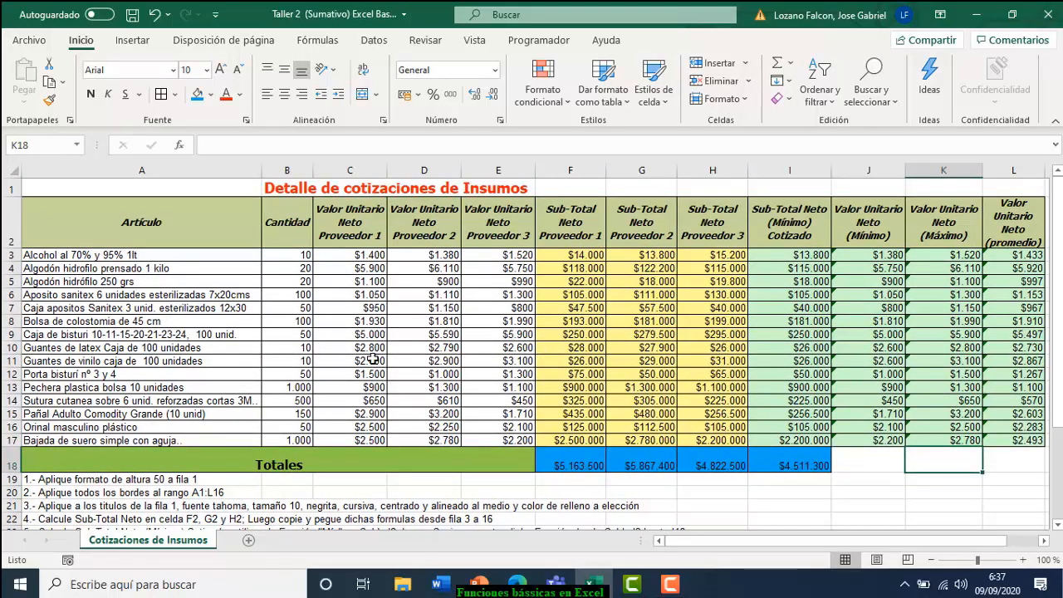
left_click(132, 16)
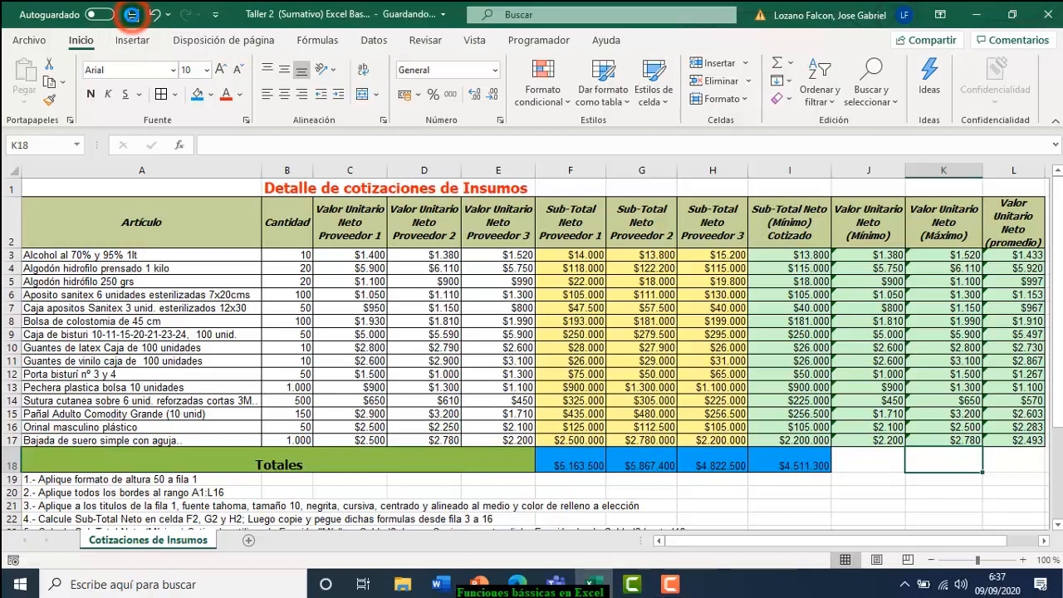